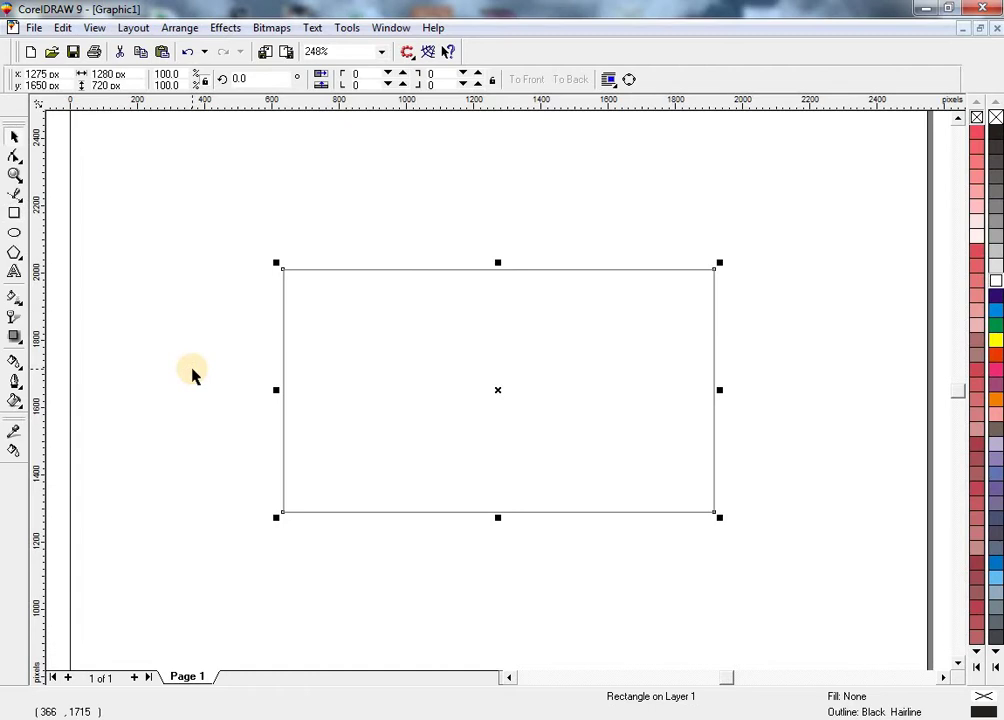
Fill the 1280 × 720 px rectangle with Deep Yellow and remove its outline.
{"action": "key", "text": "shift+F2"}
{"action": "left_click", "coordinate": [219, 358]}
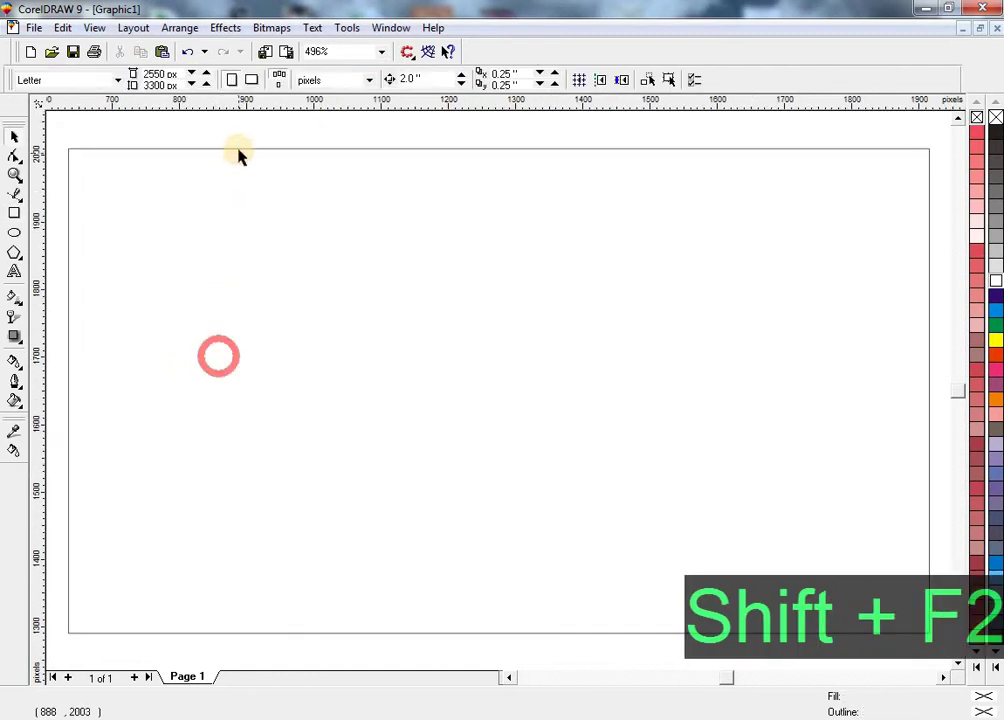
{"action": "left_click", "coordinate": [238, 150]}
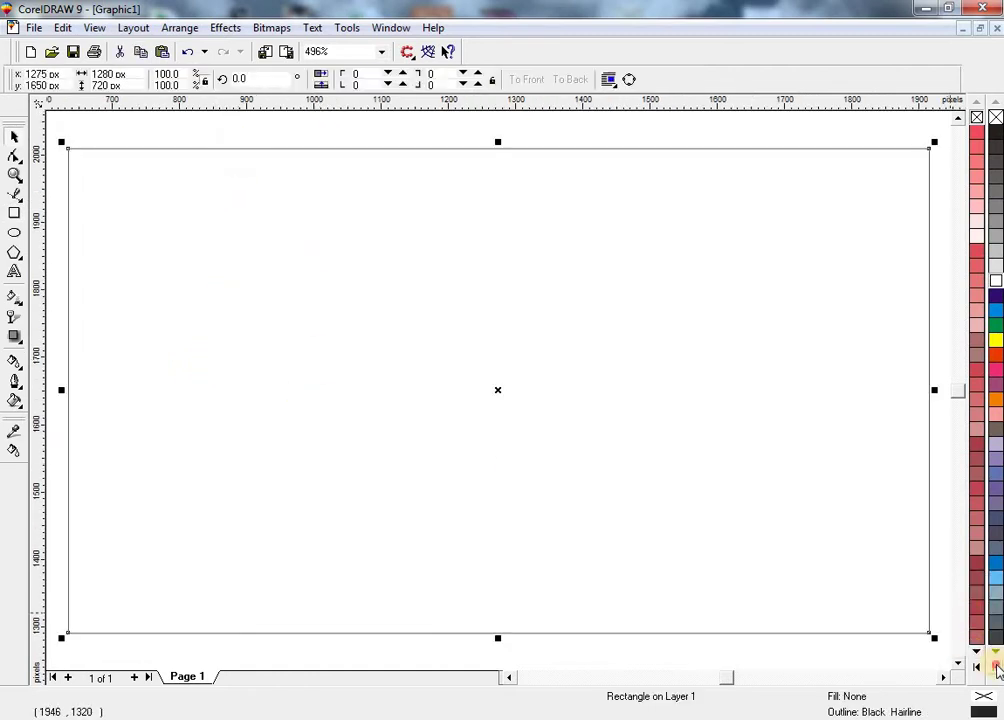
{"action": "left_click", "coordinate": [996, 665]}
{"action": "left_click", "coordinate": [976, 510]}
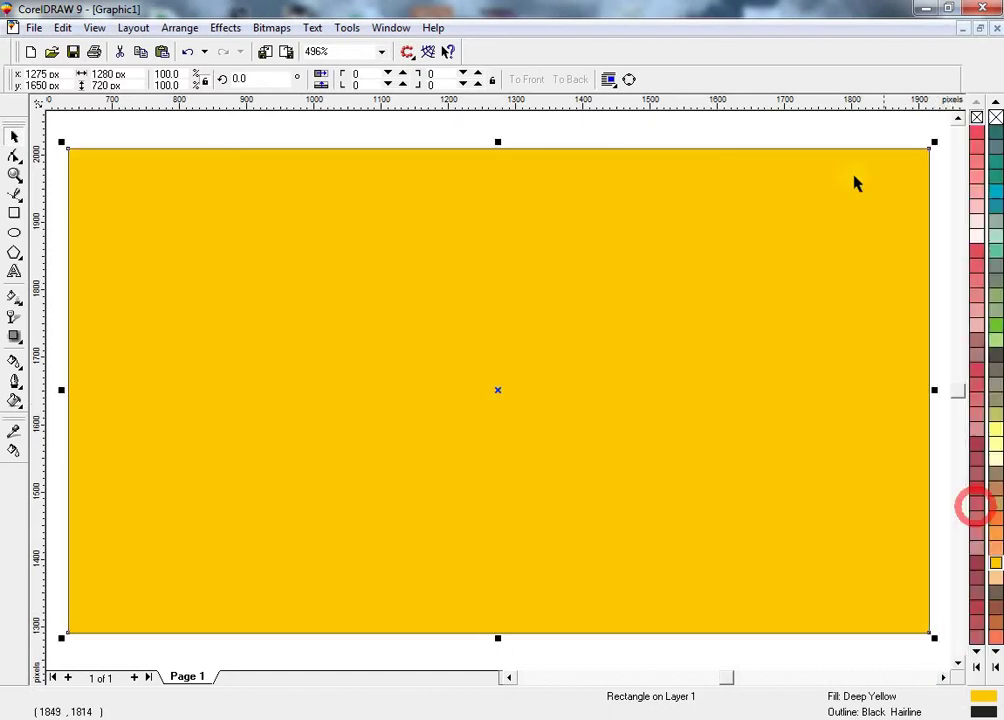
{"action": "right_click", "coordinate": [996, 117]}
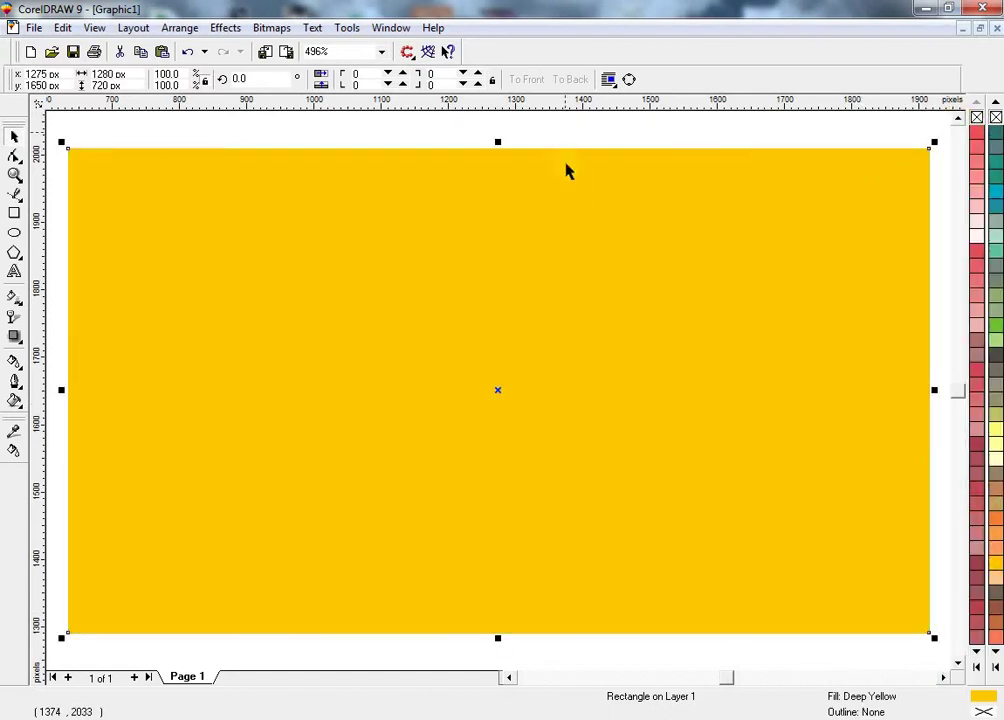
Draw a circle about 62 px wide above the yellow rectangle, filled with Autumn Orange and without an outline.
{"action": "key", "text": "F3"}
{"action": "key", "text": "F3"}
{"action": "left_click", "coordinate": [226, 277]}
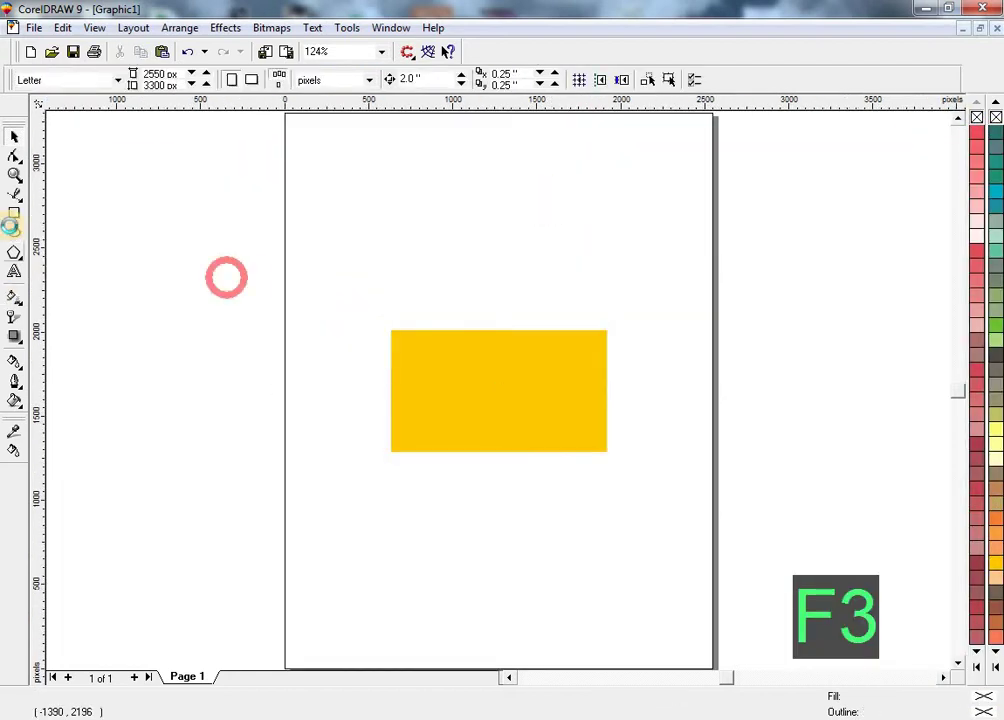
{"action": "left_click", "coordinate": [14, 234]}
{"action": "left_click_drag", "start_coordinate": [374, 221], "coordinate": [385, 232]}
{"action": "left_click", "coordinate": [996, 518]}
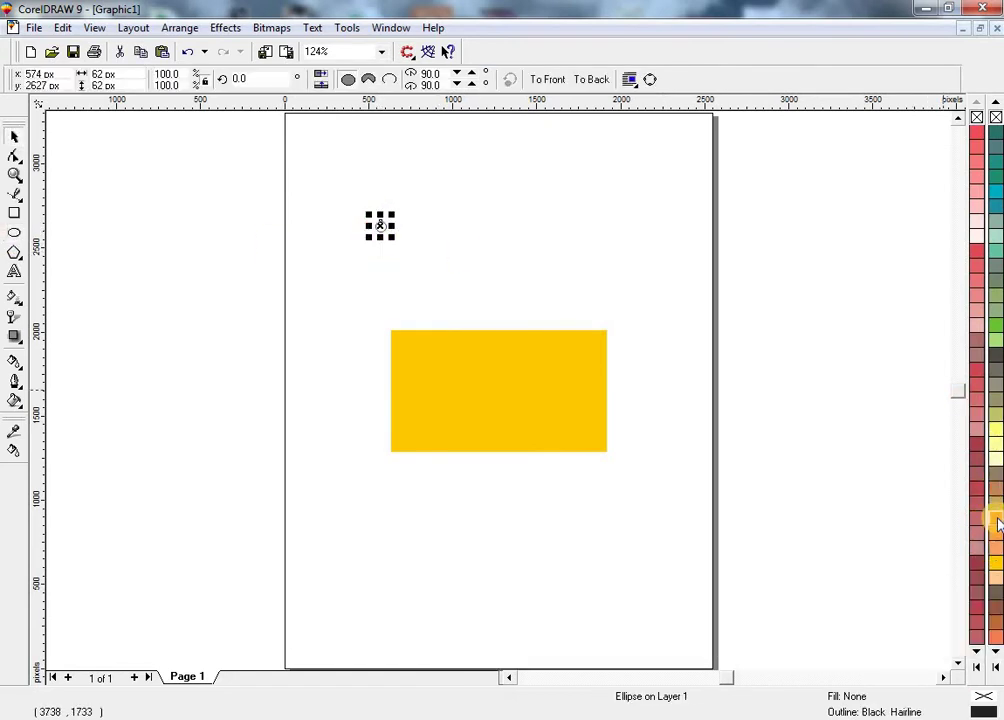
{"action": "right_click", "coordinate": [996, 118]}
{"action": "left_click", "coordinate": [609, 228]}
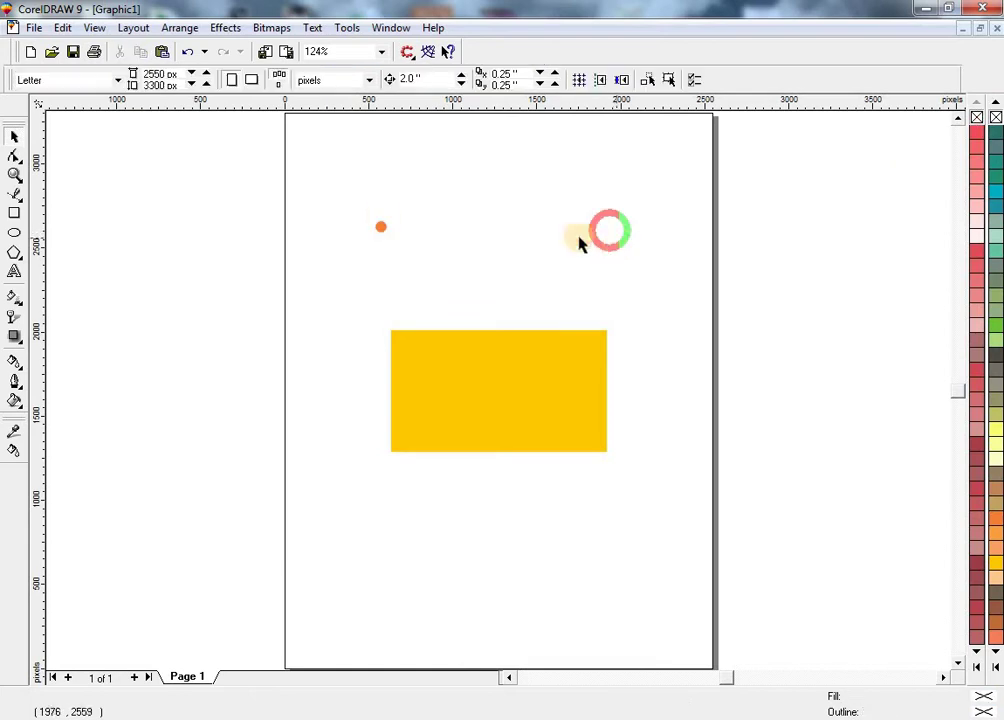
Duplicate the orange circle horizontally at about 141 px spacing, repeating the copy until the row has 19 circles.
{"action": "key", "text": "F2"}
{"action": "left_click_drag", "start_coordinate": [304, 212], "coordinate": [512, 297]}
{"action": "left_click_drag", "start_coordinate": [399, 280], "coordinate": [502, 298]}
{"action": "right_click", "coordinate": [502, 298]}
{"action": "key", "text": "ctrl+r"}
{"action": "key", "text": "ctrl+r"}
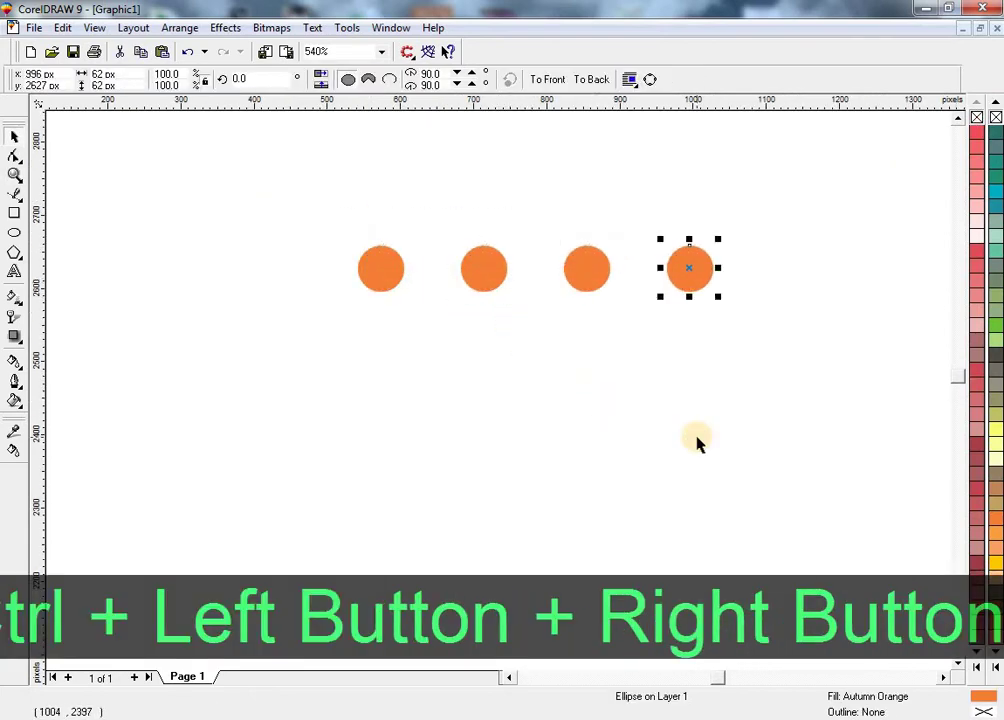
{"action": "key", "text": "shift+F4"}
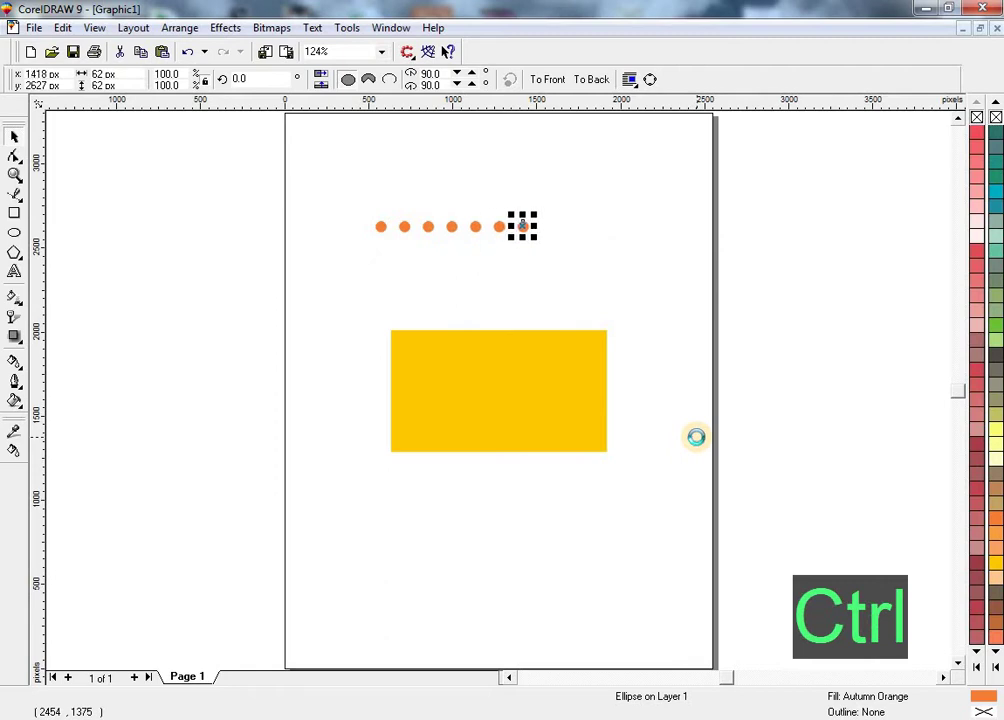
{"action": "key", "text": "ctrl+r"}
{"action": "key", "text": "ctrl+r"}
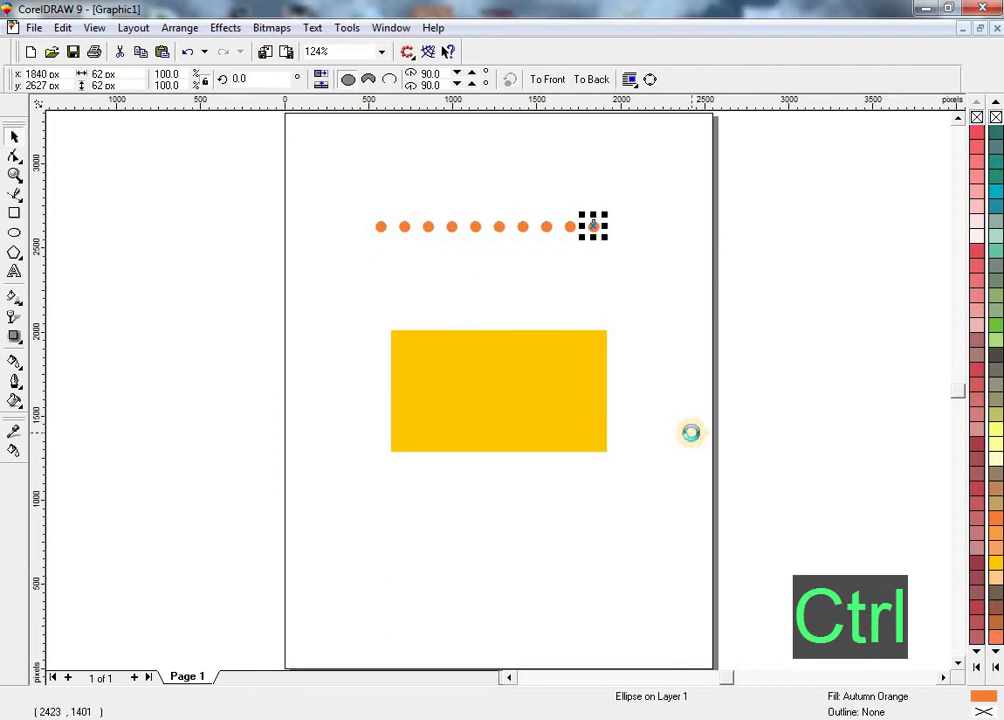
{"action": "key", "text": "ctrl+r"}
{"action": "key", "text": "ctrl+r"}
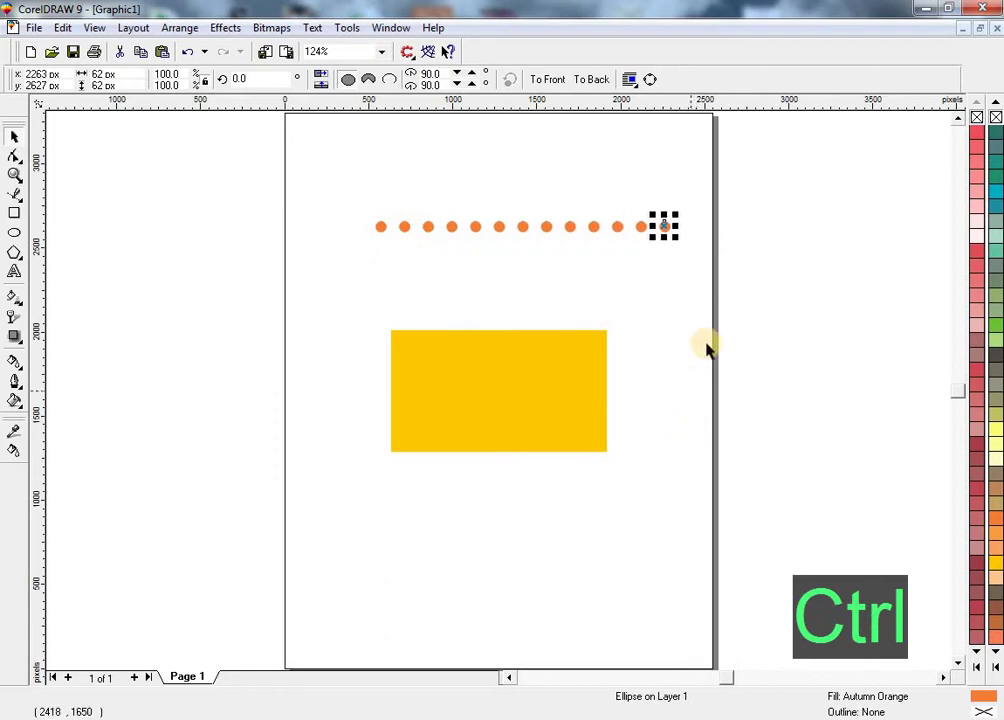
{"action": "key", "text": "ctrl+r"}
{"action": "key", "text": "ctrl+r"}
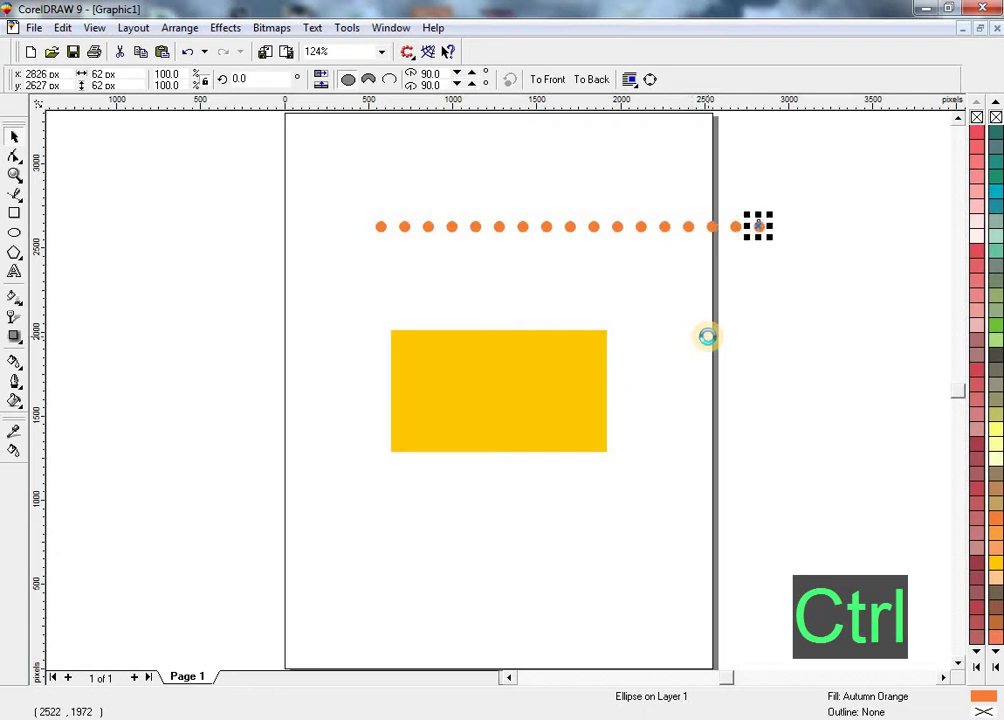
{"action": "key", "text": "ctrl+r"}
{"action": "key", "text": "ctrl+r"}
{"action": "left_click", "coordinate": [866, 212]}
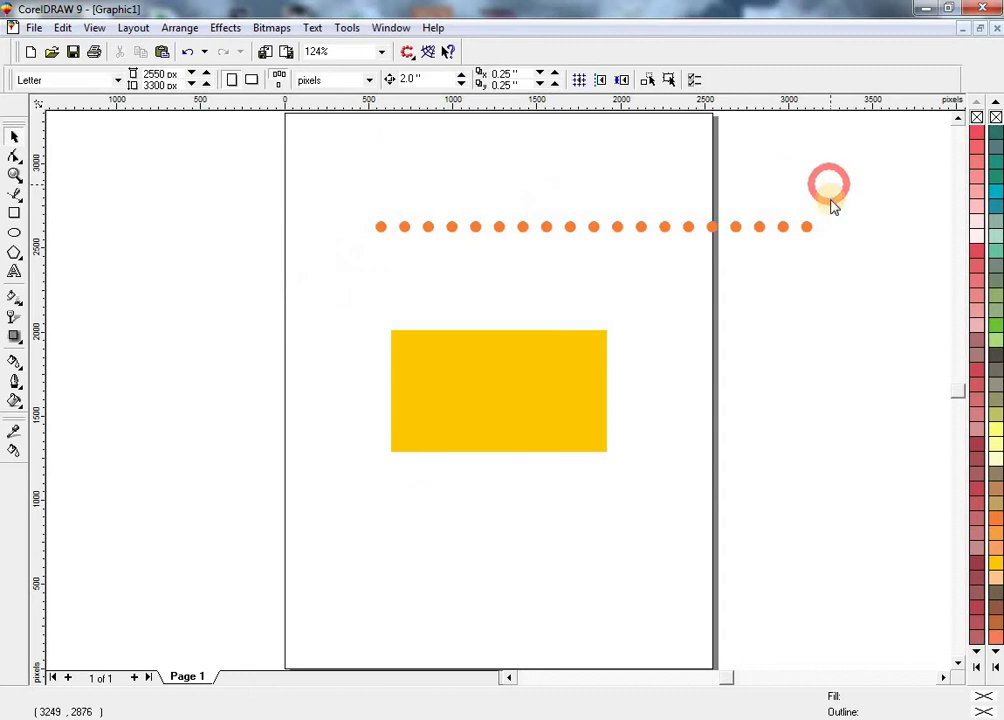
Group the row of 19 circles and place a duplicate of it about 135 px straight below.
{"action": "left_click", "coordinate": [809, 227]}
{"action": "left_click_drag", "start_coordinate": [843, 202], "coordinate": [352, 278]}
{"action": "key", "text": "ctrl+g"}
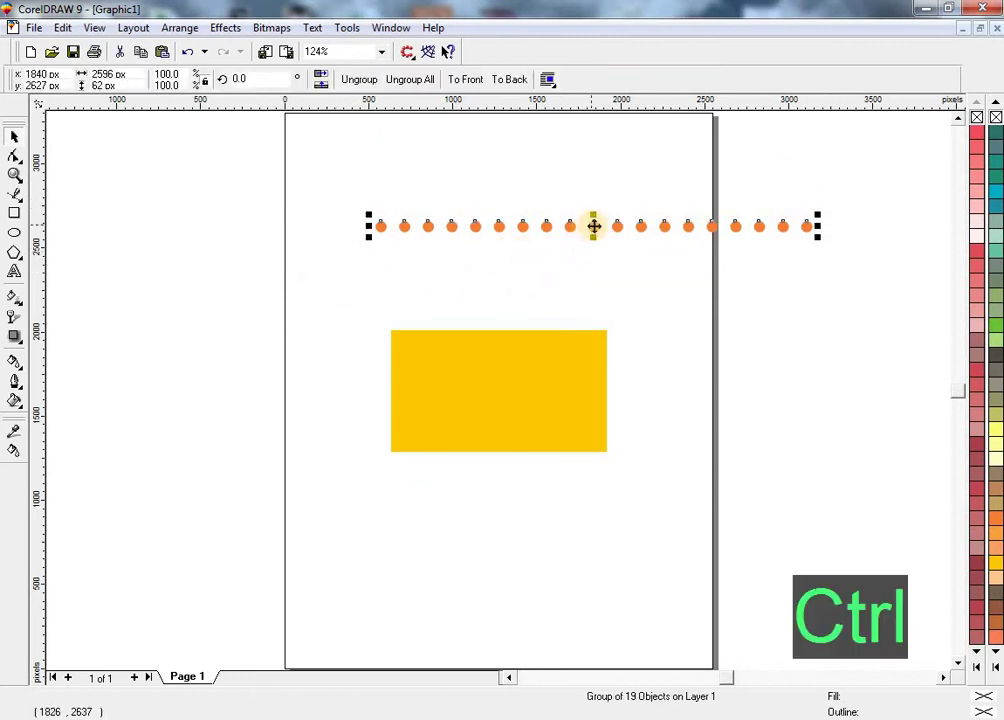
{"action": "left_click_drag", "start_coordinate": [594, 235], "coordinate": [594, 249]}
{"action": "right_click", "coordinate": [594, 247]}
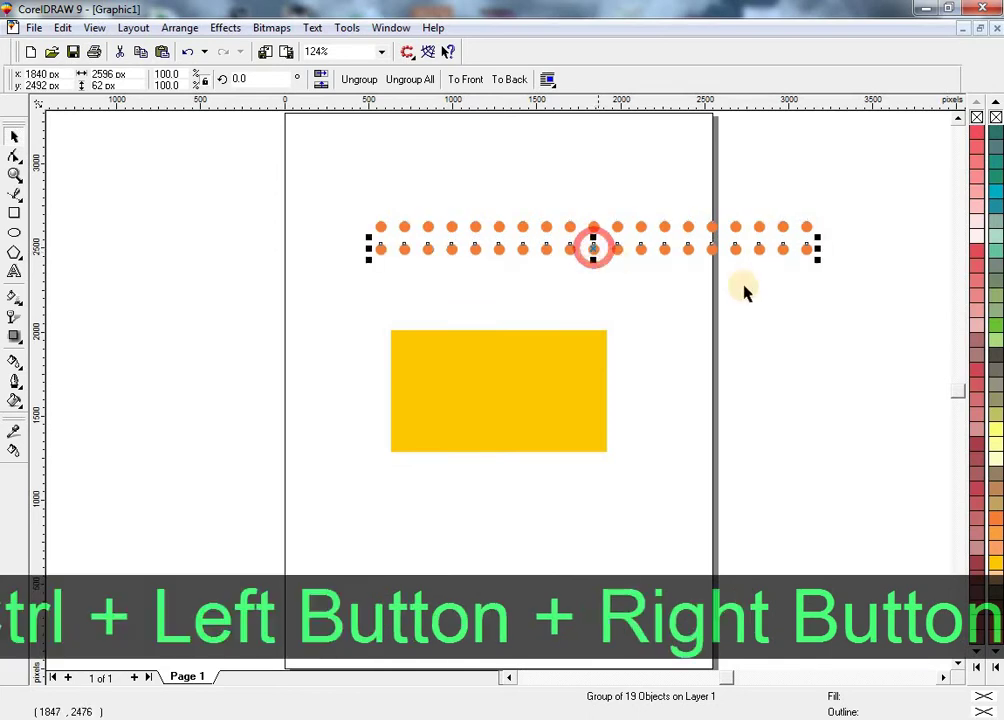
Delete the last circle of the lower row and centre the two rows on each other to stagger the dots.
{"action": "left_click", "coordinate": [806, 250], "text": "ctrl"}
{"action": "key", "text": "Delete"}
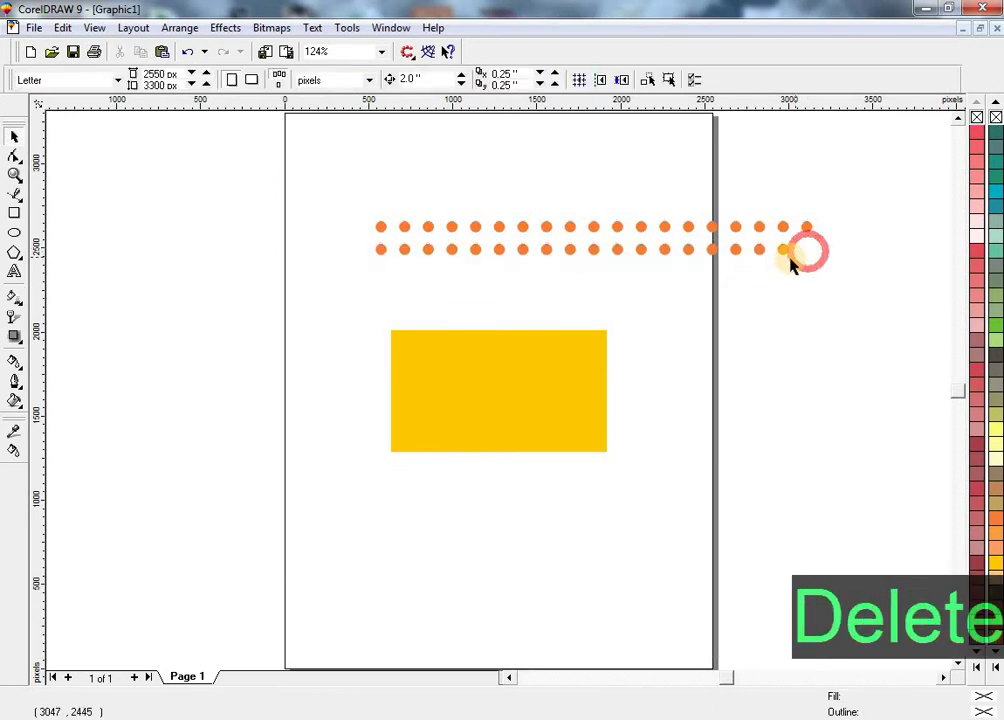
{"action": "left_click", "coordinate": [784, 250]}
{"action": "left_click", "coordinate": [784, 228], "text": "shift"}
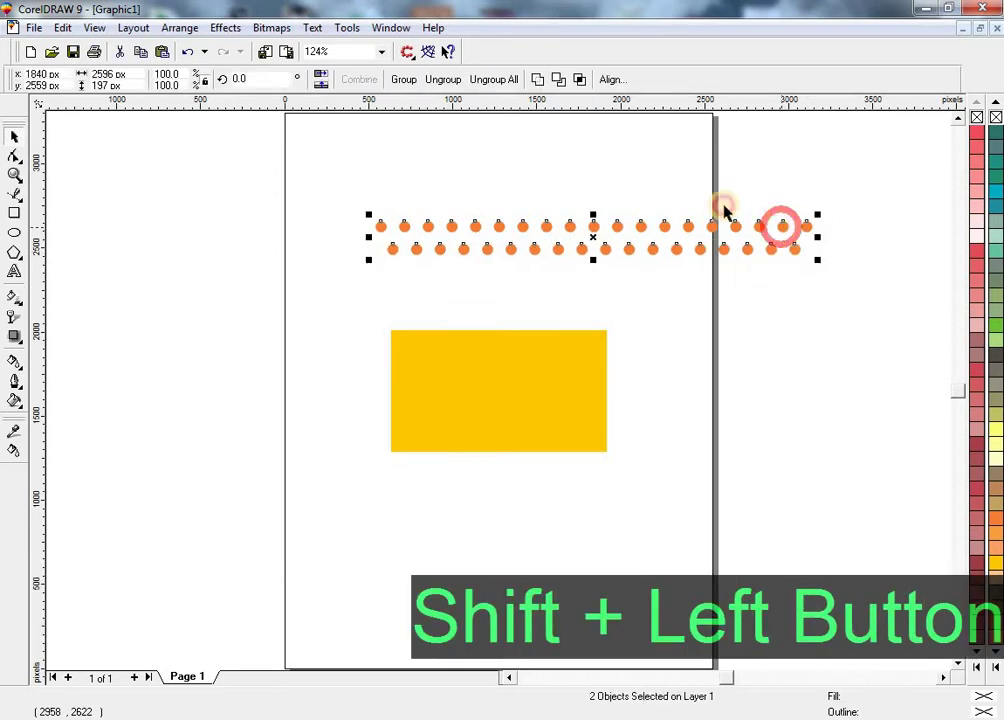
Move the staggered pair of rows up and to the left, and repeat it downward at about 255 px spacing to make ten rows.
{"action": "left_click_drag", "start_coordinate": [725, 210], "coordinate": [672, 226]}
{"action": "right_click", "coordinate": [672, 226], "text": "ctrl"}
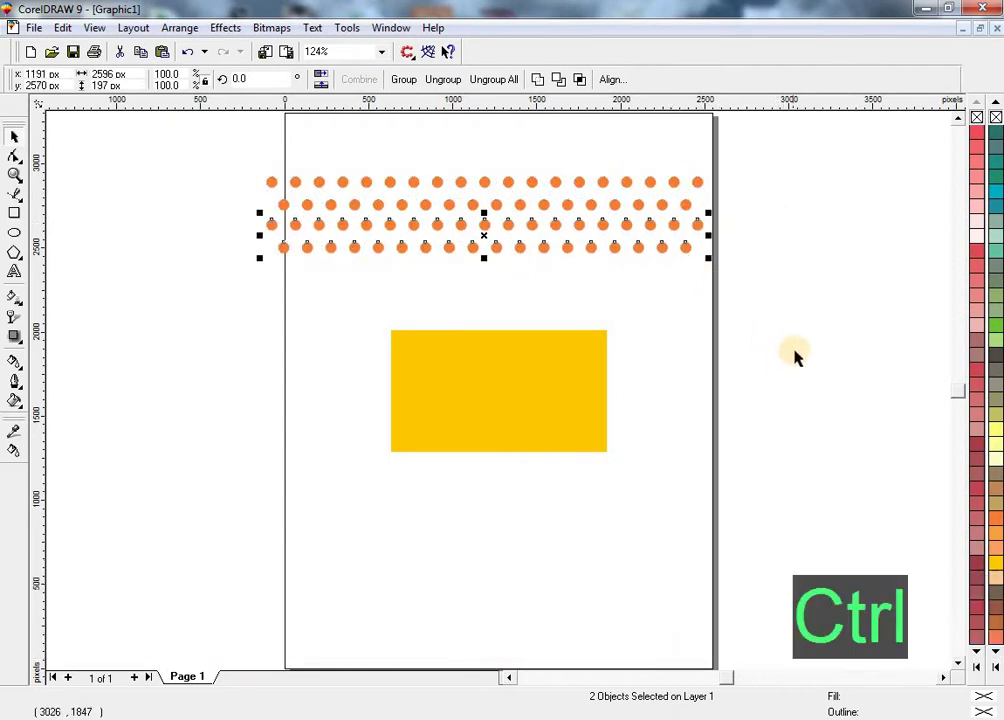
{"action": "key", "text": "ctrl+r"}
{"action": "key", "text": "ctrl+r"}
{"action": "key", "text": "ctrl+r"}
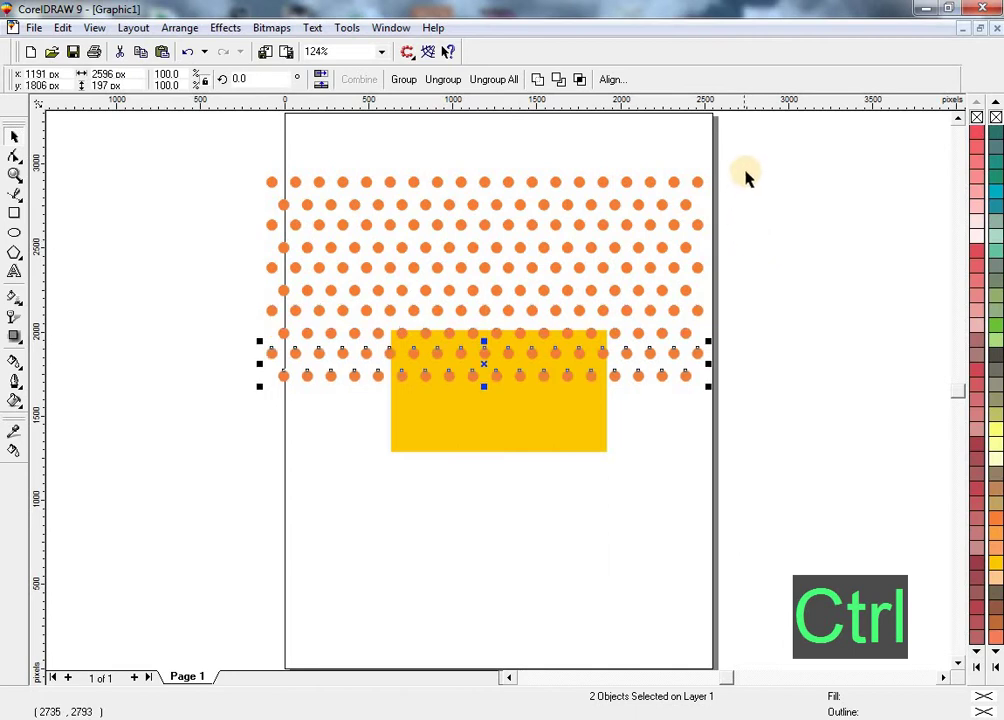
Select all ten rows of circles without the yellow rectangle and group them.
{"action": "left_click", "coordinate": [755, 153]}
{"action": "left_click", "coordinate": [249, 432]}
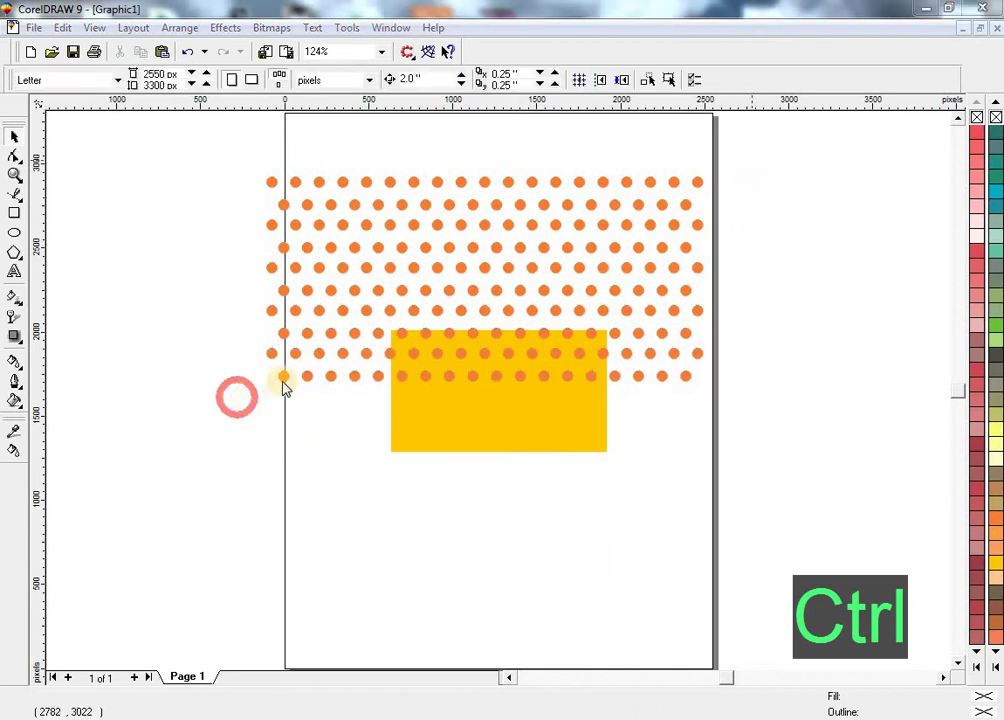
{"action": "left_click", "coordinate": [383, 232]}
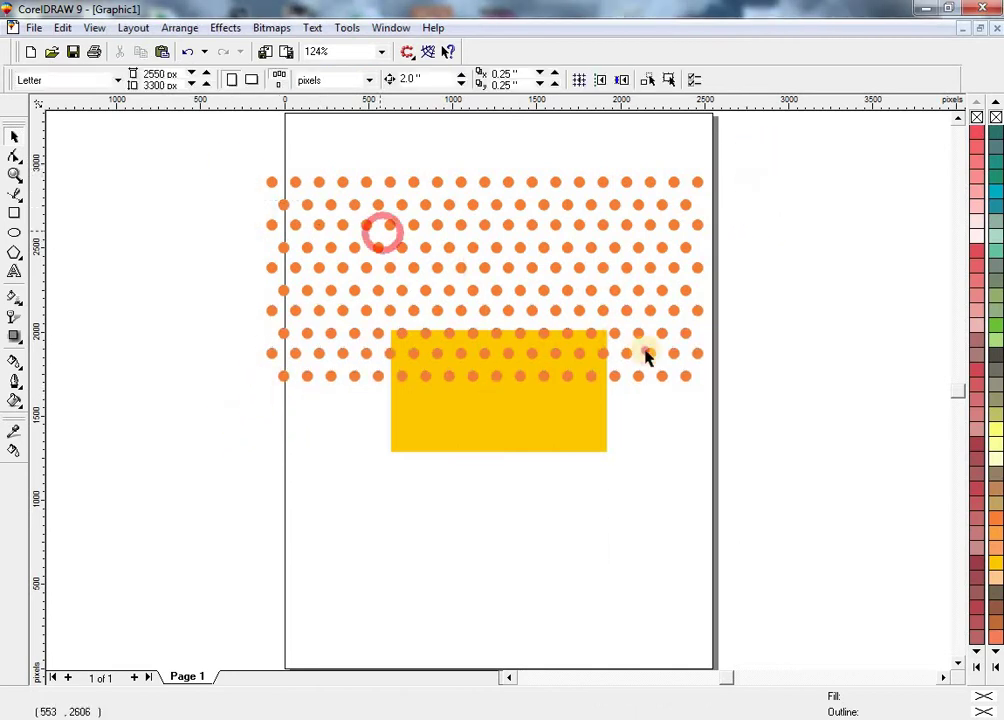
{"action": "left_click_drag", "start_coordinate": [645, 357], "coordinate": [735, 385]}
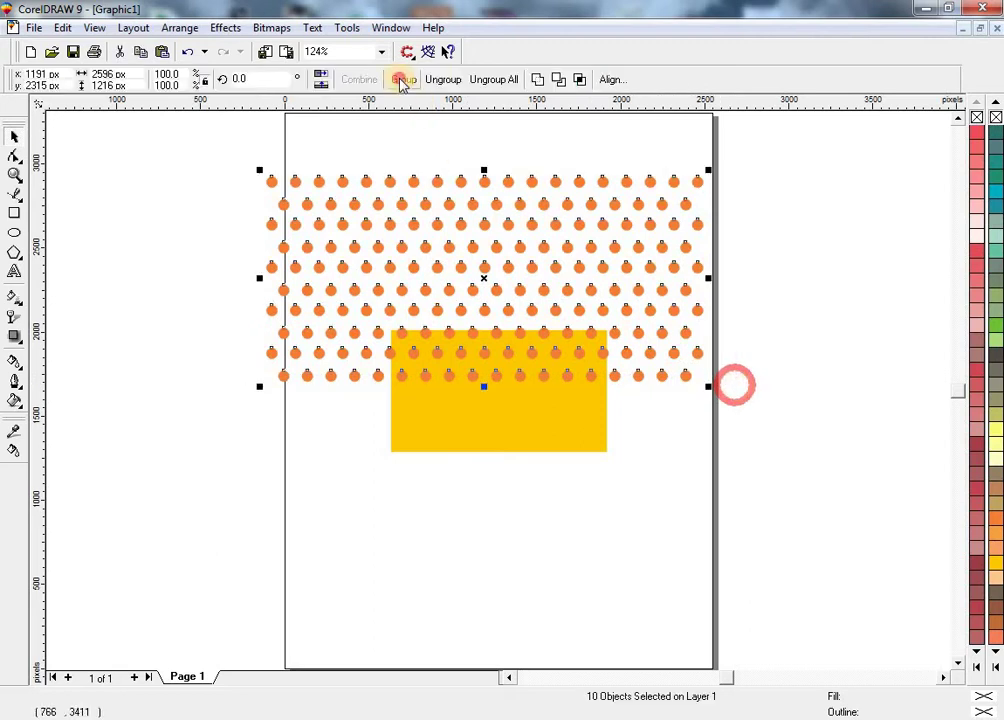
{"action": "left_click", "coordinate": [400, 80]}
PowerClip the grouped dot pattern inside the yellow rectangle.
{"action": "left_click", "coordinate": [225, 28]}
{"action": "left_click", "coordinate": [240, 48]}
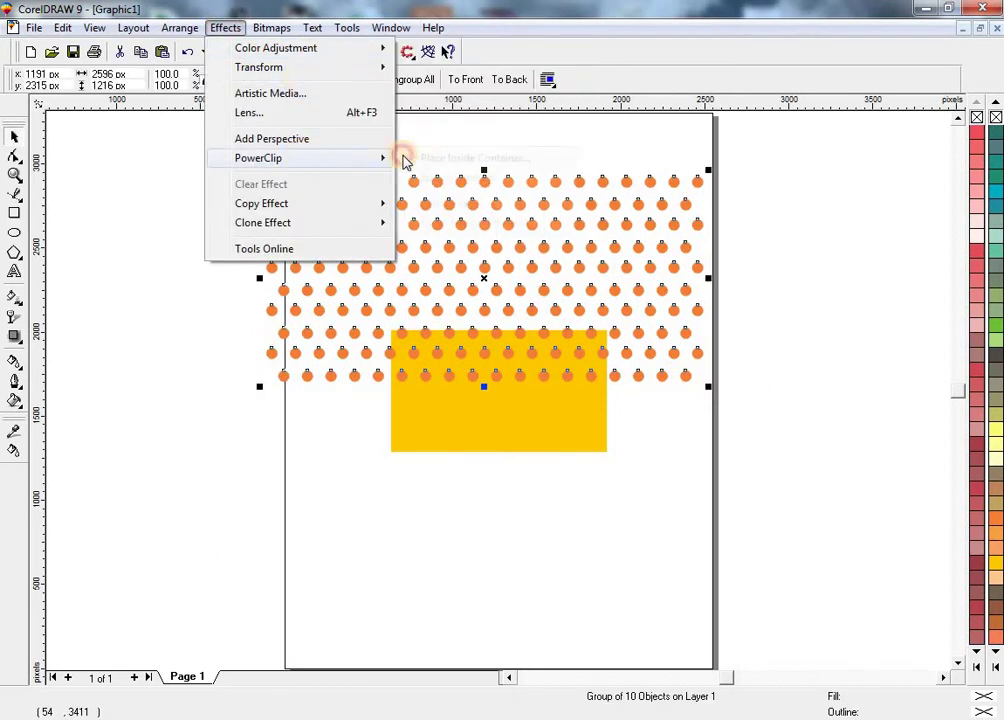
{"action": "left_click", "coordinate": [300, 156]}
{"action": "left_click", "coordinate": [446, 157]}
{"action": "left_click", "coordinate": [502, 432]}
Edit the PowerClip contents, scale the dot group down around its centre to about 1717 × 804 px, and finish editing.
{"action": "right_click", "coordinate": [502, 432]}
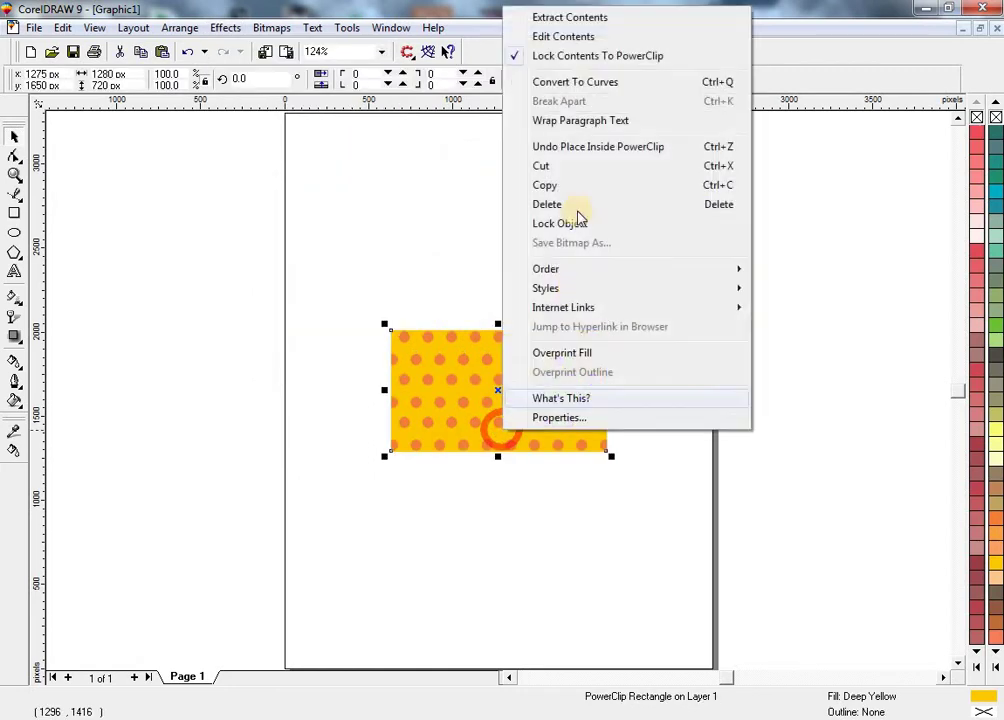
{"action": "left_click", "coordinate": [571, 32]}
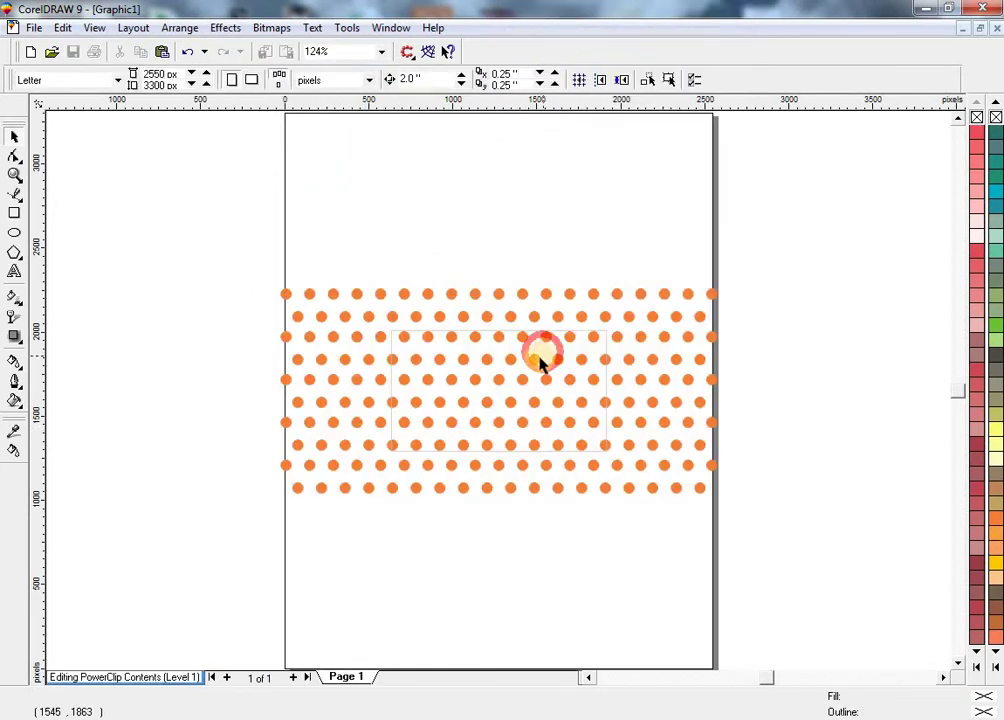
{"action": "left_click", "coordinate": [540, 356]}
{"action": "left_click_drag", "start_coordinate": [717, 285], "coordinate": [739, 290]}
{"action": "key", "text": "shift+F2"}
{"action": "key", "text": "ctrl+r"}
{"action": "key", "text": "ctrl+r"}
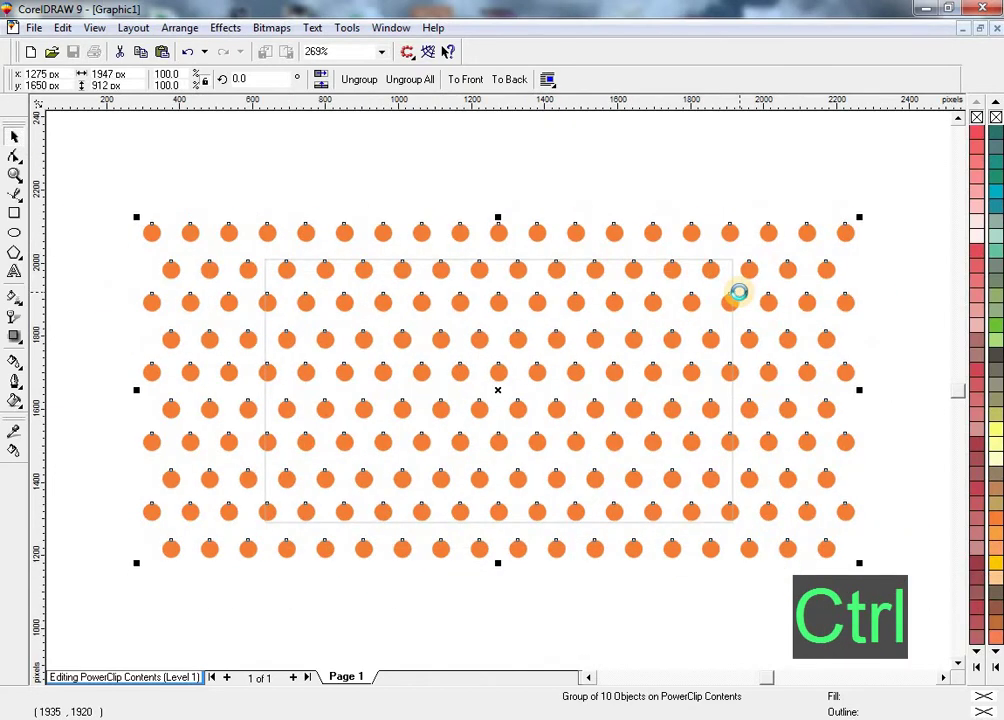
{"action": "left_click_drag", "start_coordinate": [861, 217], "coordinate": [850, 218]}
{"action": "right_click", "coordinate": [614, 285]}
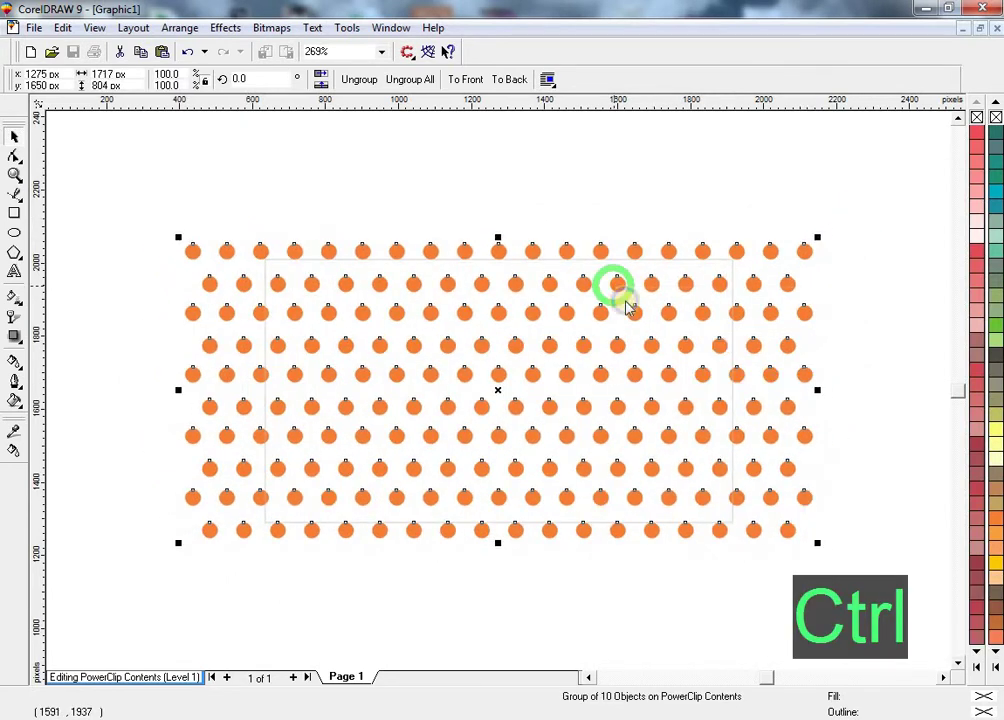
{"action": "left_click", "coordinate": [640, 300]}
{"action": "key", "text": "shift+F2"}
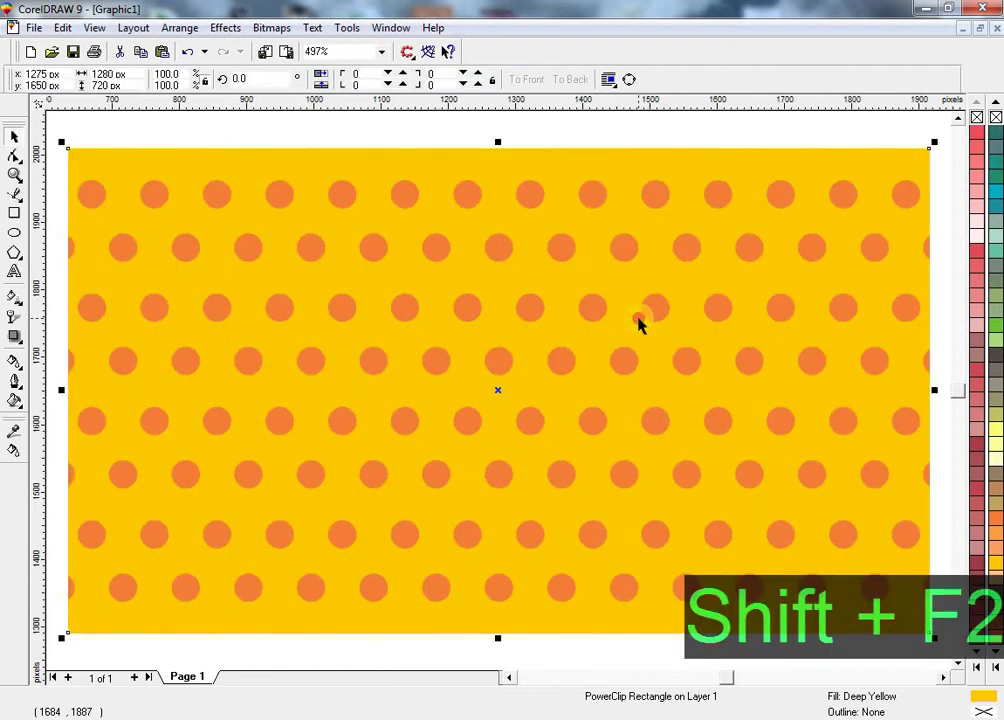
Add the artistic text "EYE CATCHING" above the dotted yellow rectangle.
{"action": "key", "text": "F3"}
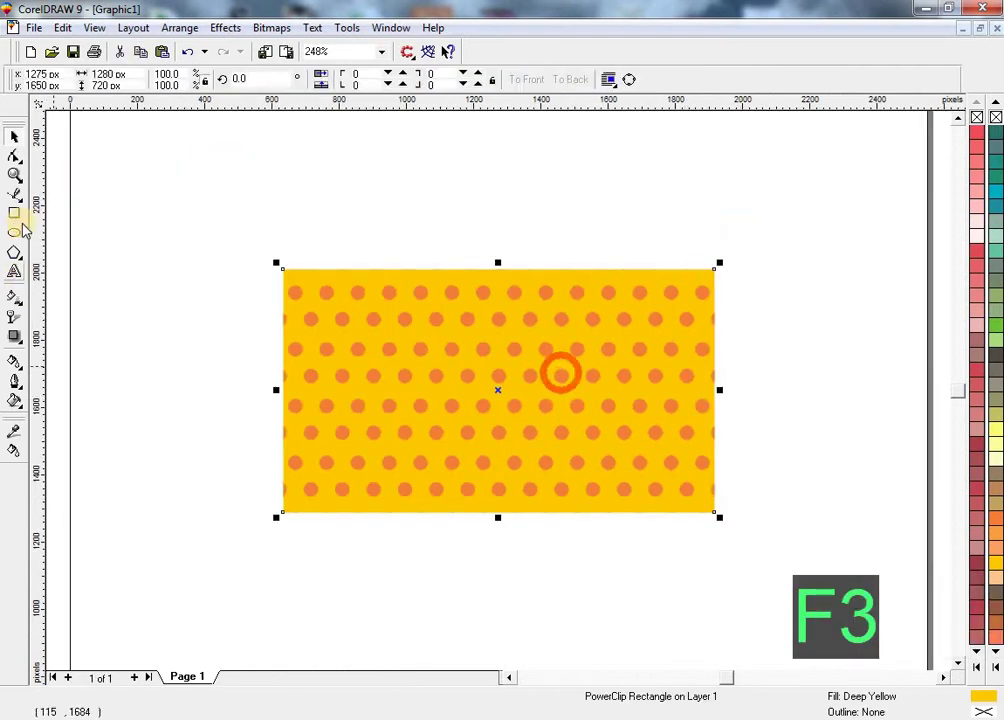
{"action": "left_click", "coordinate": [14, 272]}
{"action": "left_click", "coordinate": [313, 178]}
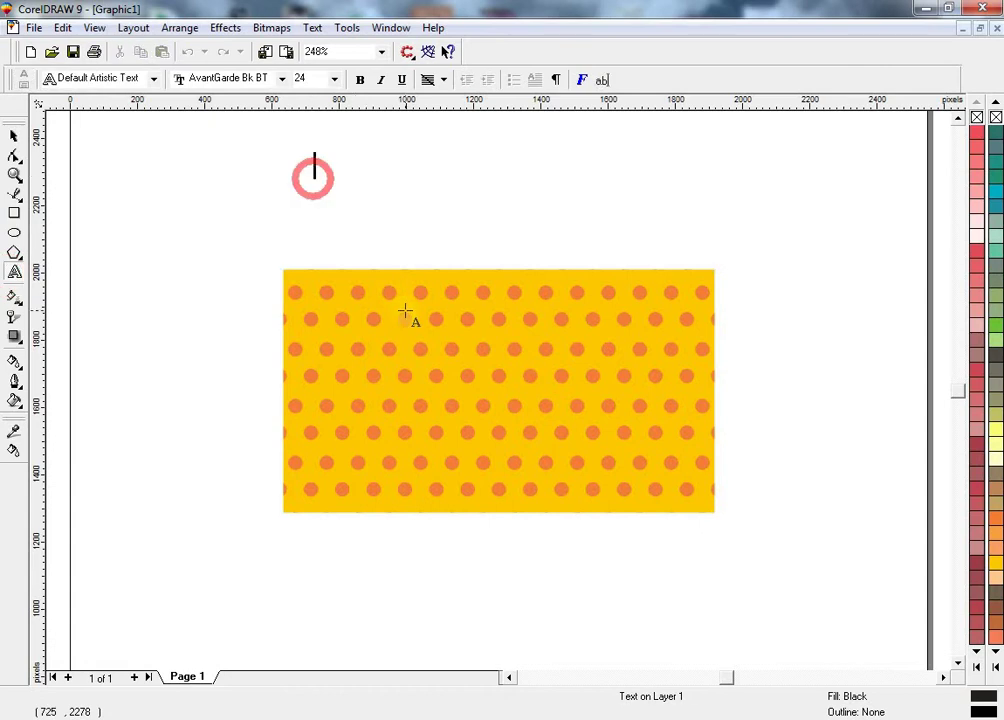
{"action": "key", "text": "Caps_Lock"}
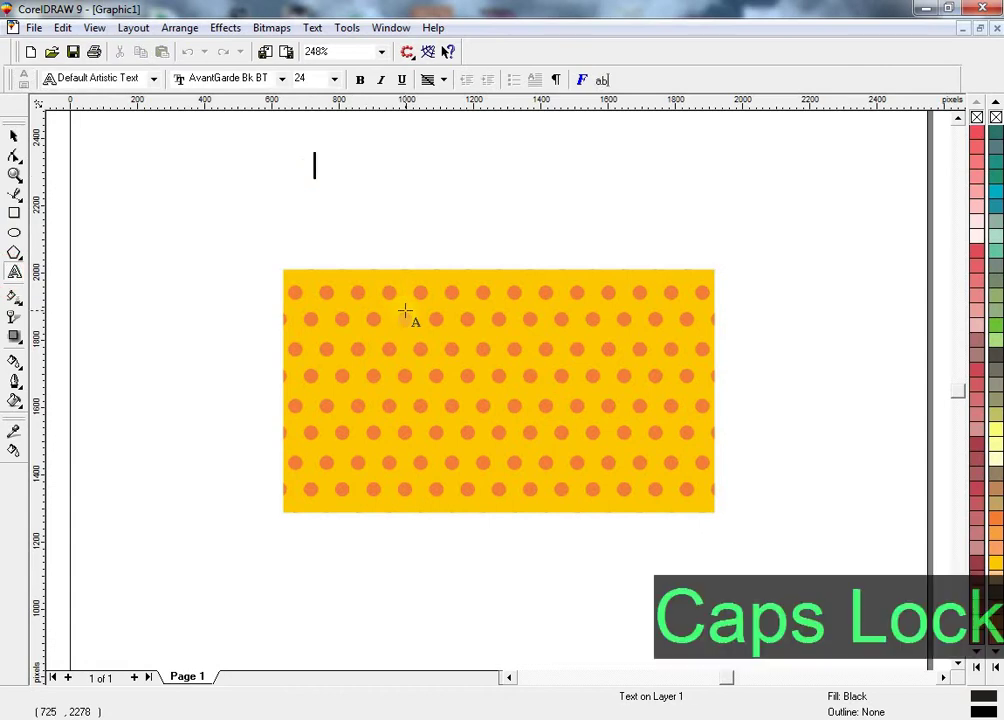
{"action": "type", "text": "e"}
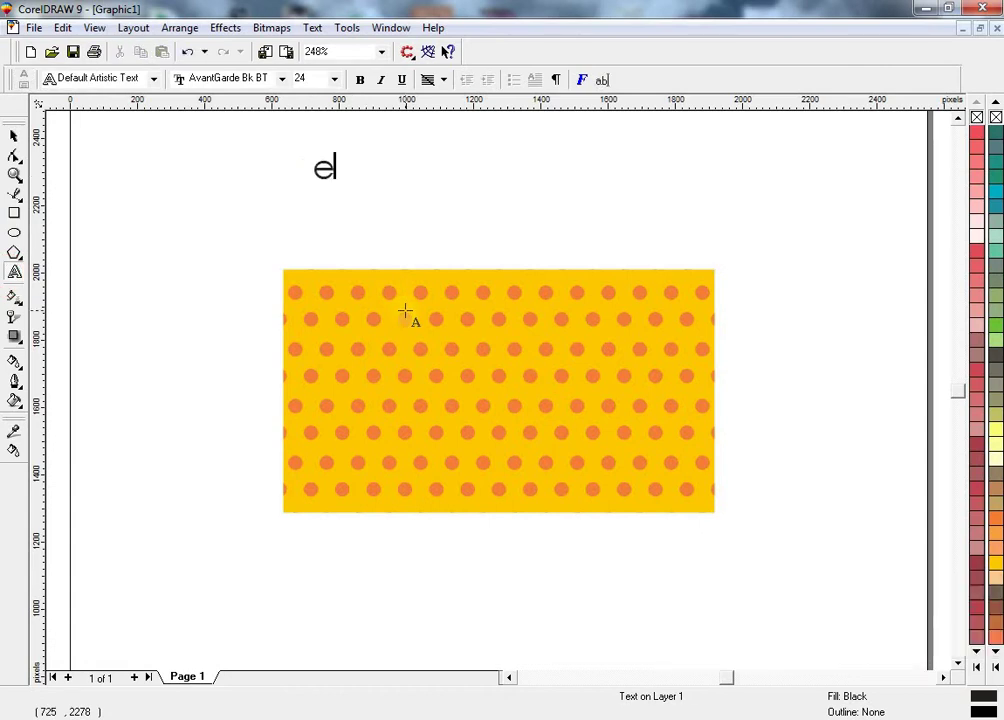
{"action": "key", "text": "BackSpace"}
{"action": "key", "text": "Caps_Lock"}
{"action": "type", "text": "EYE "}
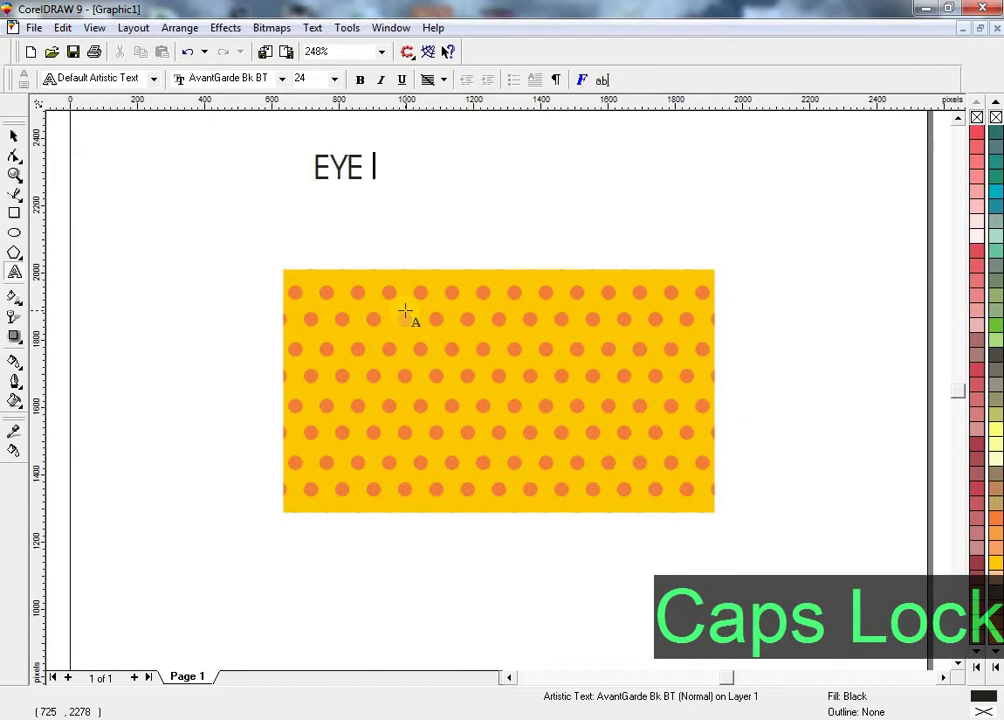
{"action": "type", "text": "CA"}
{"action": "key", "text": "BackSpace"}
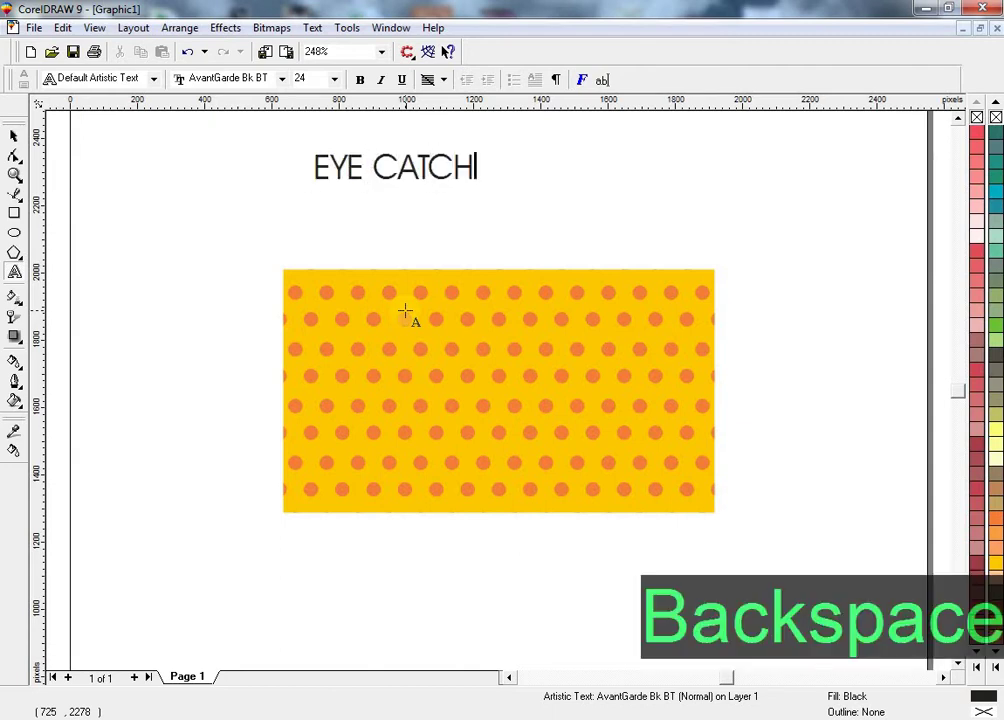
Add "THUMBNAIL" and "ON YOUTUBE" as the second and third lines of the text, and finish text entry.
{"action": "key", "text": "Return"}
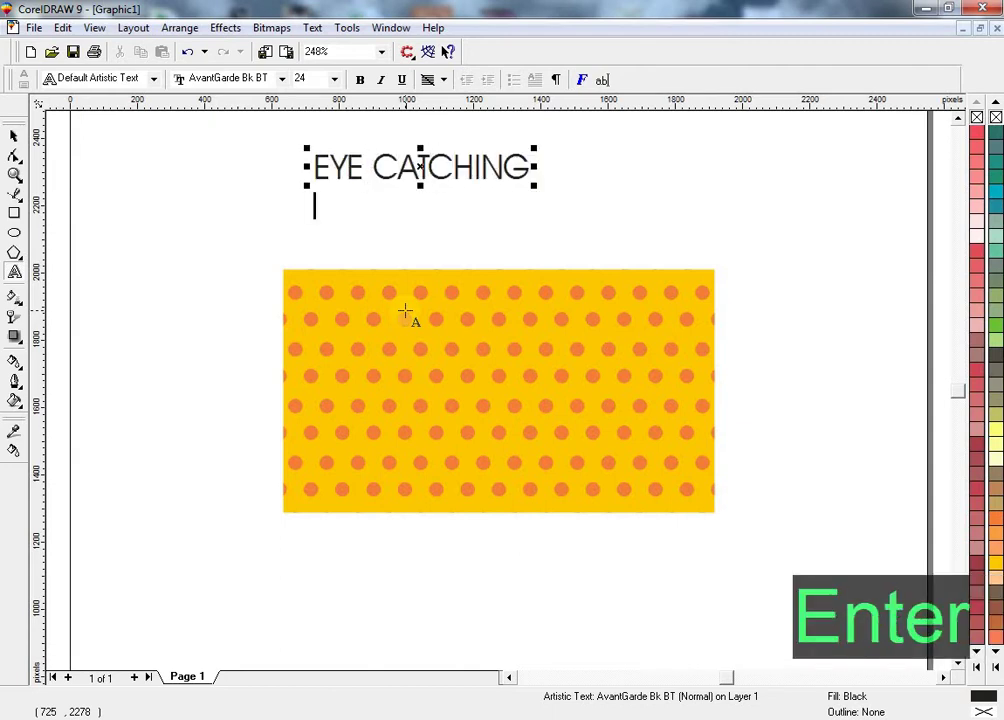
{"action": "type", "text": "THUM"}
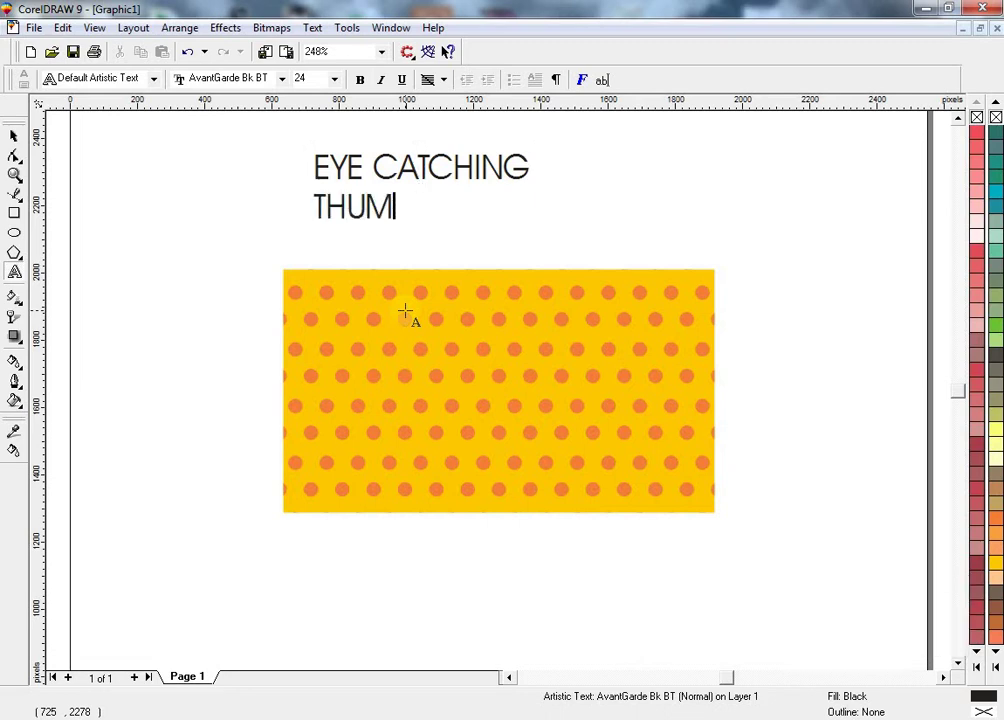
{"action": "type", "text": "BNAIL"}
{"action": "key", "text": "Return"}
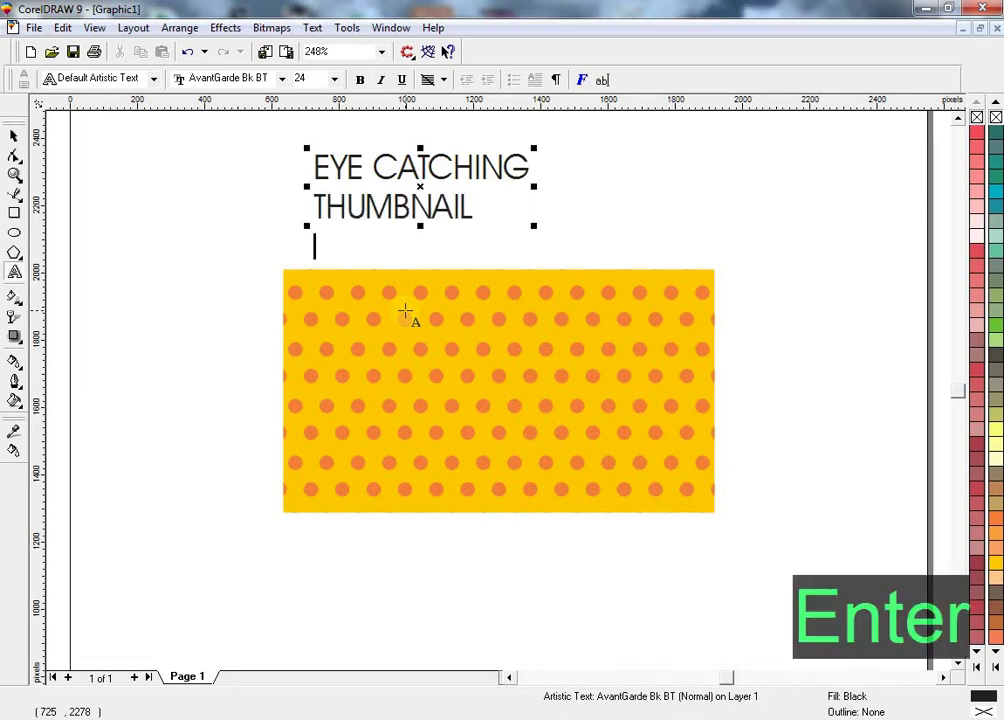
{"action": "type", "text": "ON YOUT"}
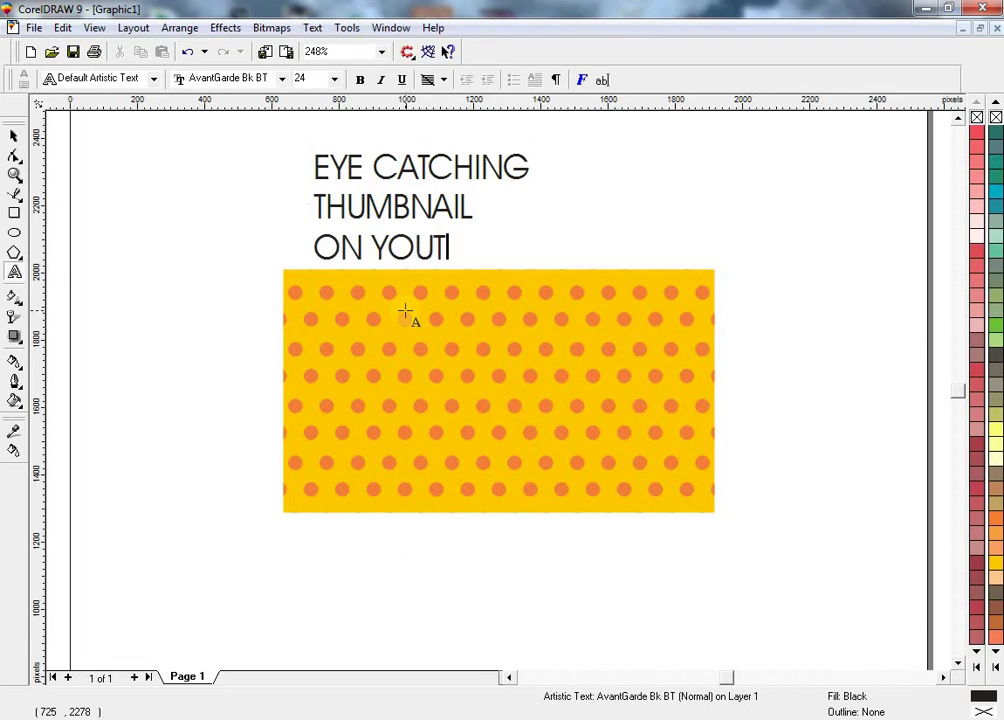
{"action": "type", "text": "Y"}
{"action": "key", "text": "BackSpace"}
{"action": "type", "text": "U"}
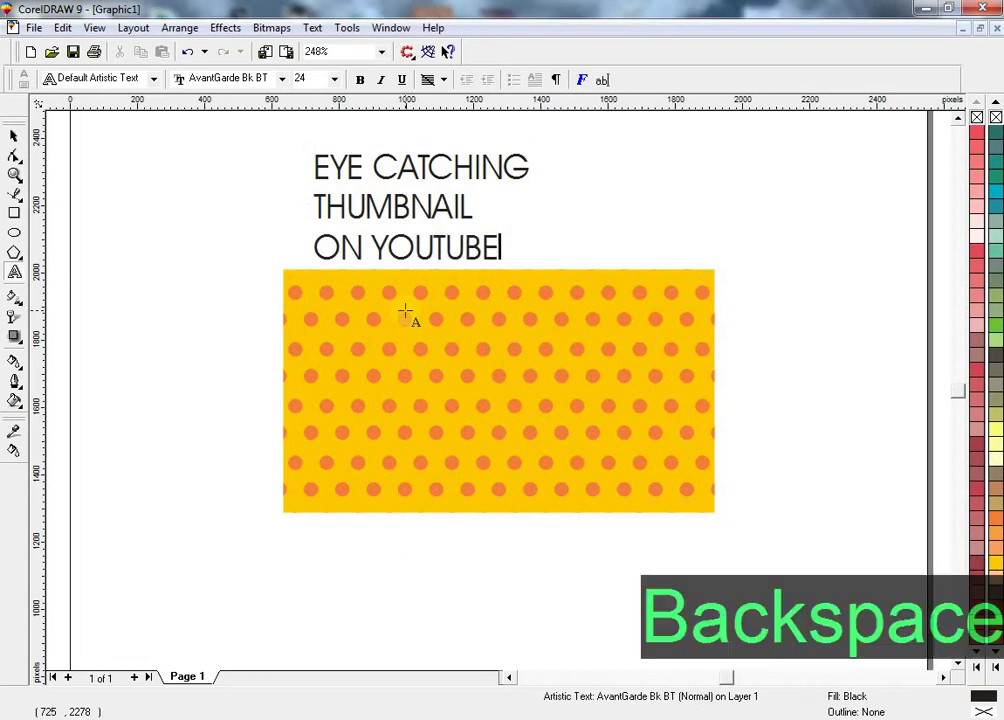
{"action": "type", "text": "BE"}
{"action": "key", "text": "Return"}
{"action": "key", "text": "ctrl+space"}
Move the three-line text block off the dotted rectangle to the empty area directly left of it.
{"action": "left_click", "coordinate": [477, 248]}
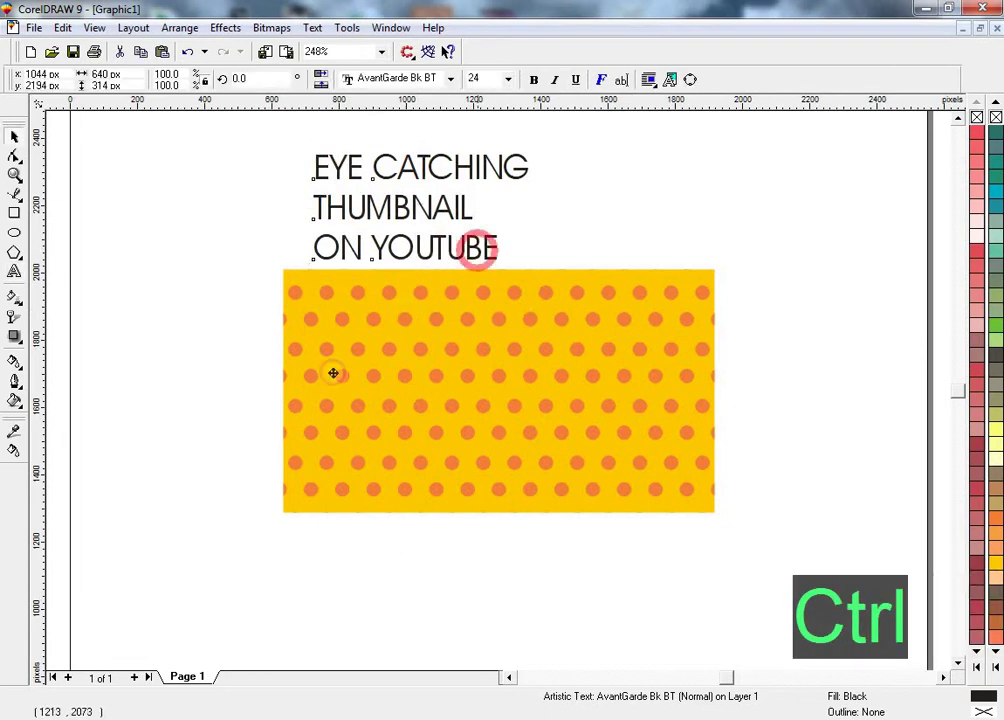
{"action": "left_click_drag", "start_coordinate": [333, 373], "coordinate": [231, 394]}
{"action": "left_click", "coordinate": [424, 403], "text": "shift"}
{"action": "key", "text": "shift+F2"}
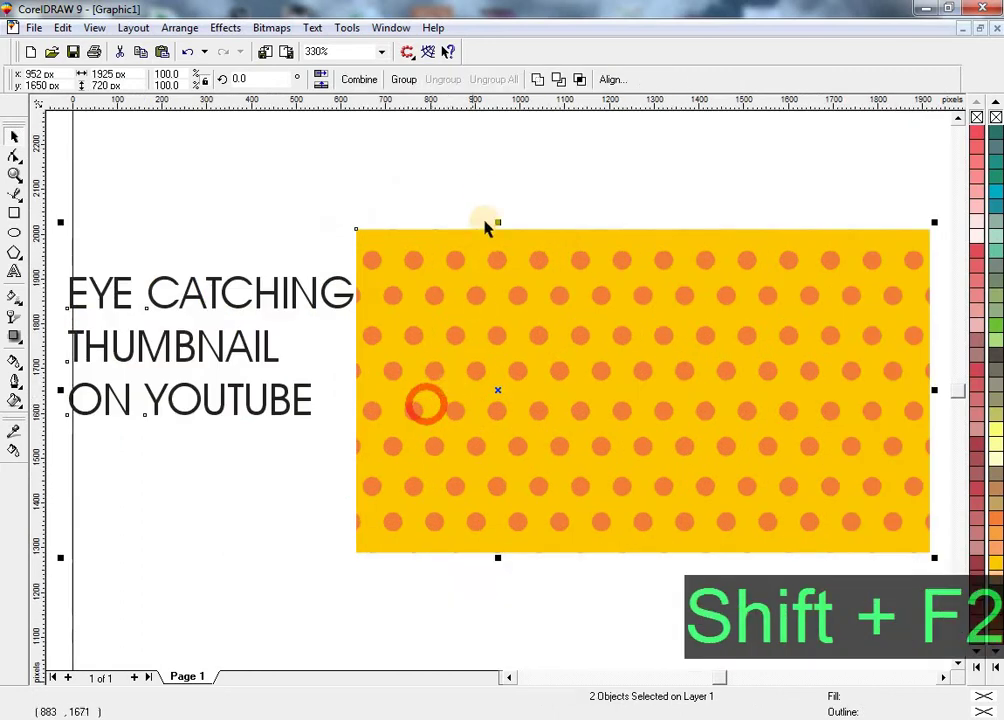
{"action": "left_click", "coordinate": [485, 193]}
Set the three-line text block's font to Univers Condensed and make it bold.
{"action": "left_click", "coordinate": [340, 315]}
{"action": "left_click", "coordinate": [393, 79]}
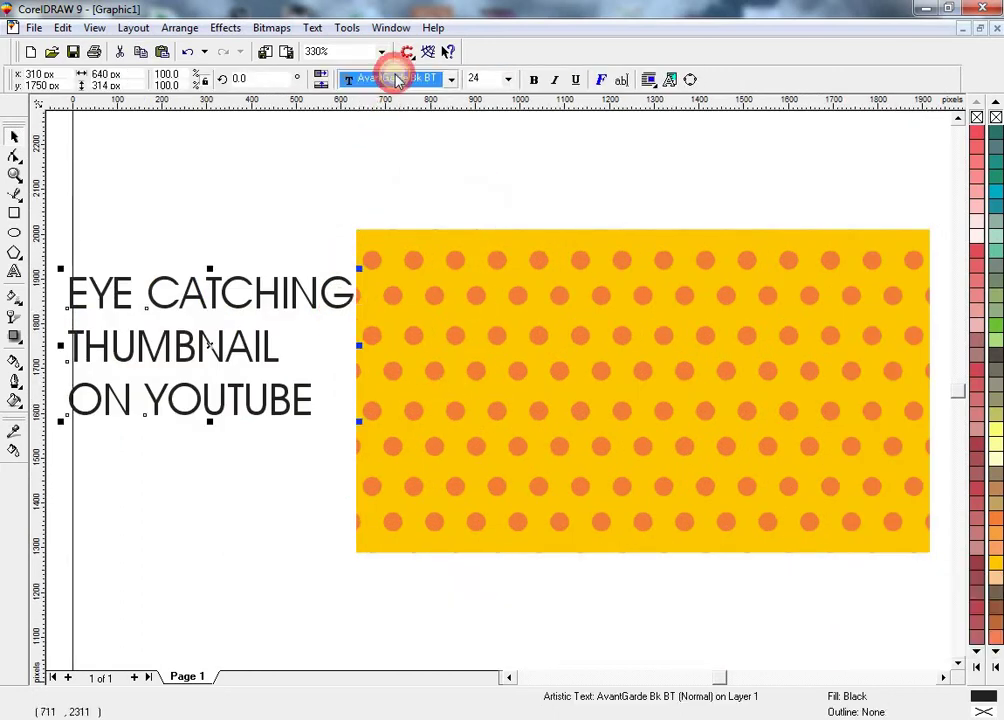
{"action": "type", "text": "univers"}
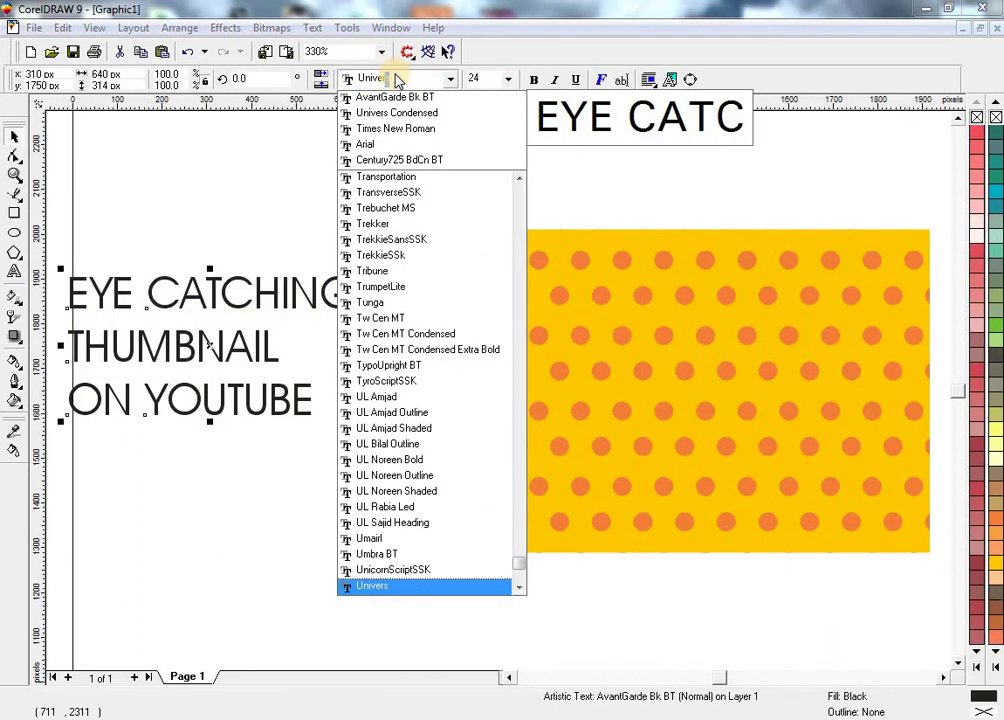
{"action": "key", "text": "Down"}
{"action": "key", "text": "Down"}
{"action": "key", "text": "Down"}
{"action": "key", "text": "Down"}
{"action": "key", "text": "Return"}
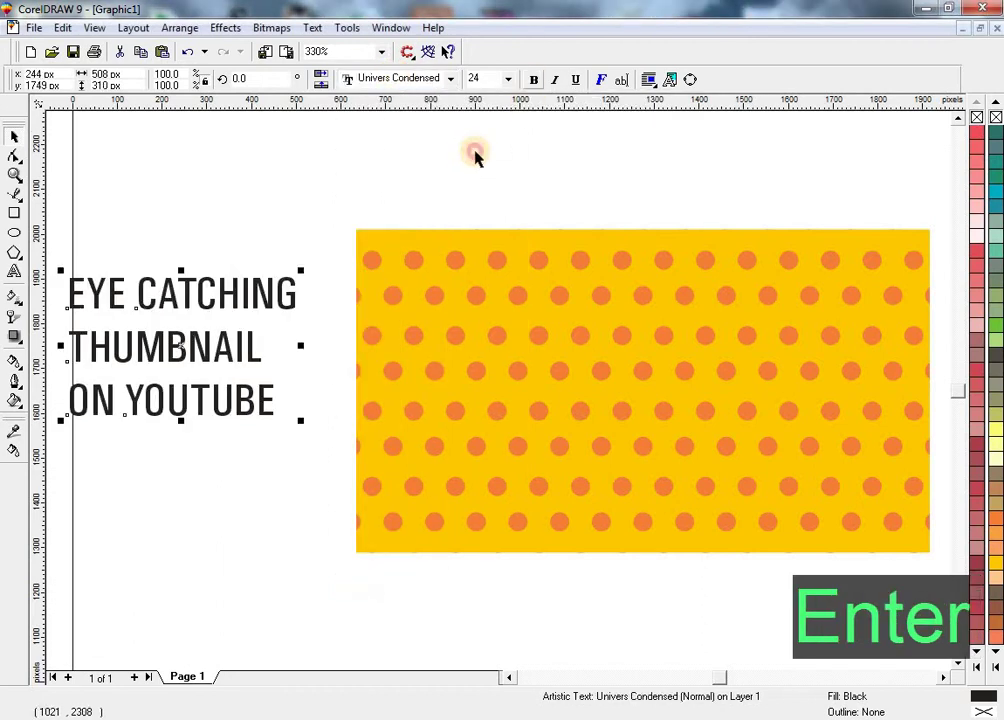
{"action": "key", "text": "ctrl+b"}
{"action": "key", "text": "Escape"}
Shift the text block slightly right and down, and break it apart into separate lines.
{"action": "left_click", "coordinate": [313, 305]}
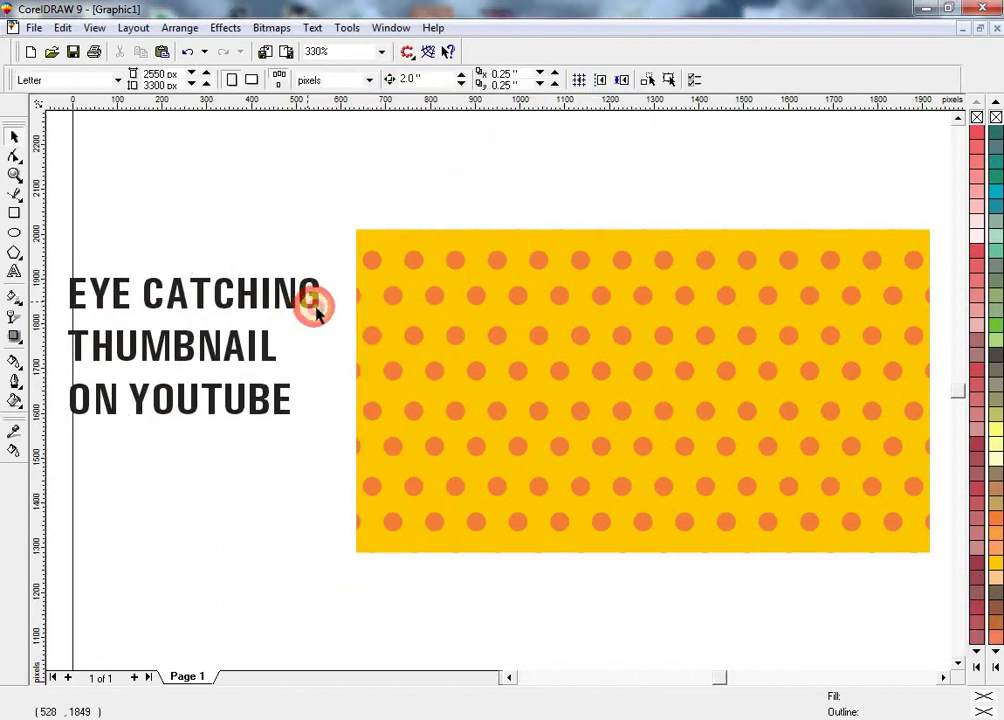
{"action": "left_click_drag", "start_coordinate": [313, 305], "coordinate": [321, 312]}
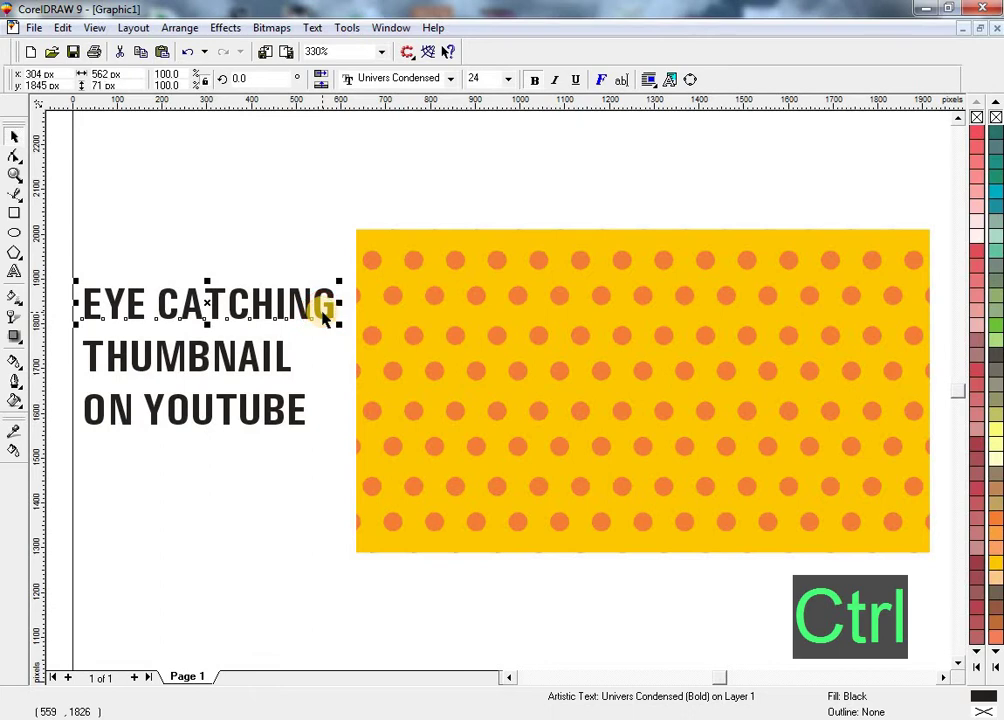
{"action": "left_click", "coordinate": [282, 441]}
{"action": "left_click", "coordinate": [313, 318]}
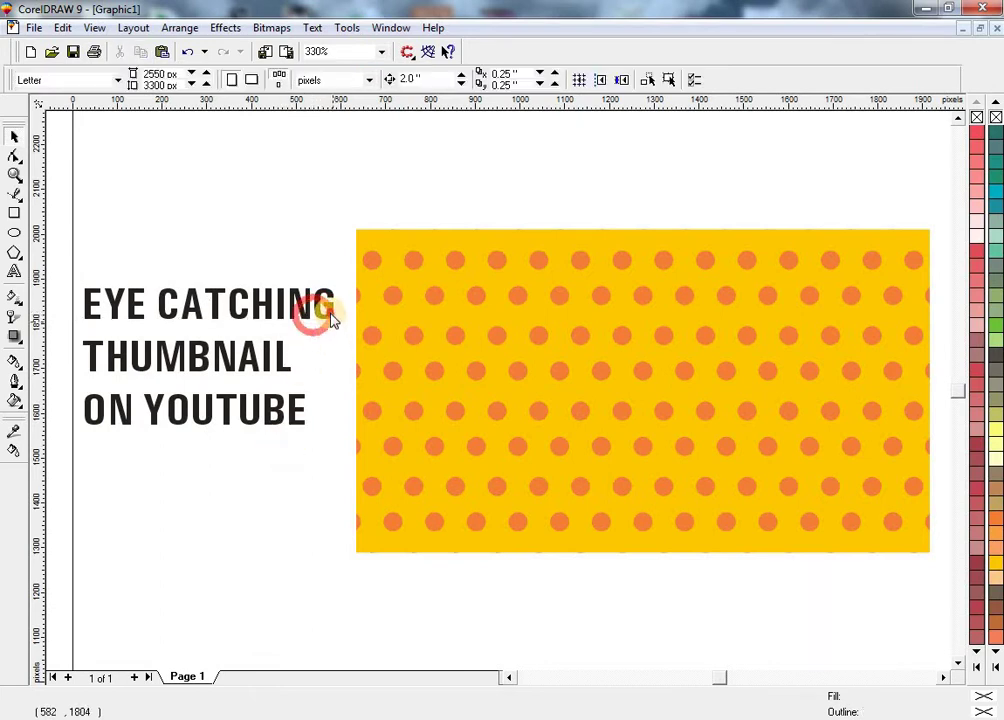
{"action": "left_click", "coordinate": [331, 313]}
Draw a rectangle of about 605 × 107 px around the "EYE CATCHING" line.
{"action": "left_click", "coordinate": [14, 213]}
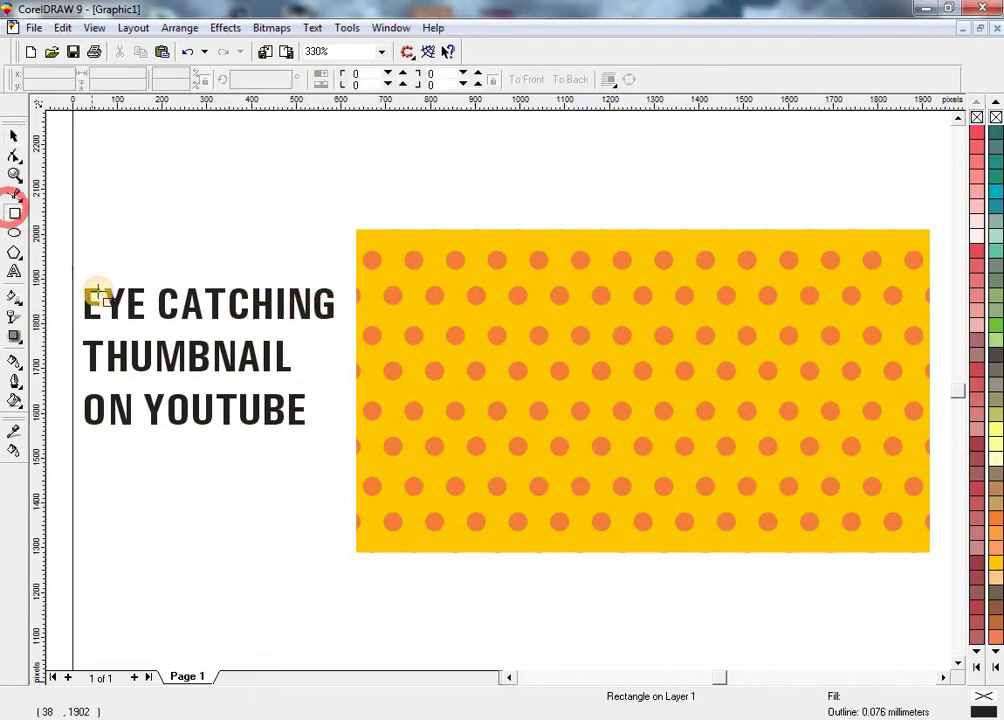
{"action": "left_click_drag", "start_coordinate": [69, 282], "coordinate": [339, 328]}
{"action": "left_click", "coordinate": [305, 477]}
{"action": "left_click", "coordinate": [14, 136]}
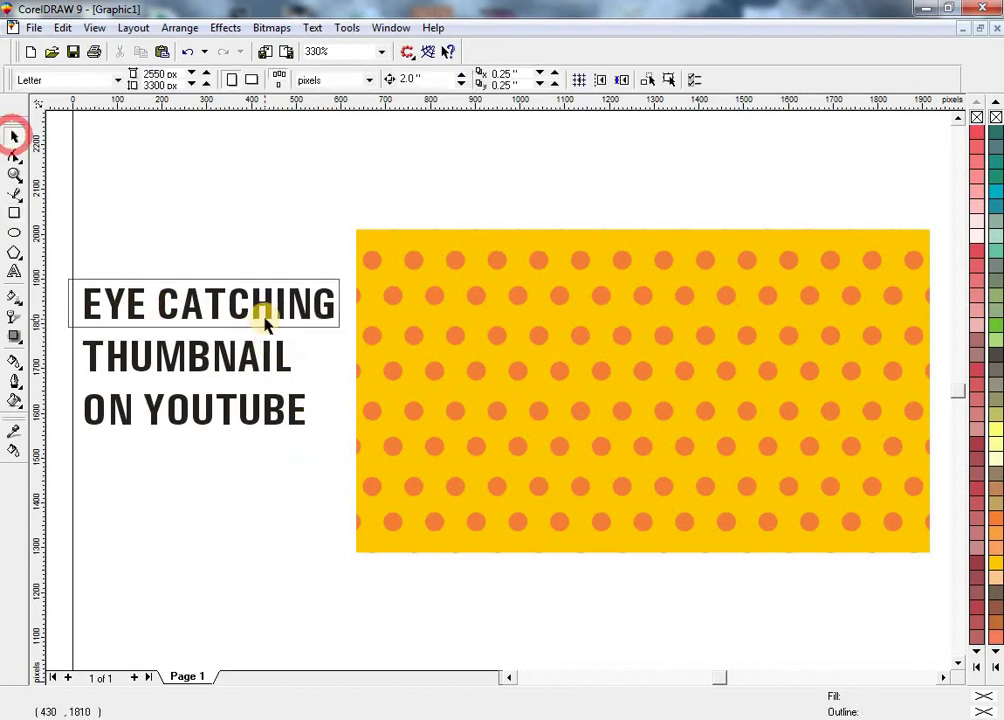
Move the "EYE CATCHING" line and its surrounding rectangle together onto the upper left part of the dotted background.
{"action": "left_click", "coordinate": [264, 314]}
{"action": "left_click", "coordinate": [298, 327], "text": "shift"}
{"action": "left_click_drag", "start_coordinate": [298, 330], "coordinate": [590, 320]}
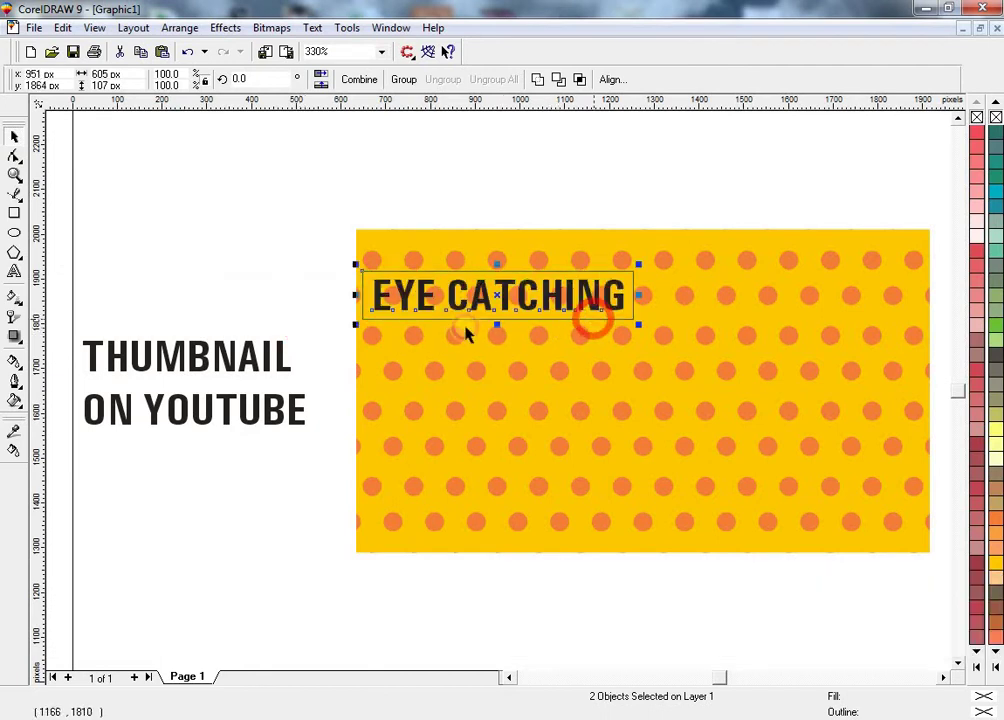
{"action": "left_click", "coordinate": [516, 203]}
Skew the frame and the "EYE CATCHING" text vertically by about 8° so they slant upward to the right, and bring the text to front.
{"action": "left_click", "coordinate": [557, 271]}
{"action": "left_click", "coordinate": [560, 271]}
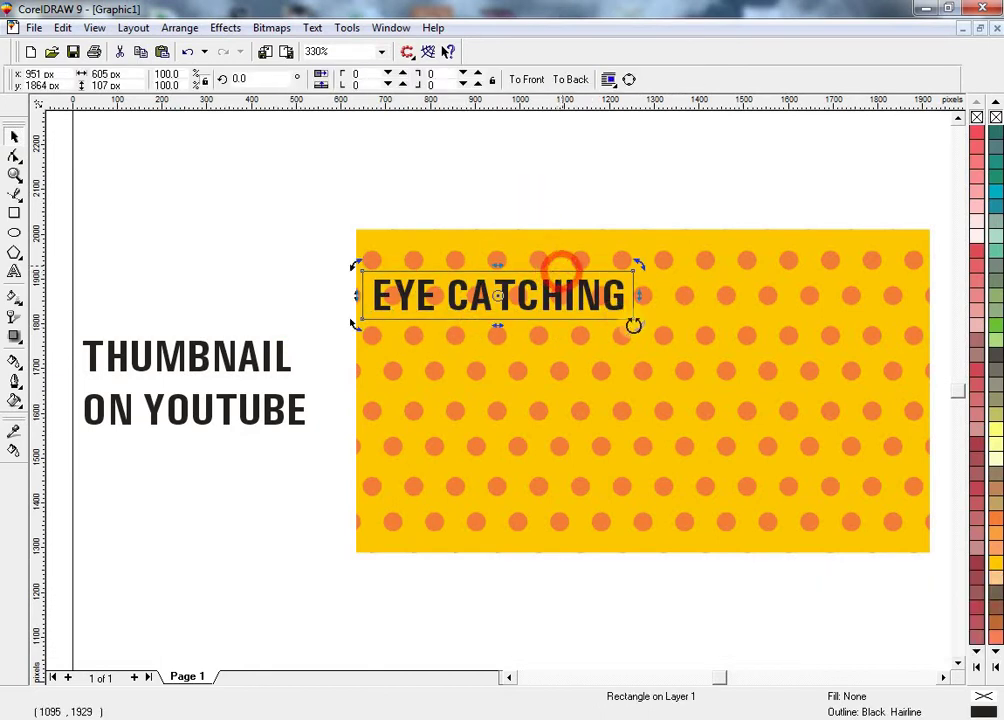
{"action": "mouse_move", "coordinate": [640, 297]}
{"action": "left_mouse_down"}
{"action": "mouse_move", "coordinate": [634, 253]}
{"action": "mouse_move", "coordinate": [625, 281]}
{"action": "mouse_move", "coordinate": [621, 257]}
{"action": "mouse_move", "coordinate": [622, 287]}
{"action": "left_mouse_up"}
{"action": "left_click", "coordinate": [672, 170]}
{"action": "left_click", "coordinate": [630, 306]}
{"action": "left_click", "coordinate": [623, 300]}
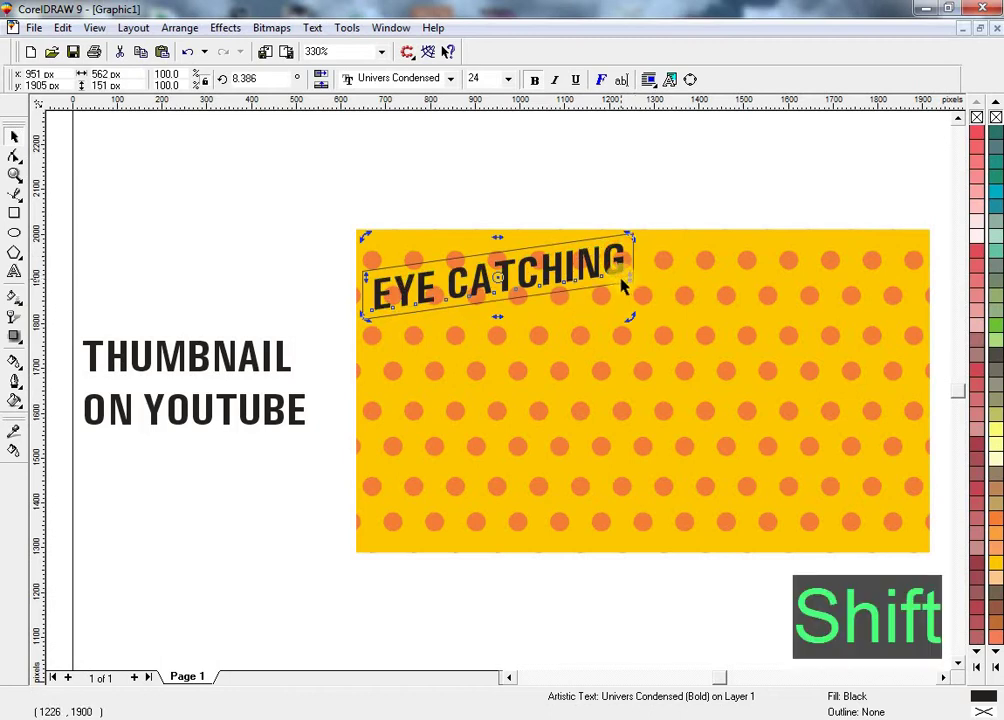
{"action": "key", "text": "shift+Page_Up"}
Move the slanted text and frame together about 55 px right and 35 px down on the dotted background.
{"action": "left_click", "coordinate": [636, 259], "text": "shift"}
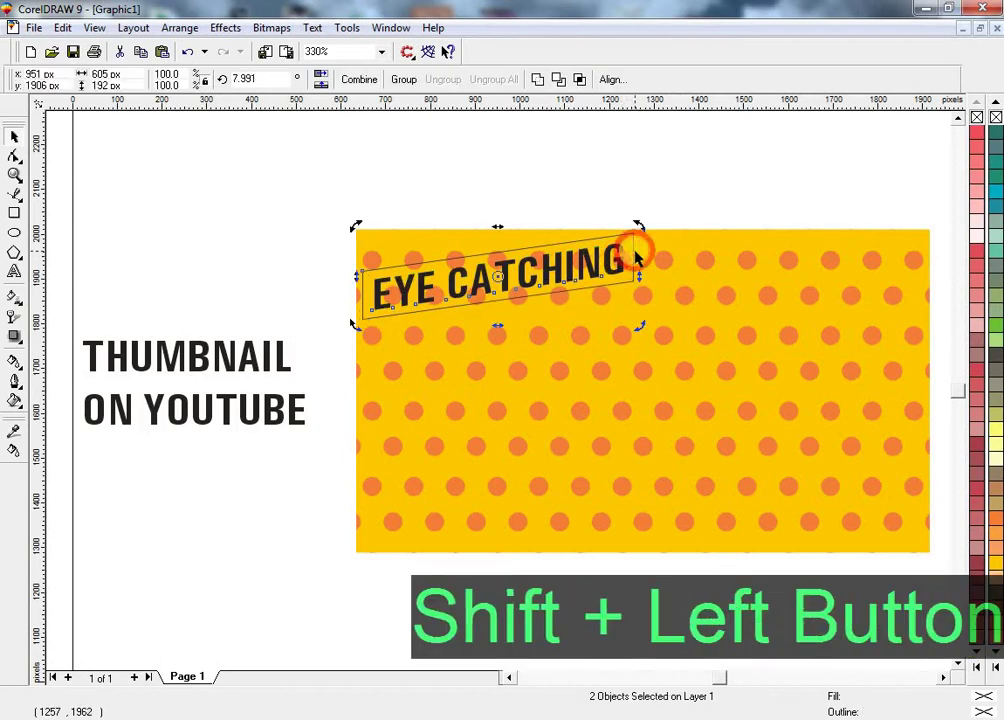
{"action": "left_click_drag", "start_coordinate": [634, 256], "coordinate": [660, 268]}
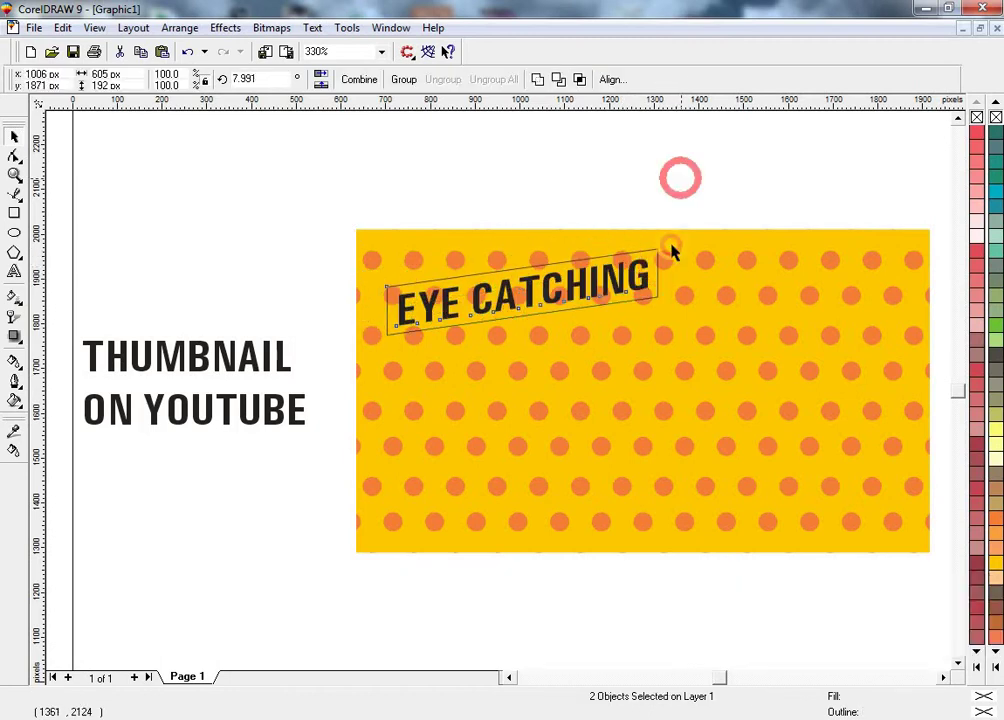
Fill the slanted frame around "EYE CATCHING" with red and give it a white outline.
{"action": "left_click", "coordinate": [656, 273], "text": "shift"}
{"action": "left_click", "coordinate": [993, 676]}
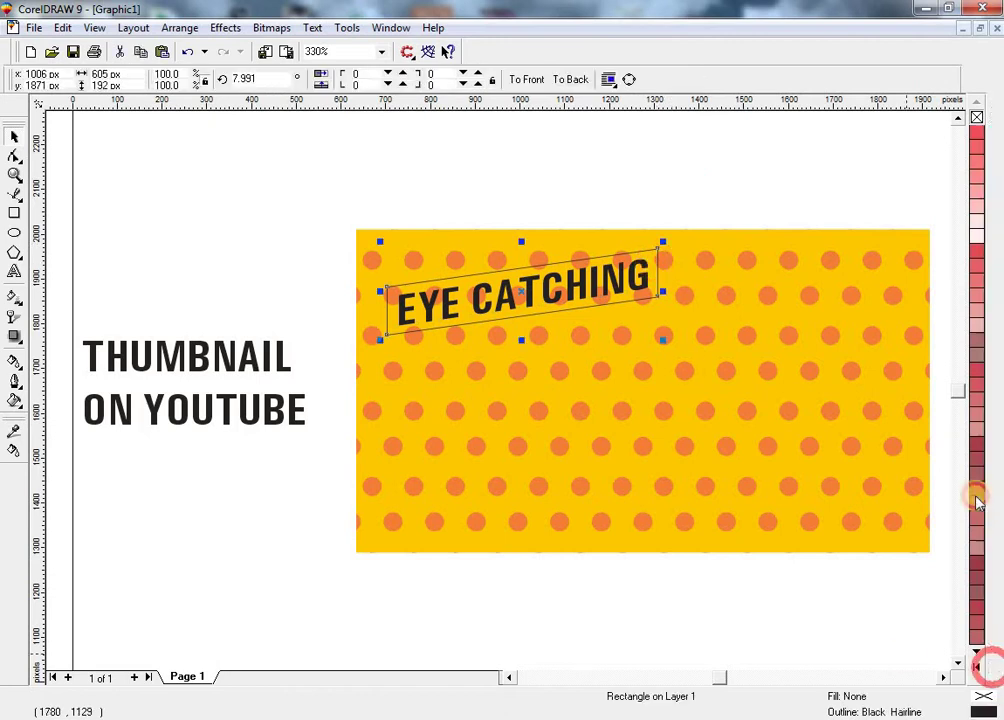
{"action": "left_click", "coordinate": [956, 337]}
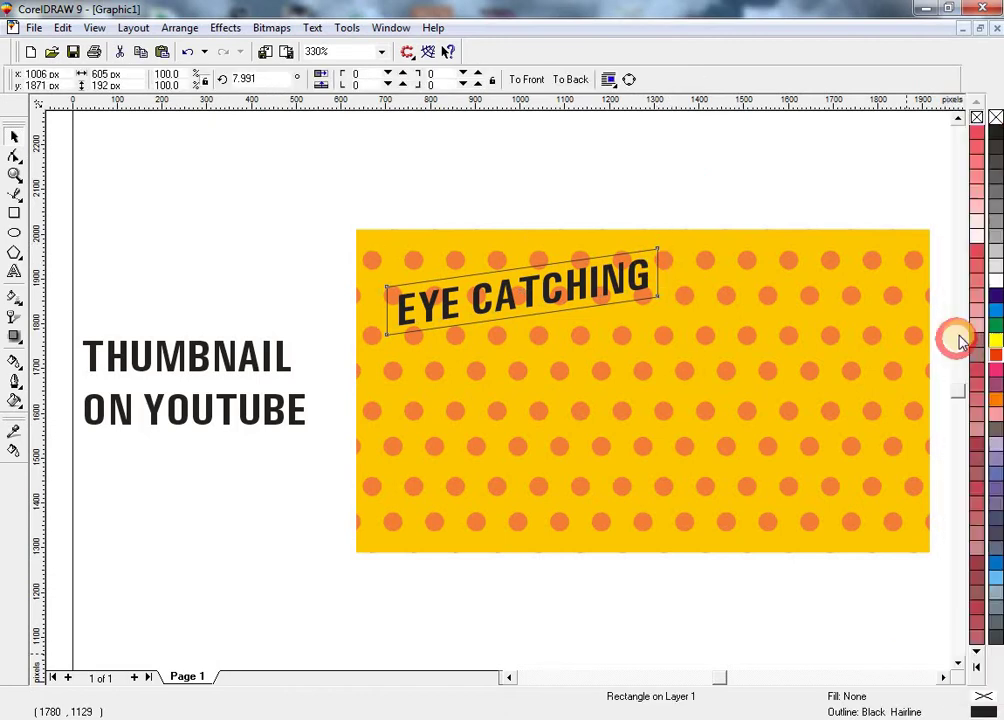
{"action": "right_click", "coordinate": [993, 283]}
Try a 0.3 mm outline width on the red banner and settle on 0.4 mm.
{"action": "key", "text": "F12"}
{"action": "key", "text": "Tab"}
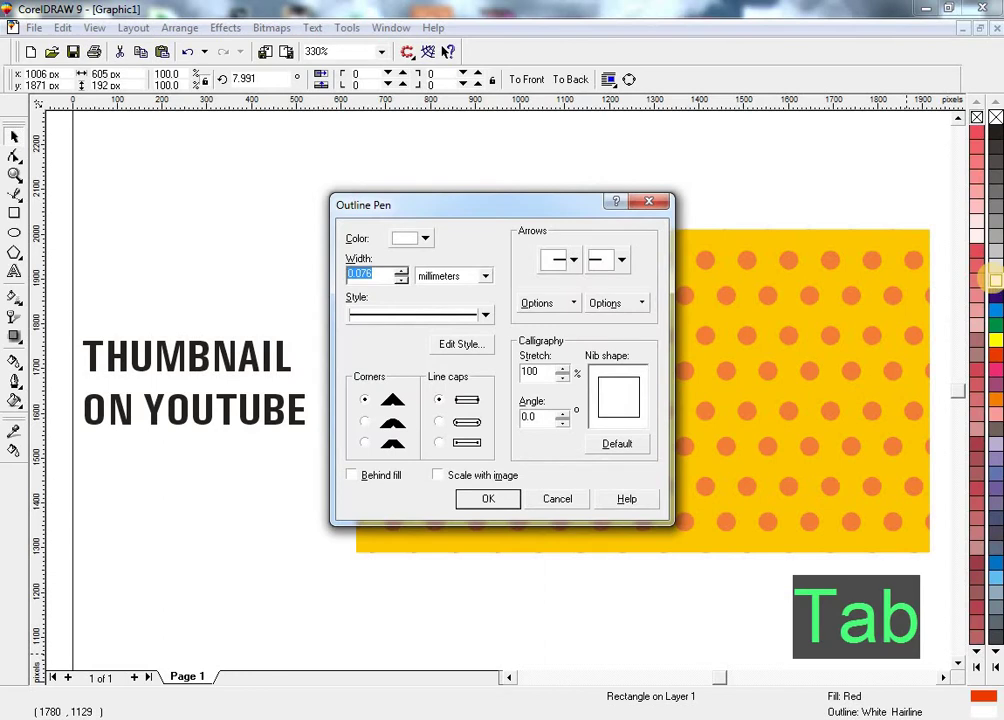
{"action": "type", "text": ".3"}
{"action": "key", "text": "Return"}
{"action": "key", "text": "F12"}
{"action": "key", "text": "Tab"}
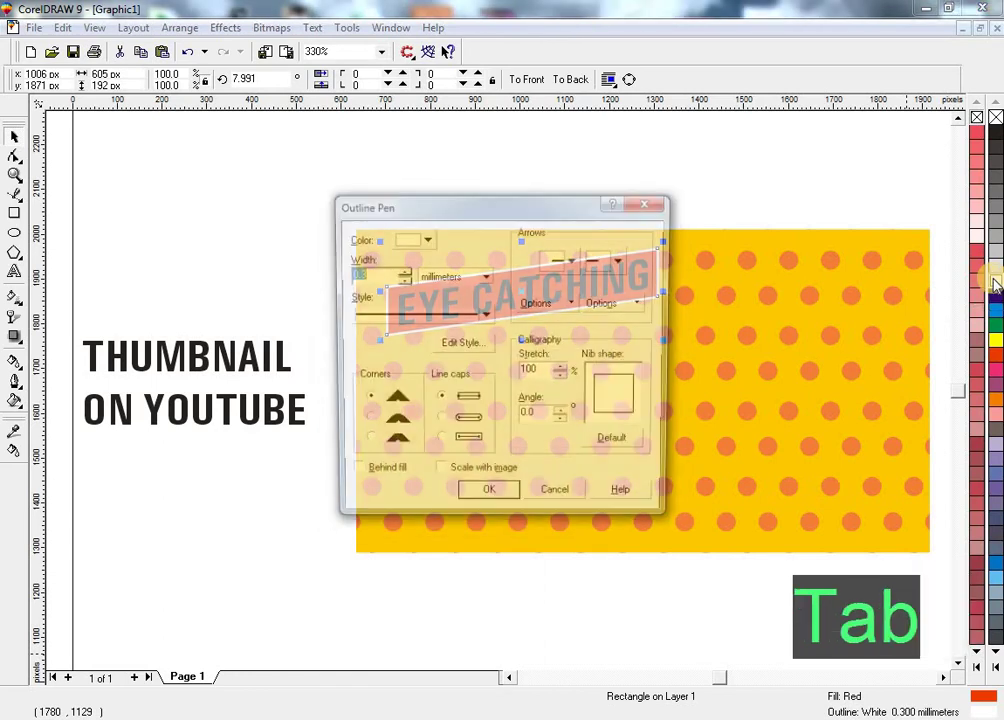
{"action": "type", "text": ".4"}
{"action": "key", "text": "Return"}
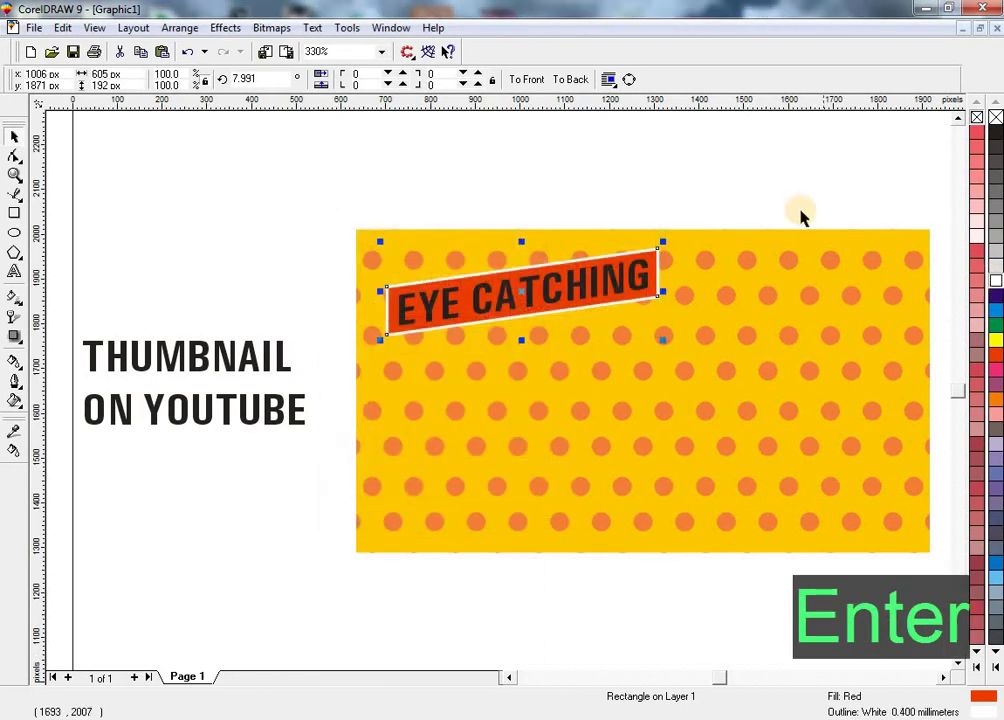
Duplicate the red banner about 6 px to the right and 10 px down, and fill the copy with black.
{"action": "left_click", "coordinate": [772, 342], "text": "shift"}
{"action": "key", "text": "shift+F2"}
{"action": "left_click", "coordinate": [717, 344], "text": "shift"}
{"action": "left_click", "coordinate": [573, 126], "text": "shift"}
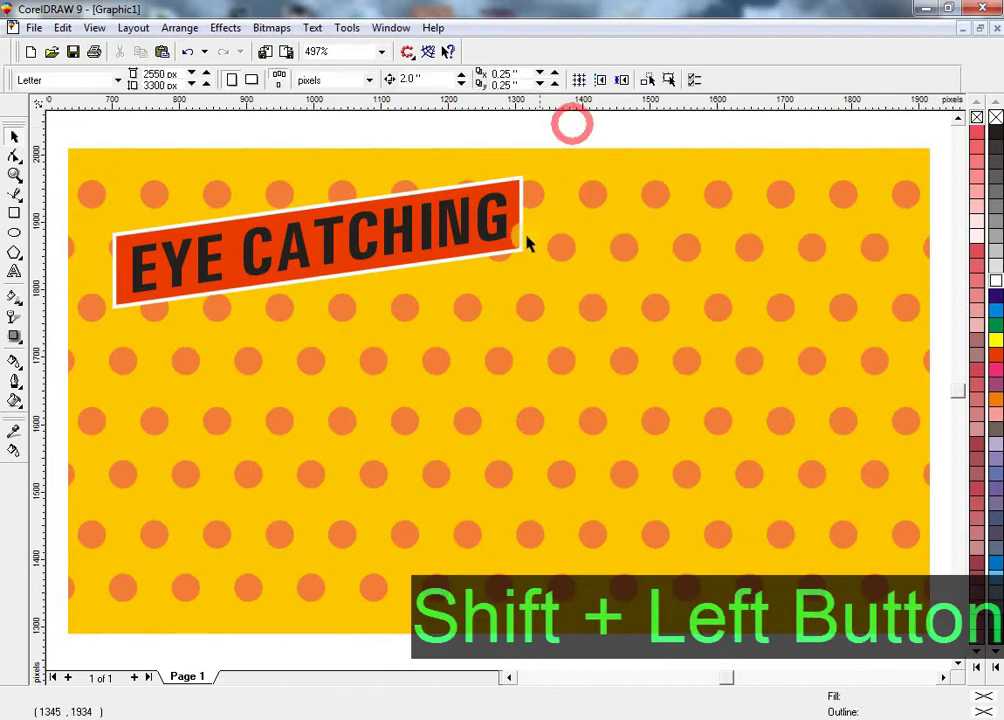
{"action": "left_click_drag", "start_coordinate": [519, 247], "coordinate": [524, 248]}
{"action": "left_click", "coordinate": [996, 132]}
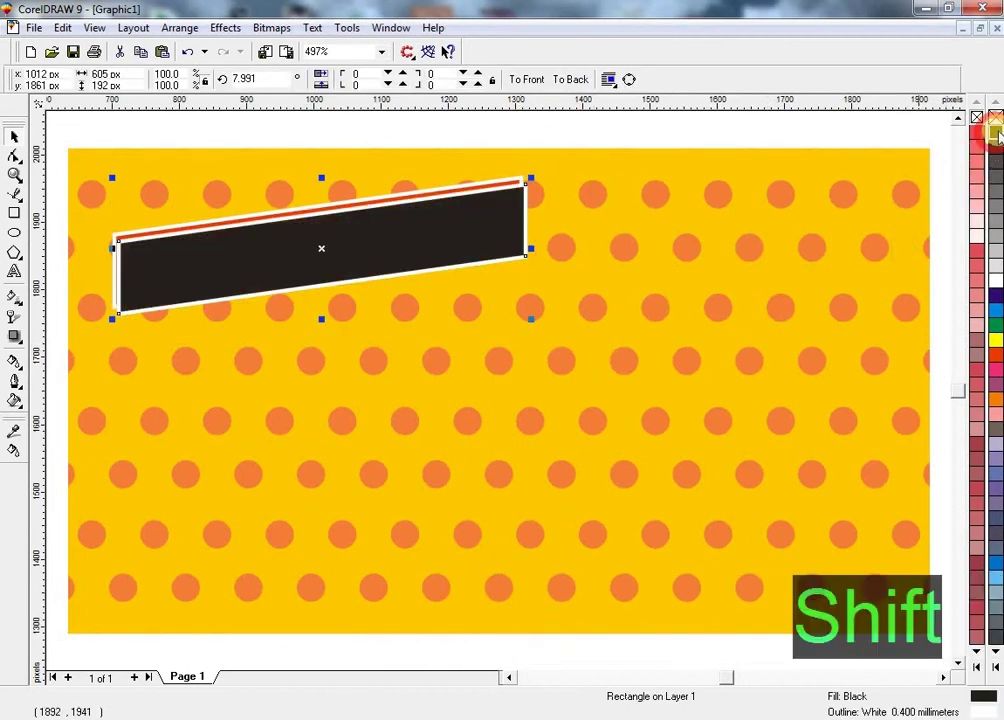
Send the black banner copy behind the red banner, keeping the dotted background at the very back.
{"action": "left_click", "coordinate": [689, 352], "text": "shift"}
{"action": "key", "text": "shift+Page_Down"}
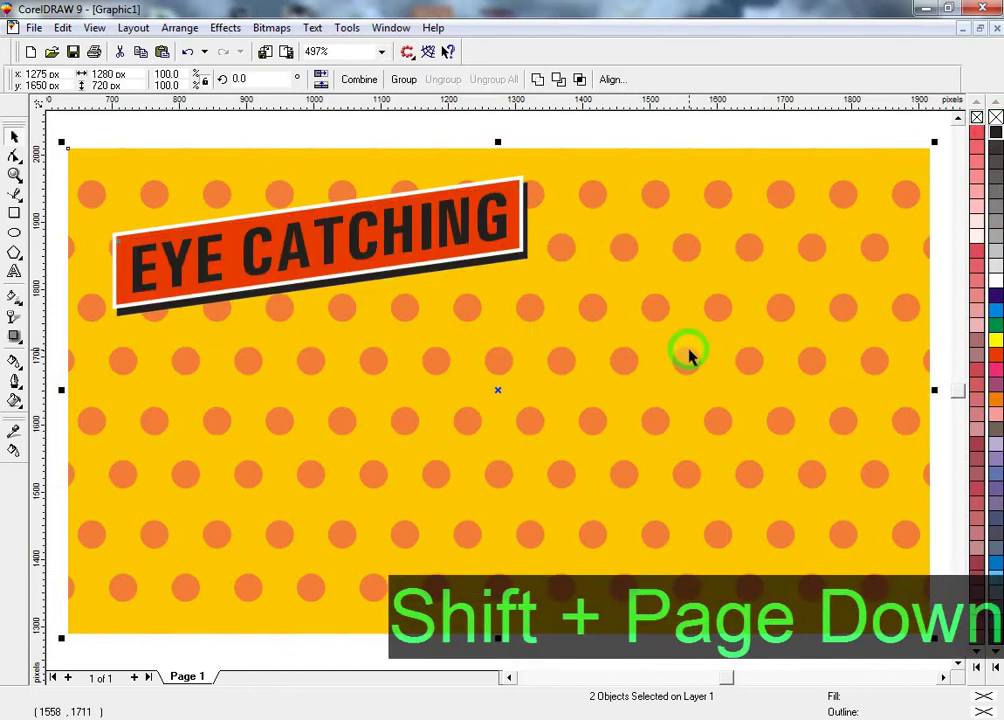
{"action": "left_click", "coordinate": [586, 140]}
Fill the "EYE CATCHING" text with white.
{"action": "left_click", "coordinate": [490, 225]}
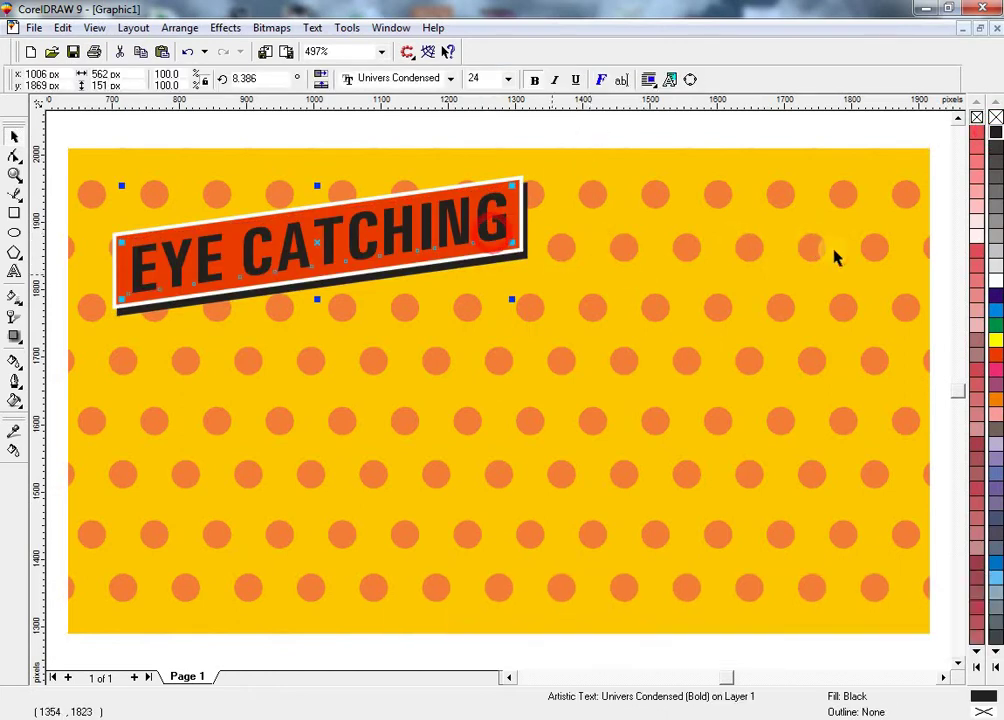
{"action": "left_click", "coordinate": [994, 285]}
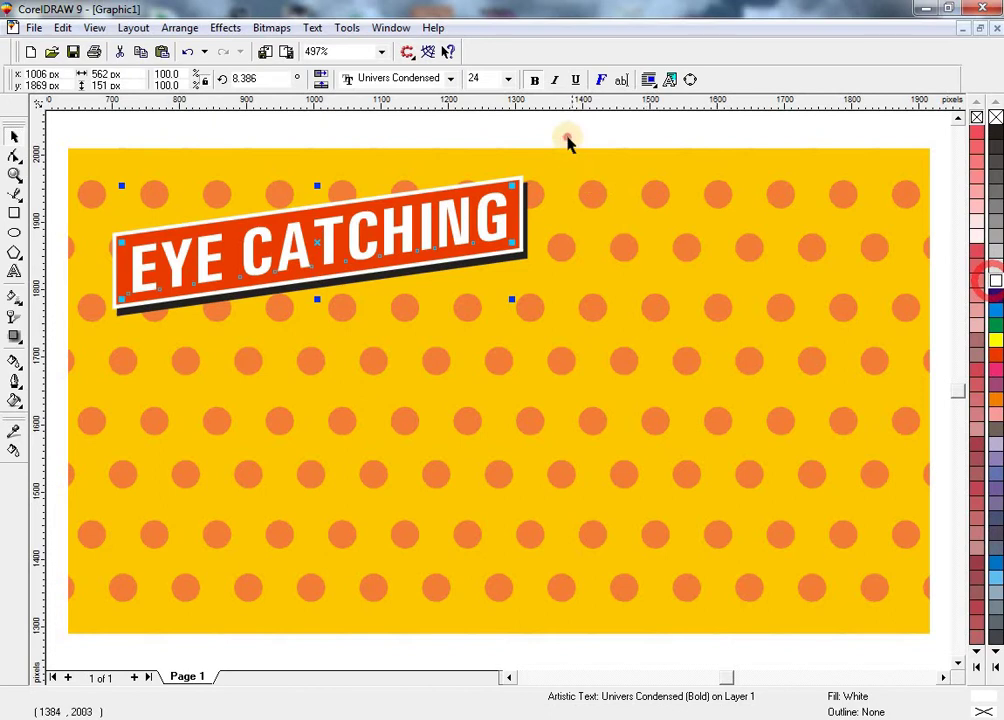
{"action": "left_click", "coordinate": [567, 143]}
Duplicate the red banner about 125 px straight down, just below the original.
{"action": "key", "text": "F3"}
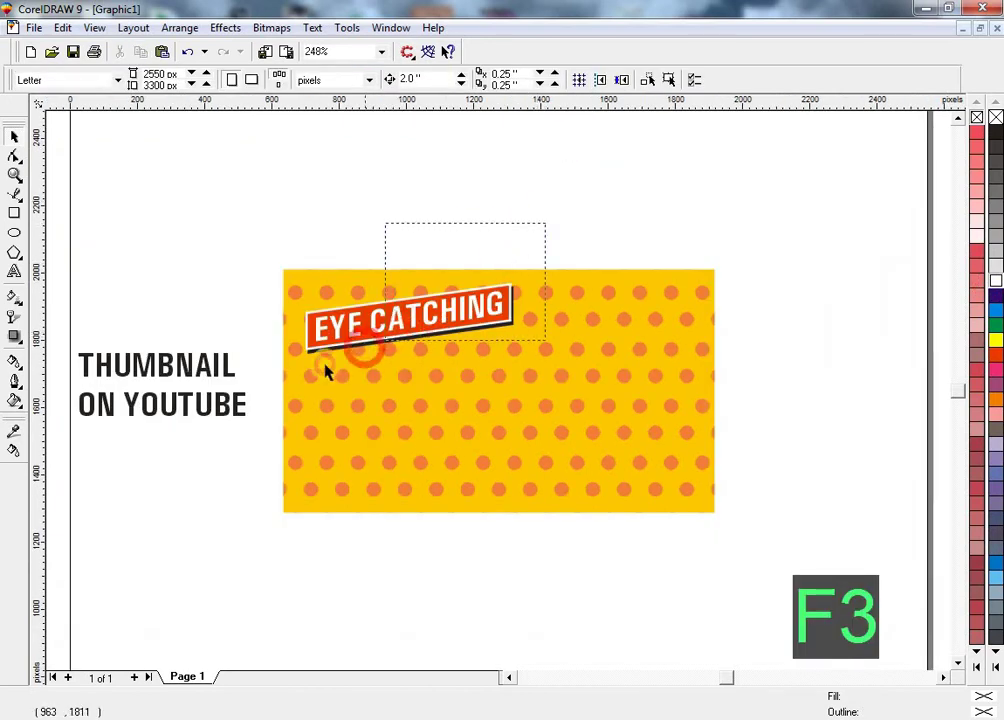
{"action": "left_click", "coordinate": [409, 342]}
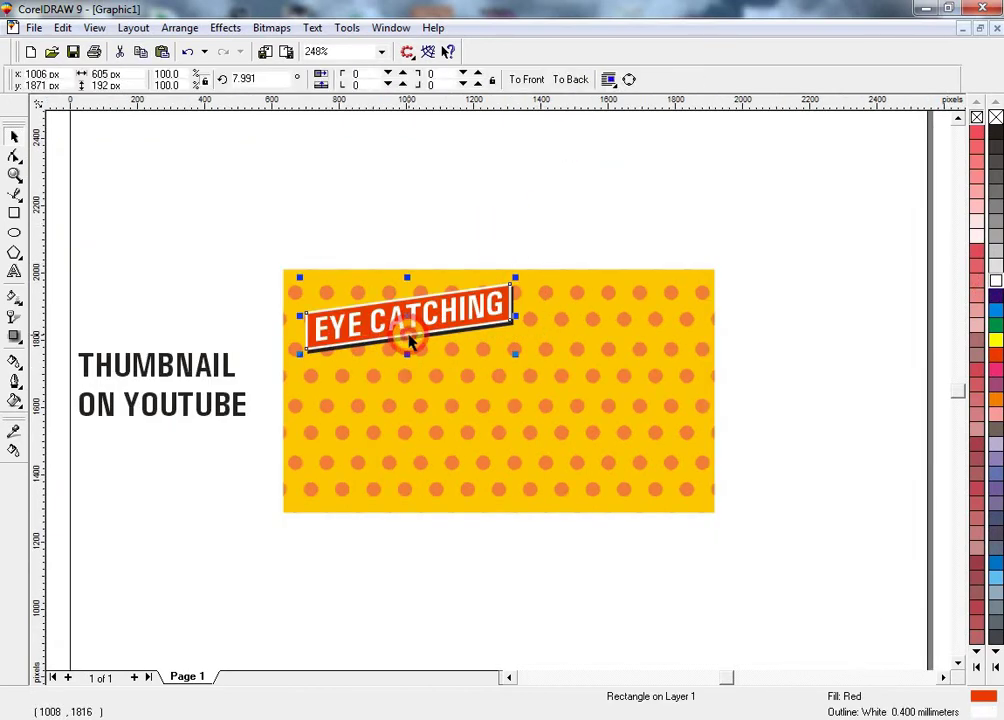
{"action": "left_click_drag", "start_coordinate": [409, 342], "coordinate": [410, 377]}
{"action": "right_click", "coordinate": [410, 377]}
Convert the lower red banner to curves and shorten it along its slant to about 483 px wide.
{"action": "left_click", "coordinate": [14, 155]}
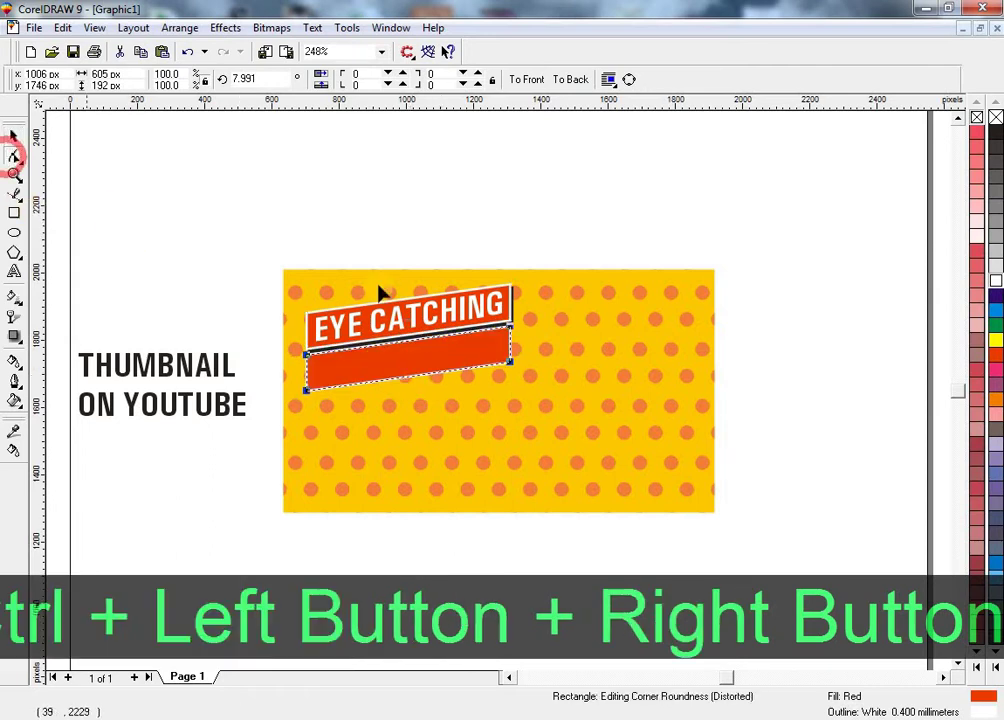
{"action": "left_click", "coordinate": [533, 380]}
{"action": "left_click", "coordinate": [499, 348]}
{"action": "left_click", "coordinate": [438, 361]}
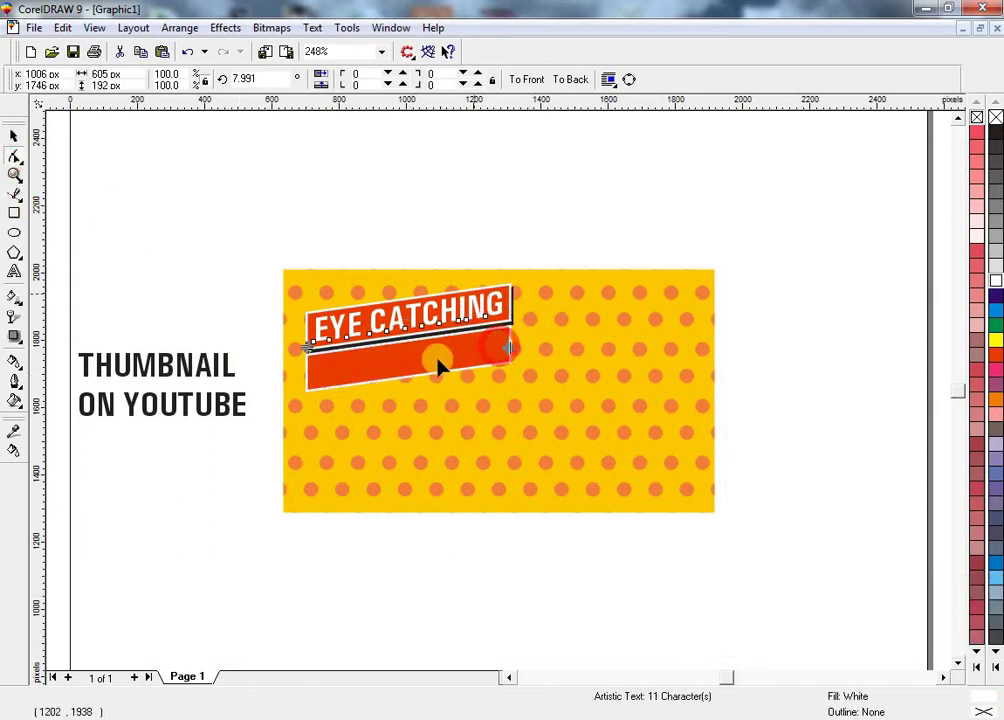
{"action": "left_click", "coordinate": [440, 366]}
{"action": "key", "text": "ctrl+q"}
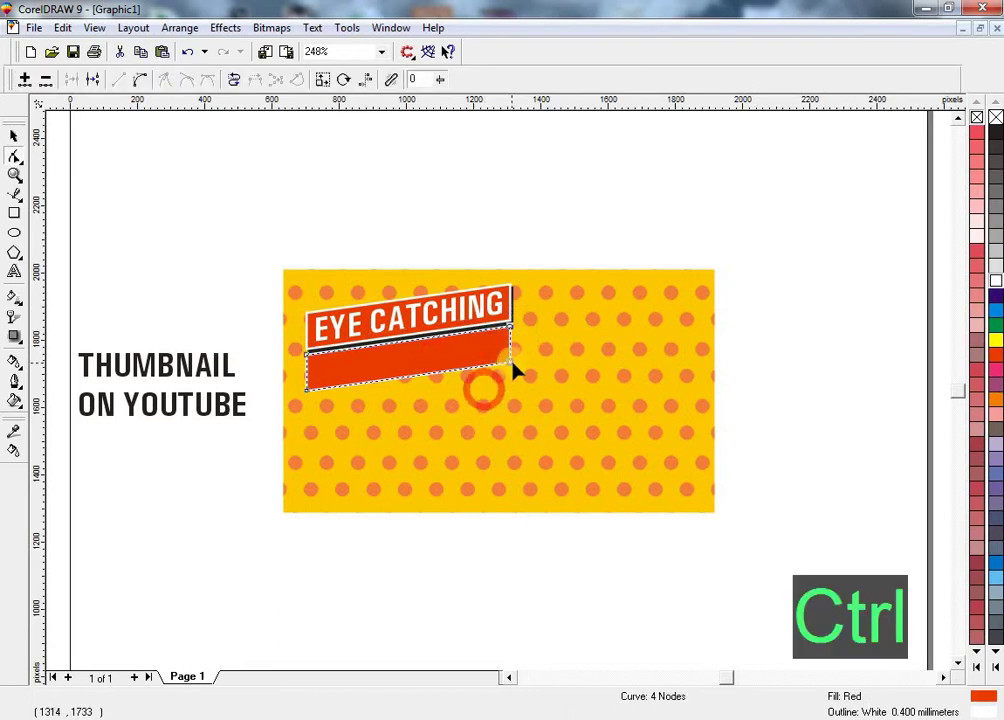
{"action": "left_click_drag", "start_coordinate": [511, 369], "coordinate": [460, 363]}
{"action": "key", "text": "space"}
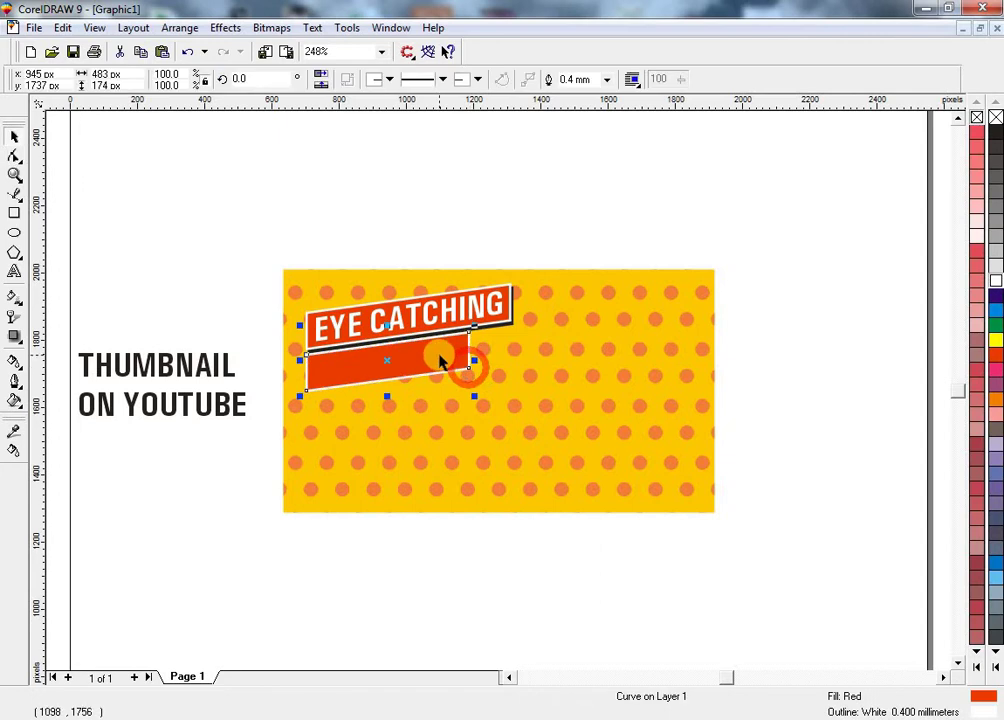
Shift the shortened banner right under the first one and place the "THUMBNAIL" text over it, in front of everything.
{"action": "left_click_drag", "start_coordinate": [215, 370], "coordinate": [455, 361]}
{"action": "key", "text": "F2"}
{"action": "left_click_drag", "start_coordinate": [235, 291], "coordinate": [583, 430]}
{"action": "key", "text": "shift+Page_Up"}
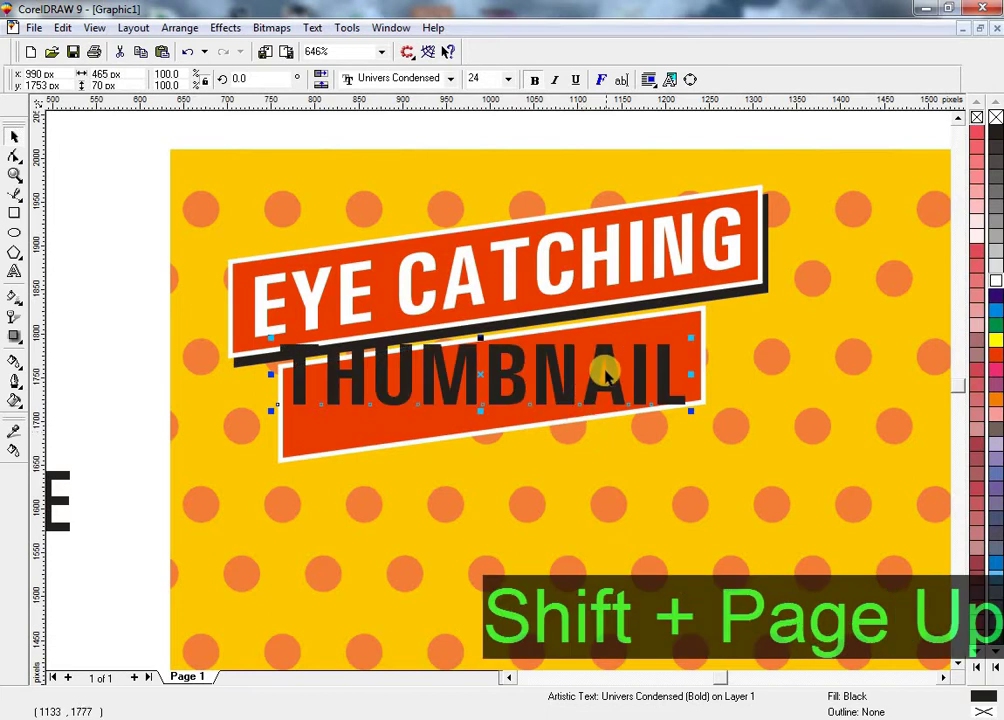
Skew the "THUMBNAIL" text upward to match its banner's slant and fill it with white.
{"action": "left_click", "coordinate": [603, 368]}
{"action": "mouse_move", "coordinate": [688, 380]}
{"action": "left_mouse_down"}
{"action": "mouse_move", "coordinate": [681, 338]}
{"action": "mouse_move", "coordinate": [668, 362]}
{"action": "mouse_move", "coordinate": [681, 385]}
{"action": "mouse_move", "coordinate": [697, 388]}
{"action": "mouse_move", "coordinate": [704, 374]}
{"action": "mouse_move", "coordinate": [673, 368]}
{"action": "left_mouse_up"}
{"action": "left_click", "coordinate": [997, 283]}
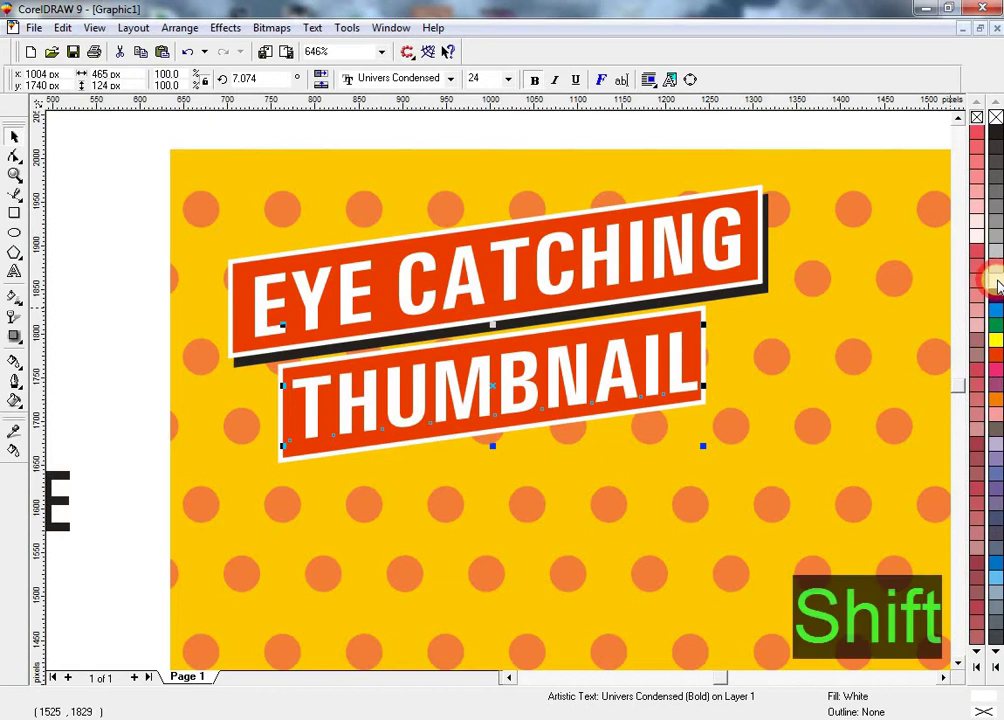
Narrow the "THUMBNAIL" text to about 459 px wide and nudge it with its banner up against the first banner's shadow.
{"action": "key", "text": "shift+Page_Up"}
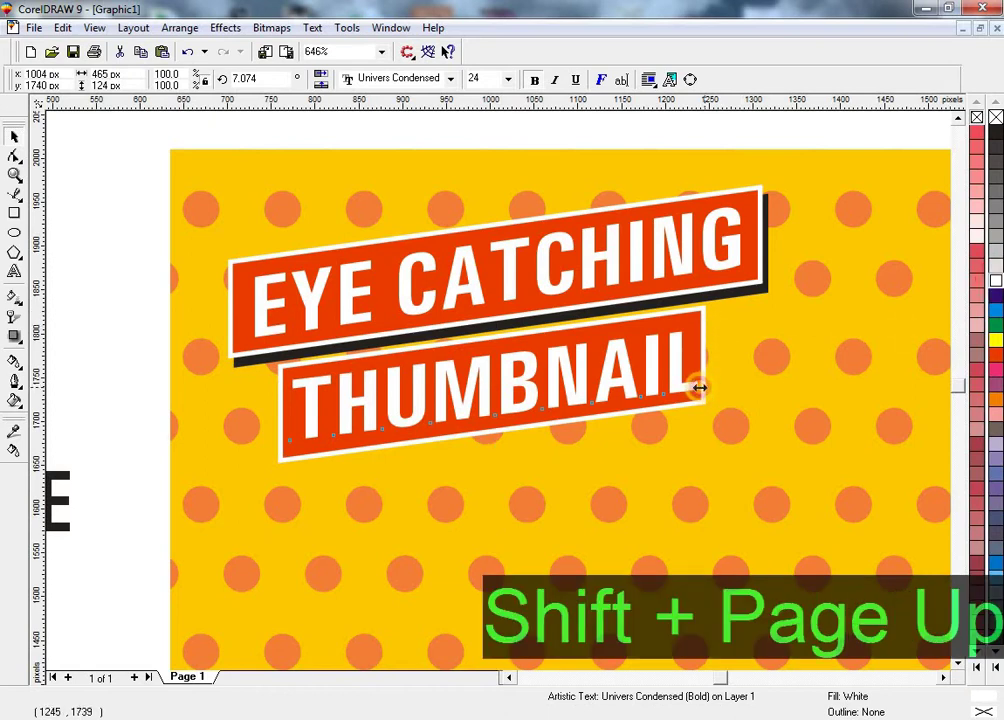
{"action": "left_click_drag", "start_coordinate": [700, 387], "coordinate": [694, 387]}
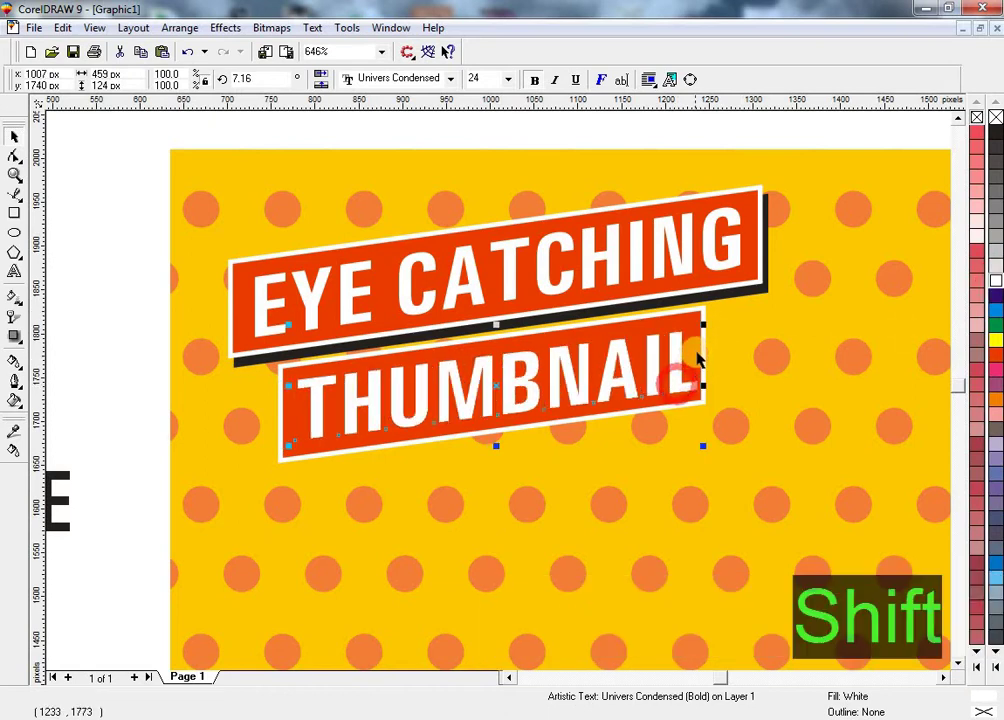
{"action": "left_click", "coordinate": [697, 352]}
{"action": "left_click", "coordinate": [671, 353], "text": "shift"}
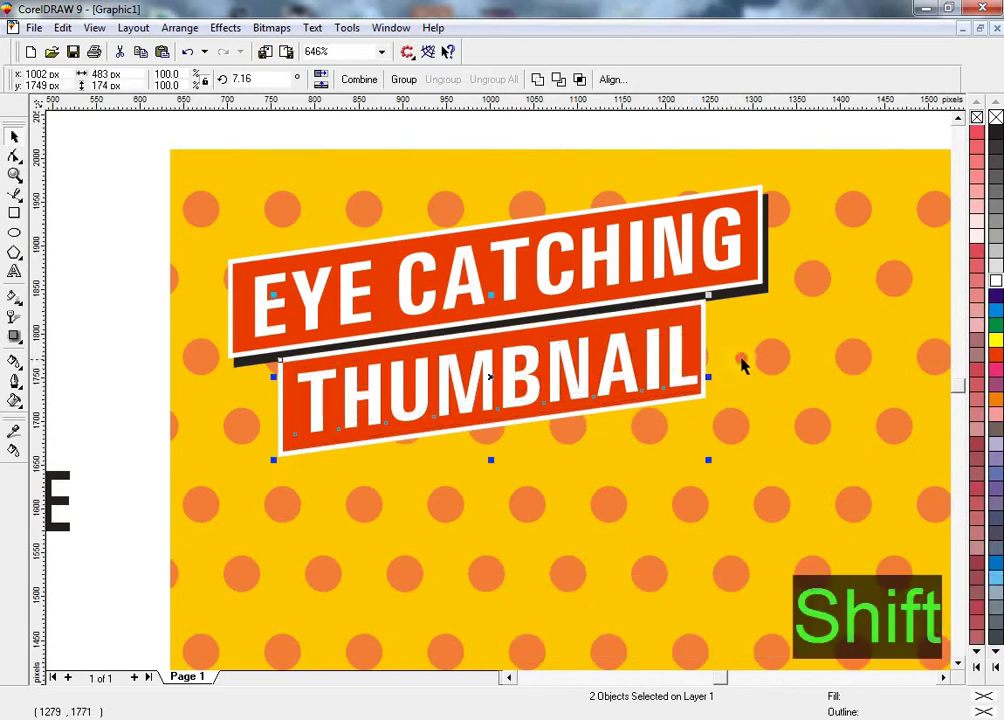
Send the "THUMBNAIL" text and banner behind the first banner, keeping the dotted background at the very back.
{"action": "left_click", "coordinate": [740, 355], "text": "shift"}
{"action": "key", "text": "shift+Page_Down"}
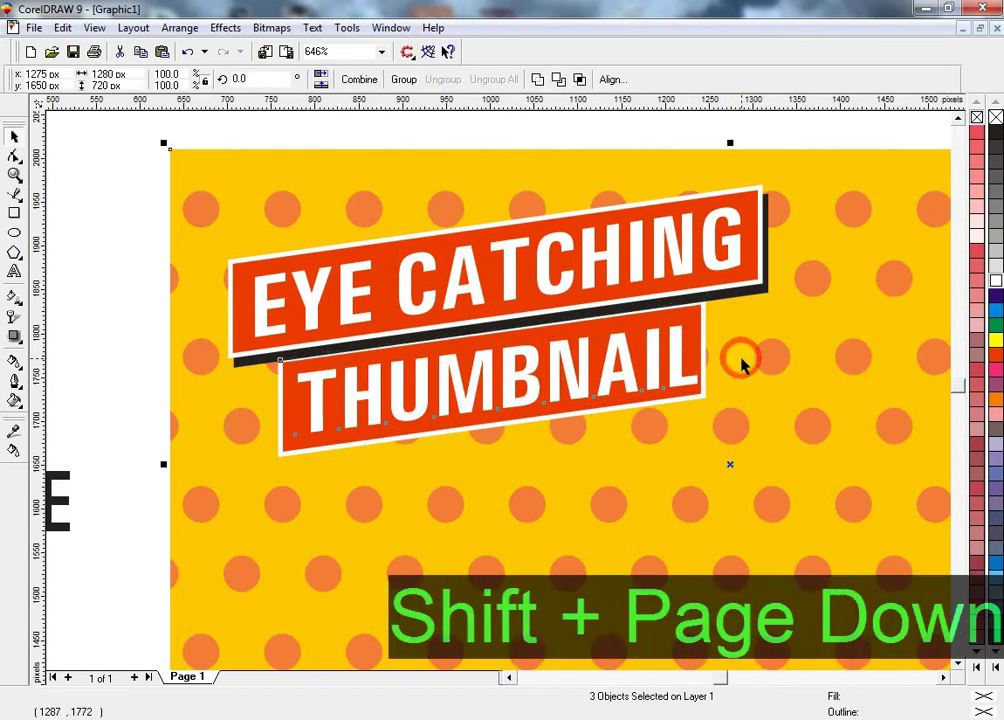
{"action": "left_click", "coordinate": [670, 125]}
Add a black copy of the "THUMBNAIL" banner, offset about 5 px right and 9 px down, behind it but above the dotted background.
{"action": "left_click", "coordinate": [656, 396]}
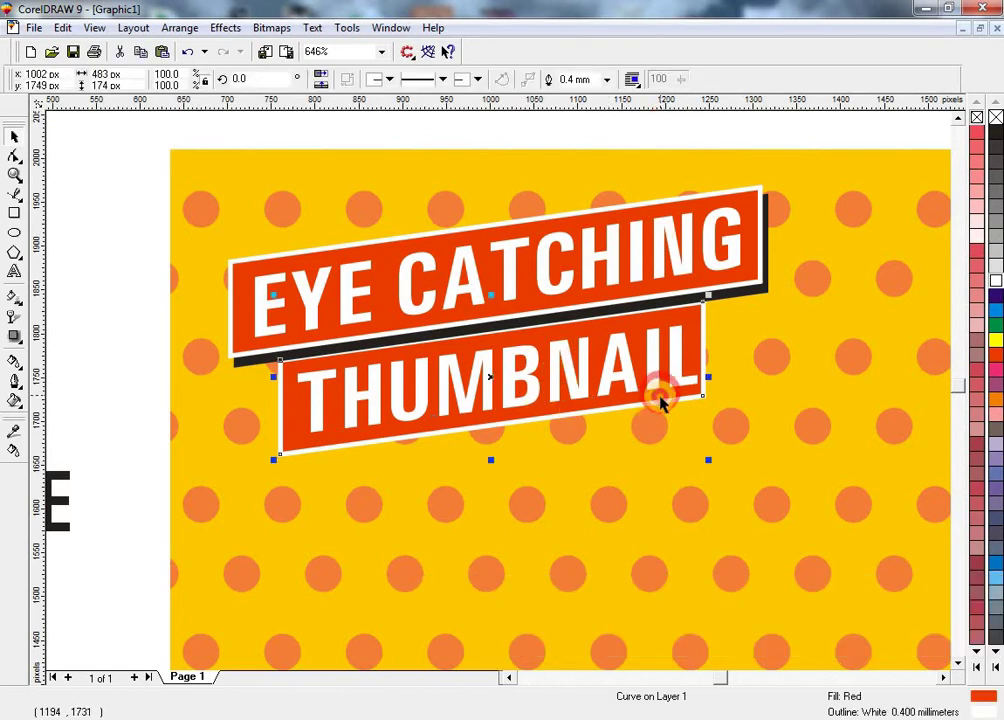
{"action": "left_click_drag", "start_coordinate": [660, 400], "coordinate": [665, 406]}
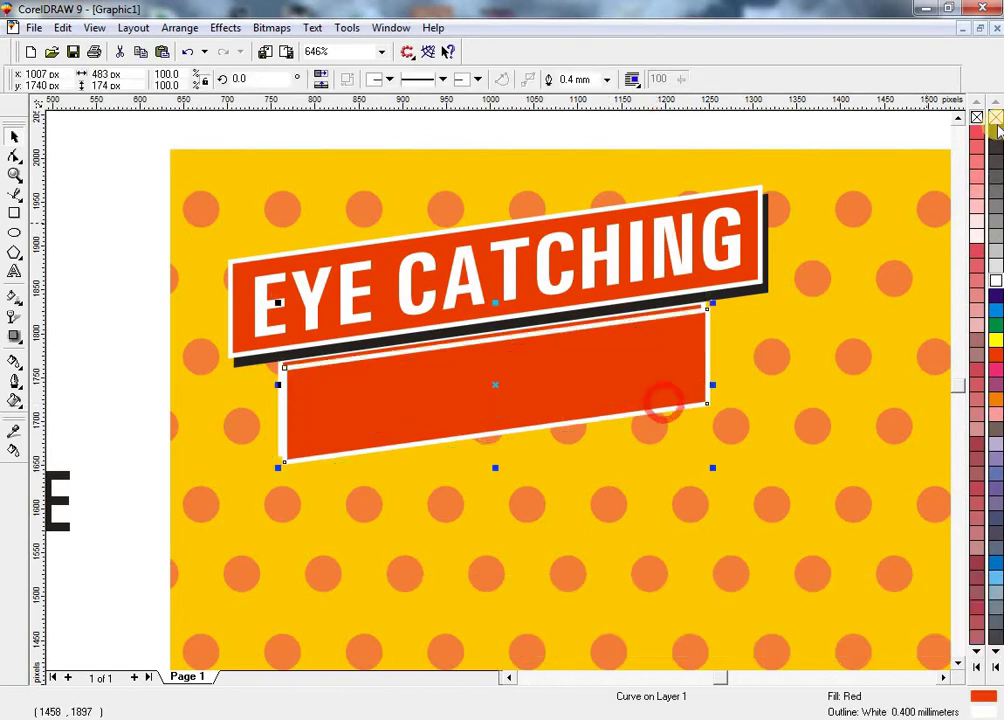
{"action": "left_click", "coordinate": [996, 122]}
{"action": "left_click", "coordinate": [782, 385], "text": "shift"}
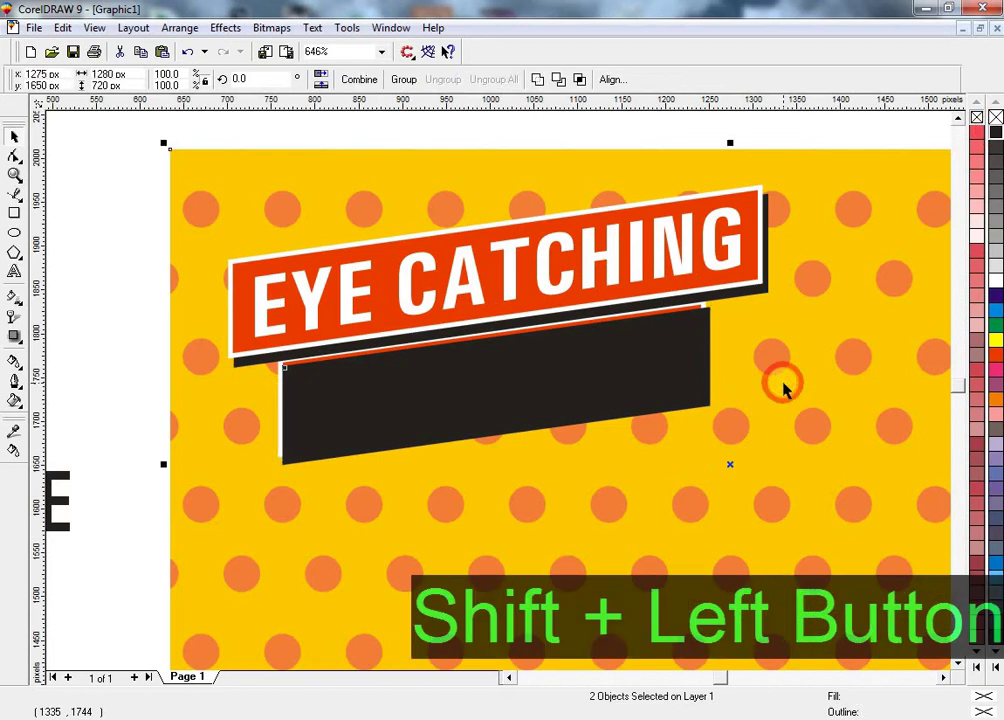
{"action": "key", "text": "shift+Page_Down"}
Move the "ON YOUTUBE" text below the "THUMBNAIL" banner, centred at about x 990, y 1598 px.
{"action": "key", "text": "F3"}
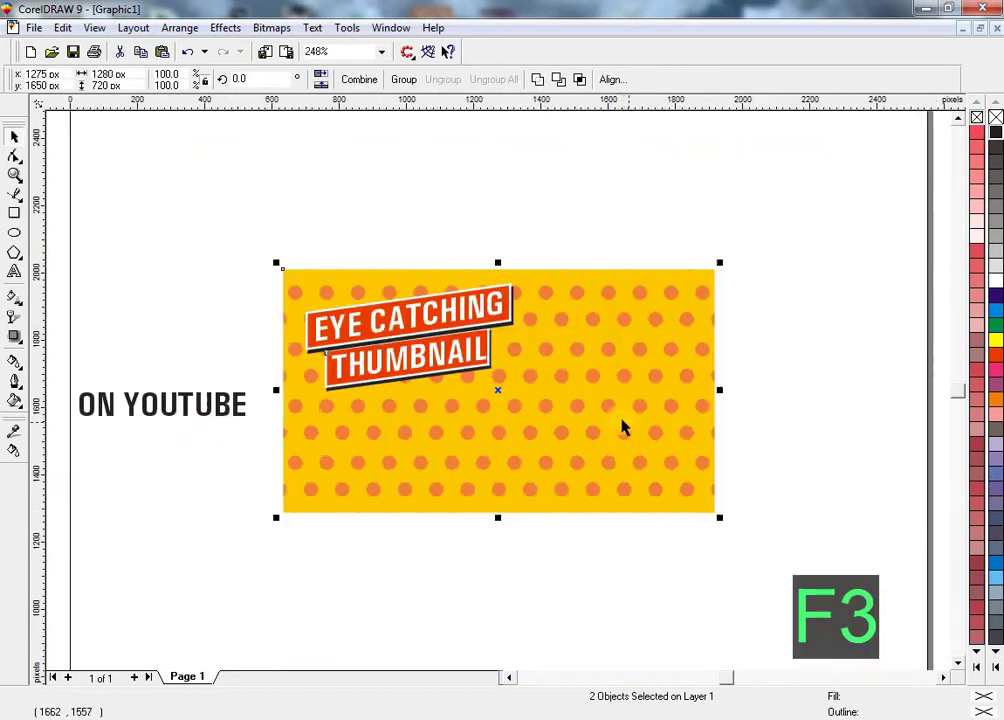
{"action": "left_click", "coordinate": [328, 590]}
{"action": "left_click_drag", "start_coordinate": [228, 400], "coordinate": [470, 401]}
{"action": "key", "text": "F2"}
{"action": "left_click_drag", "start_coordinate": [548, 331], "coordinate": [258, 510]}
{"action": "left_click", "coordinate": [13, 136]}
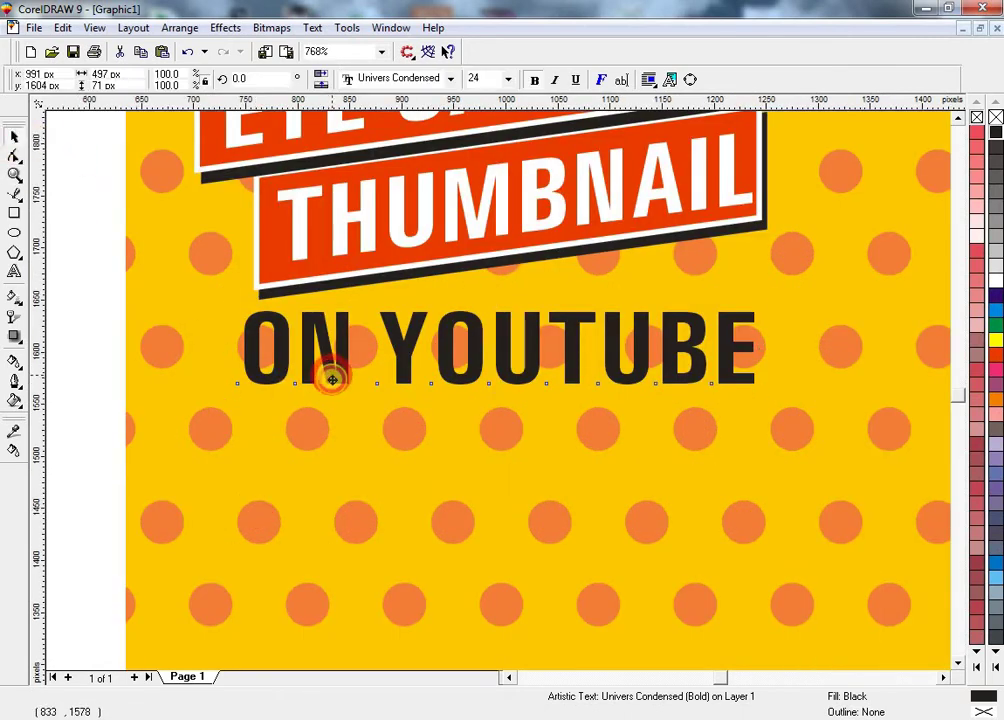
{"action": "left_click_drag", "start_coordinate": [266, 376], "coordinate": [332, 388]}
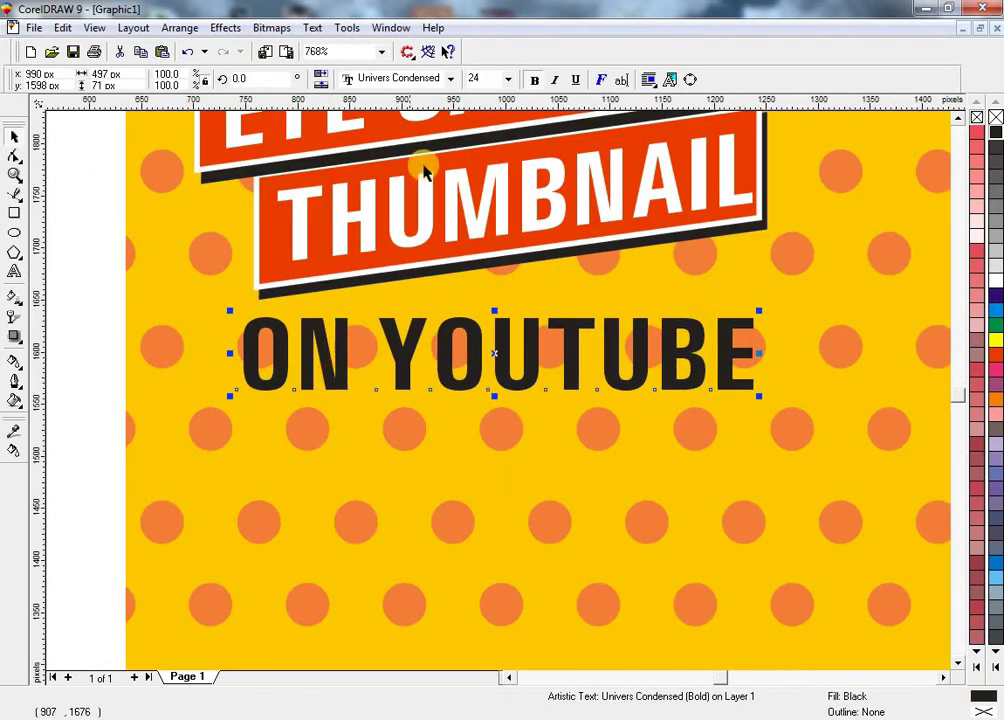
Duplicate the "EYE CATCHING" banner and its shadow straight down onto "ON YOUTUBE" and send the copies behind the text, above the background.
{"action": "left_click", "coordinate": [470, 147]}
{"action": "key", "text": "F3"}
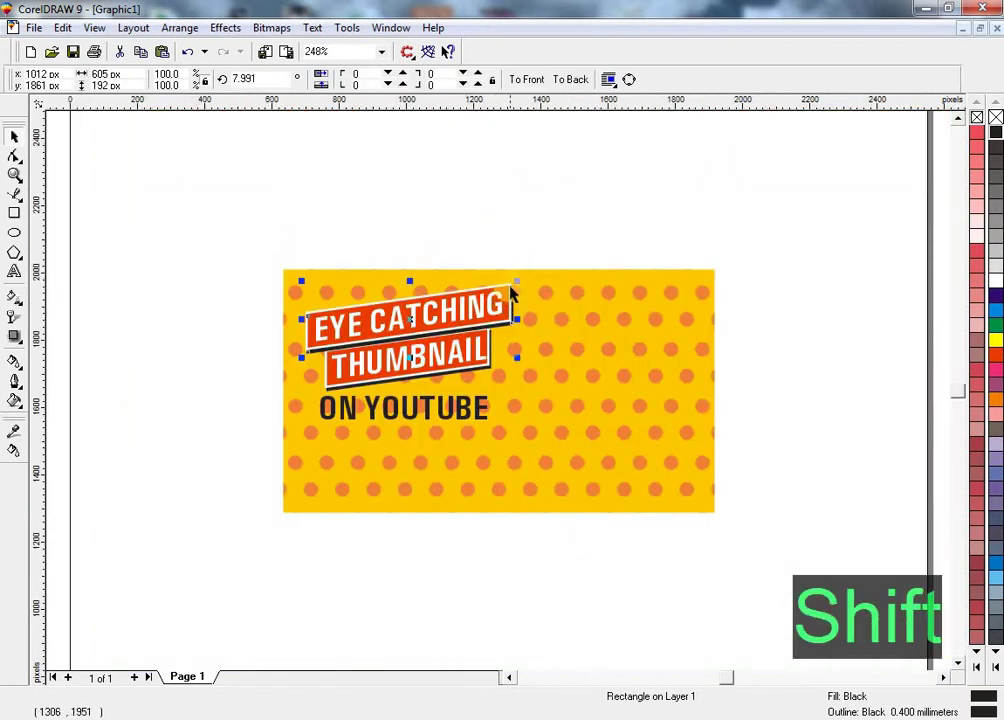
{"action": "left_click", "coordinate": [509, 289], "text": "shift"}
{"action": "left_click_drag", "start_coordinate": [505, 288], "coordinate": [507, 372]}
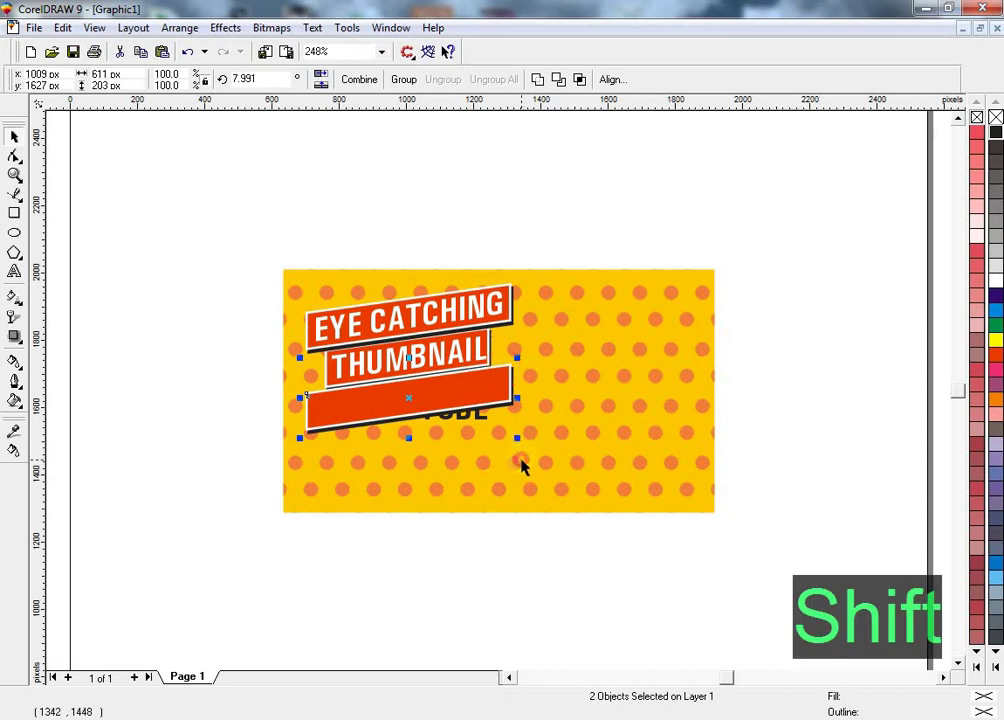
{"action": "left_click", "coordinate": [522, 462], "text": "shift"}
{"action": "key", "text": "shift+F2"}
{"action": "key", "text": "shift+Page_Down"}
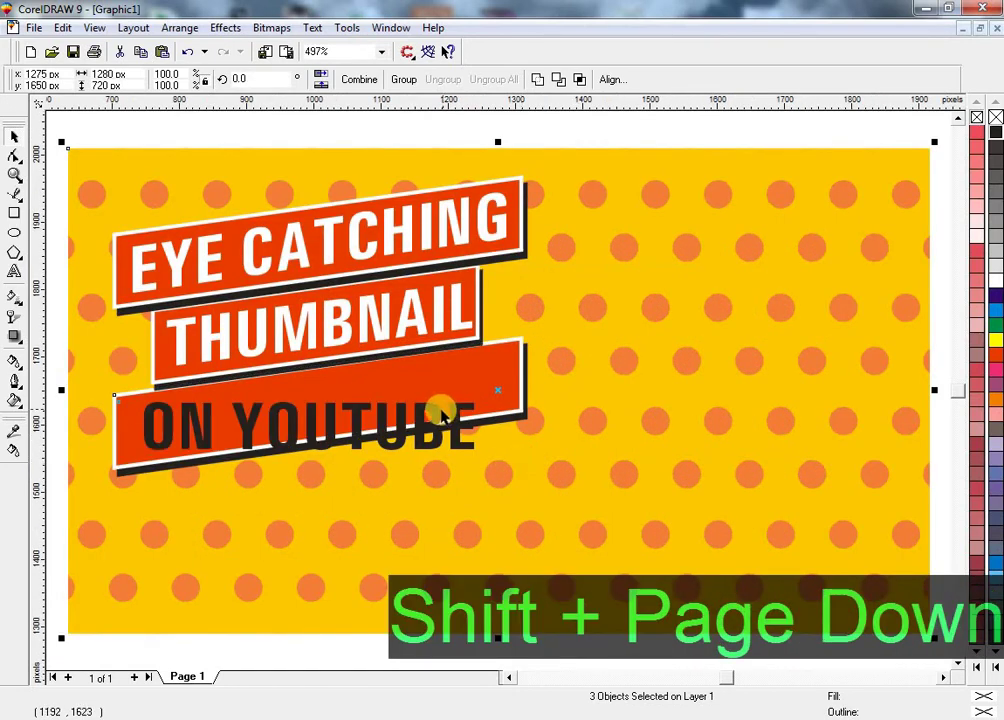
Skew and nudge the "ON YOUTUBE" text to fit its slanted banner, and fill it with white.
{"action": "left_click", "coordinate": [441, 413]}
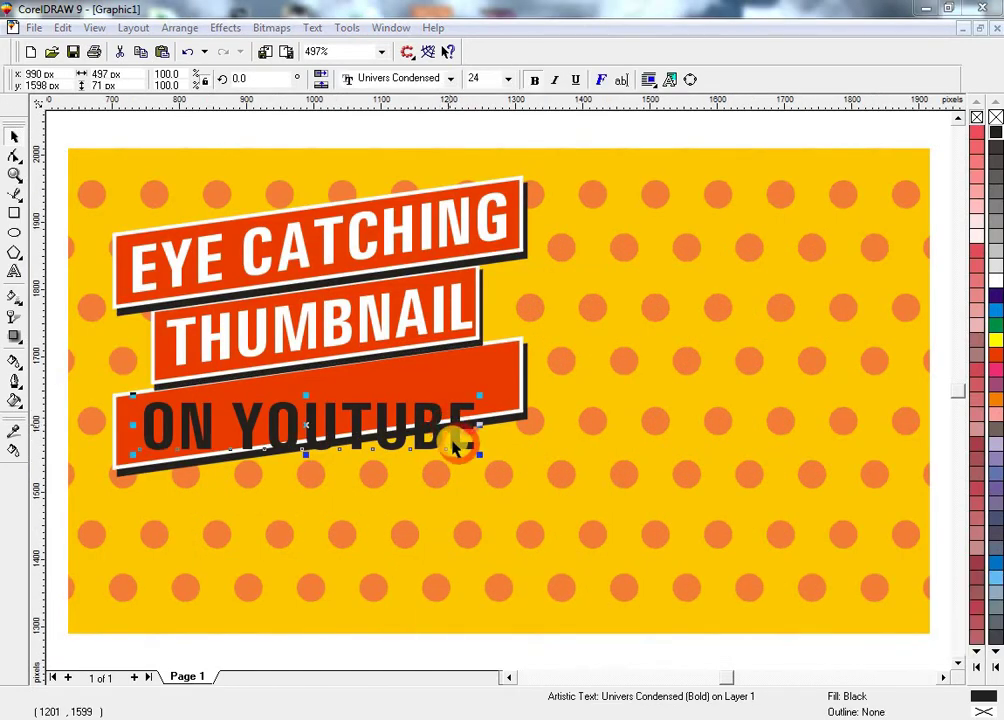
{"action": "left_click", "coordinate": [455, 444]}
{"action": "left_click_drag", "start_coordinate": [478, 413], "coordinate": [468, 377]}
{"action": "left_click", "coordinate": [997, 282]}
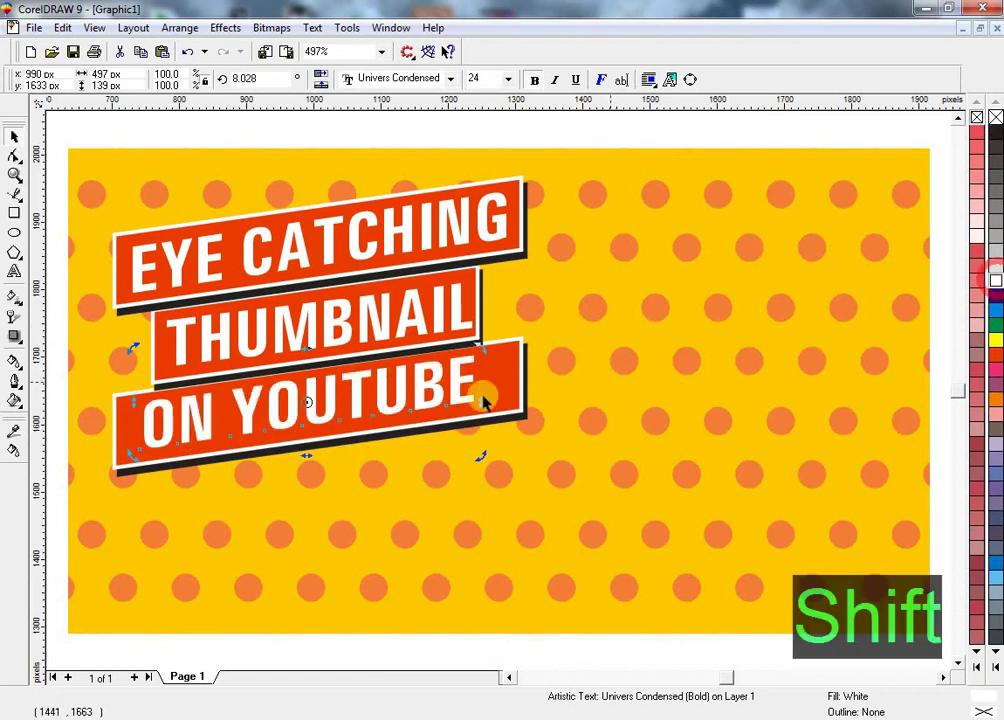
{"action": "left_click", "coordinate": [460, 382]}
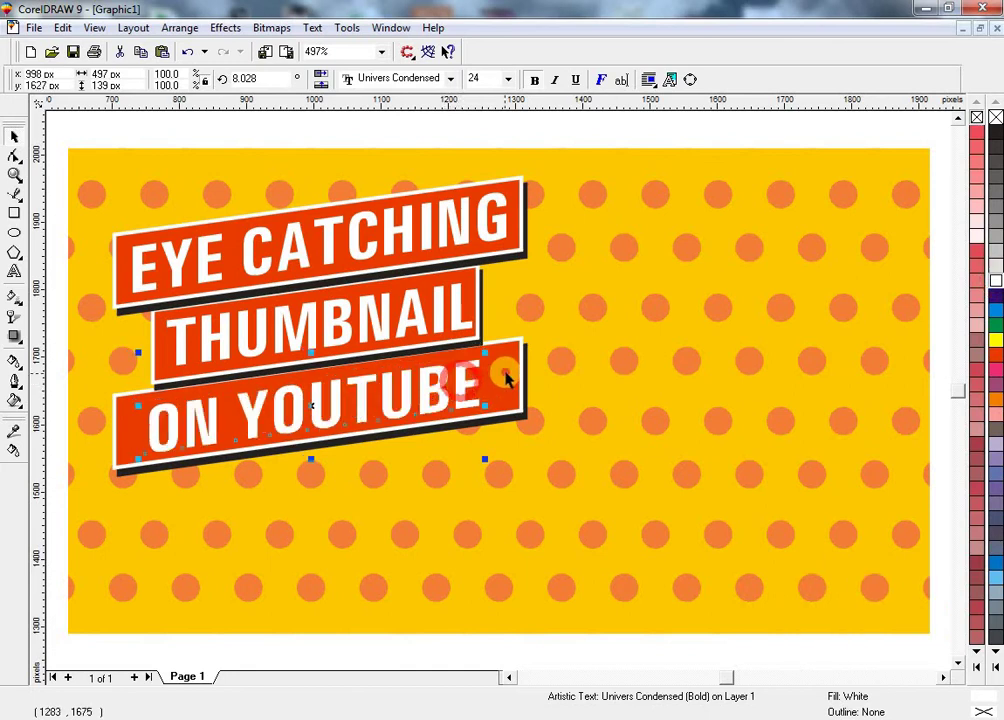
{"action": "left_click", "coordinate": [509, 381]}
Enlarge the three title banners with their texts and shadows together, and group them.
{"action": "key", "text": "F3"}
{"action": "left_click_drag", "start_coordinate": [576, 198], "coordinate": [238, 452]}
{"action": "left_click_drag", "start_coordinate": [519, 437], "coordinate": [574, 477]}
{"action": "key", "text": "ctrl+g"}
{"action": "left_click", "coordinate": [625, 462], "text": "shift"}
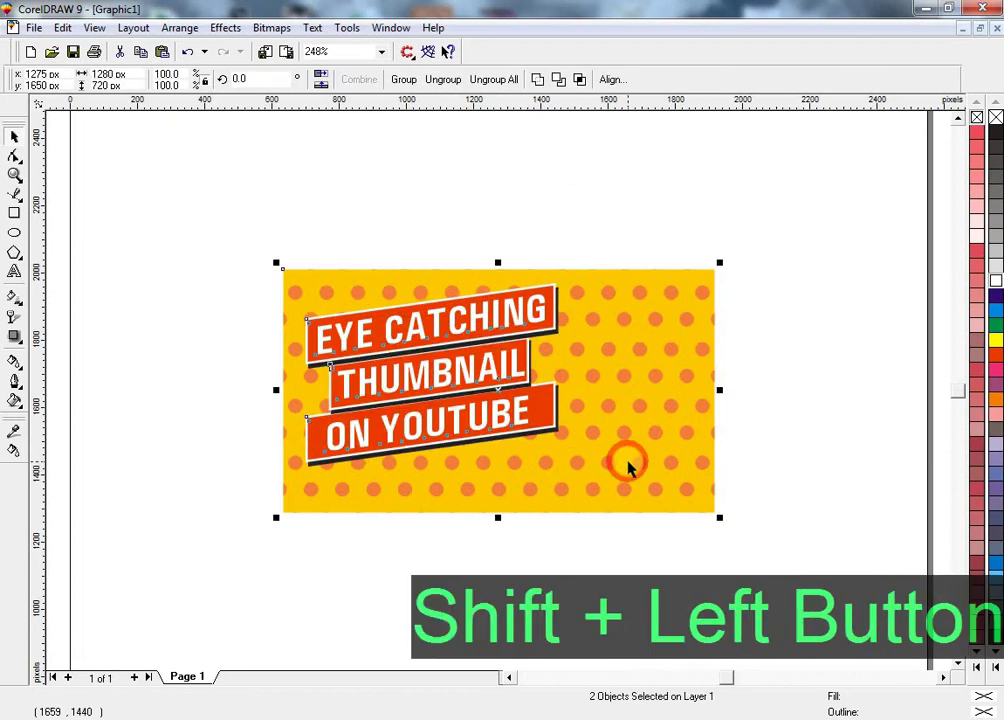
{"action": "key", "text": "shift+F2"}
{"action": "key", "text": "Escape"}
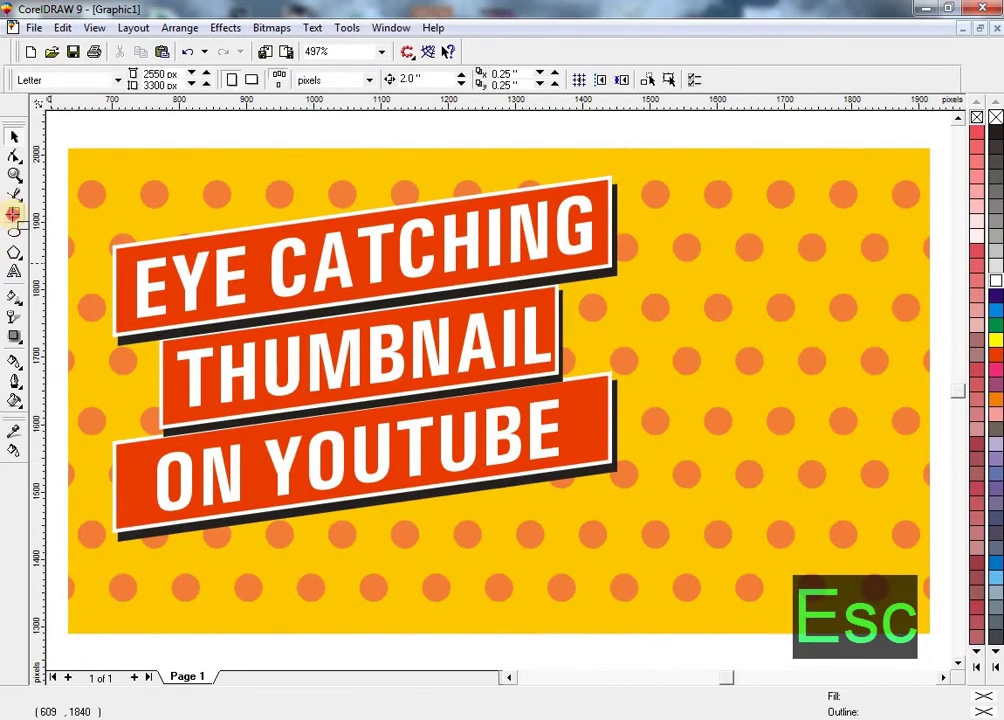
Draw a rectangle about 273 px wide beside the titles and set its height to 720 px.
{"action": "left_click", "coordinate": [15, 213]}
{"action": "left_click_drag", "start_coordinate": [638, 162], "coordinate": [827, 568]}
{"action": "left_click", "coordinate": [130, 86], "text": "shift"}
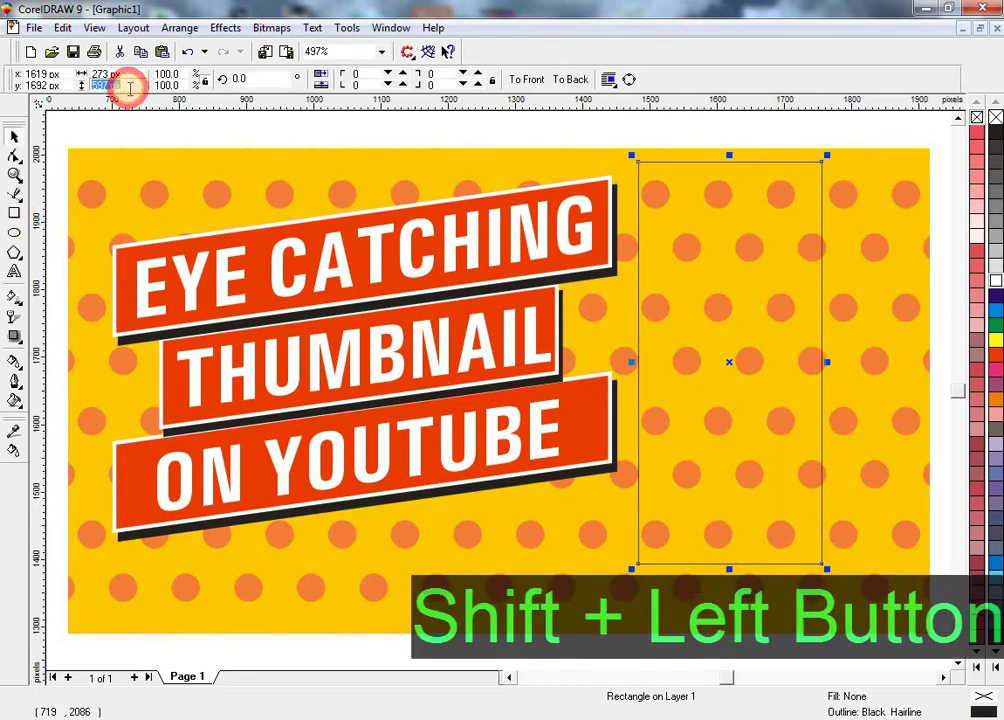
{"action": "type", "text": "720"}
{"action": "key", "text": "Return"}
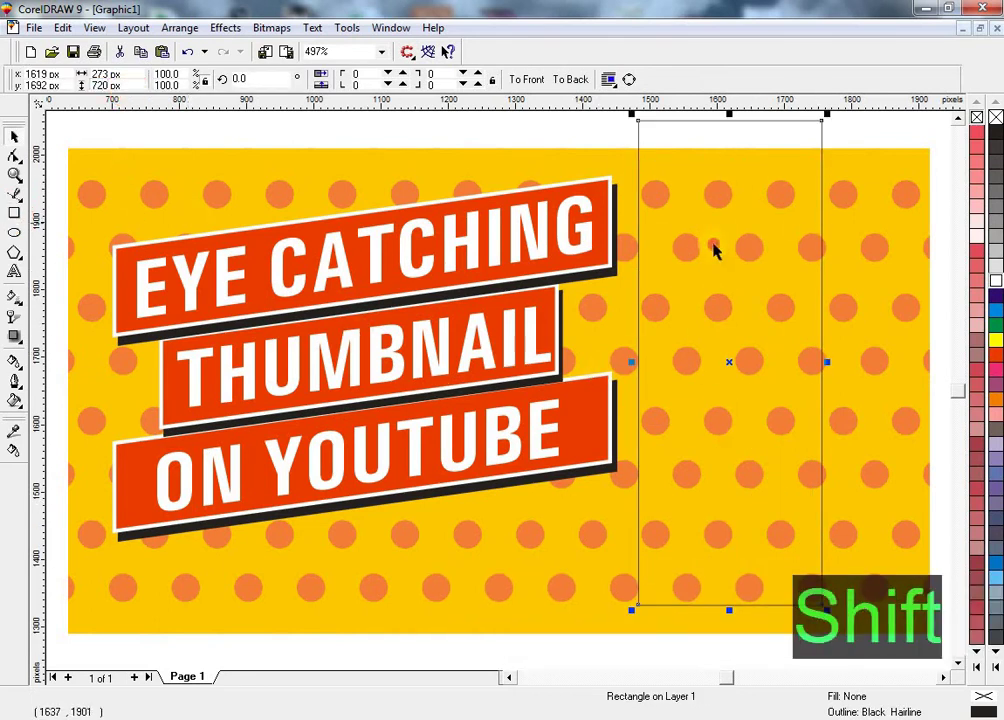
Align the rectangle to the background's top and right edges and extend it leftward to about 419 px wide.
{"action": "left_click", "coordinate": [713, 247], "text": "shift"}
{"action": "key", "text": "t"}
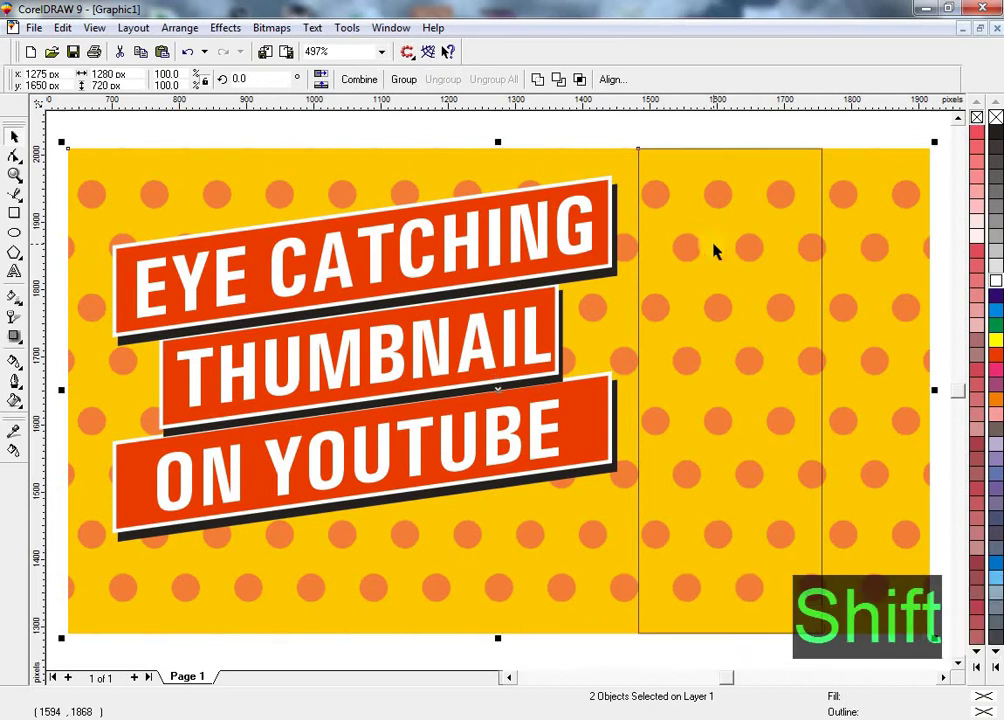
{"action": "key", "text": "r"}
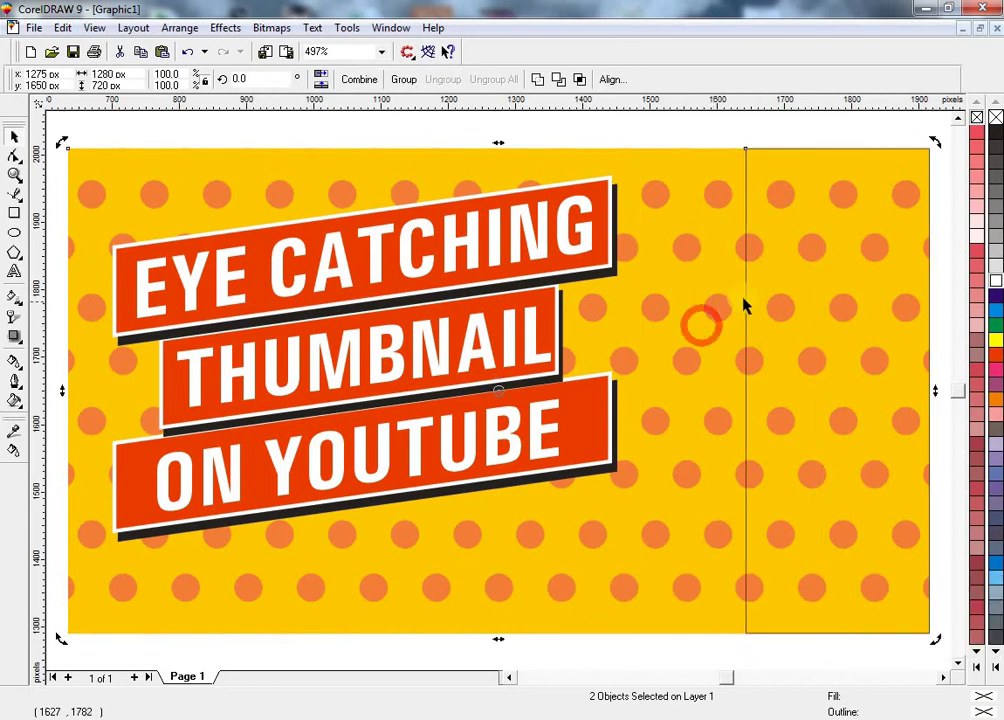
{"action": "key", "text": "Escape"}
{"action": "left_click", "coordinate": [743, 297]}
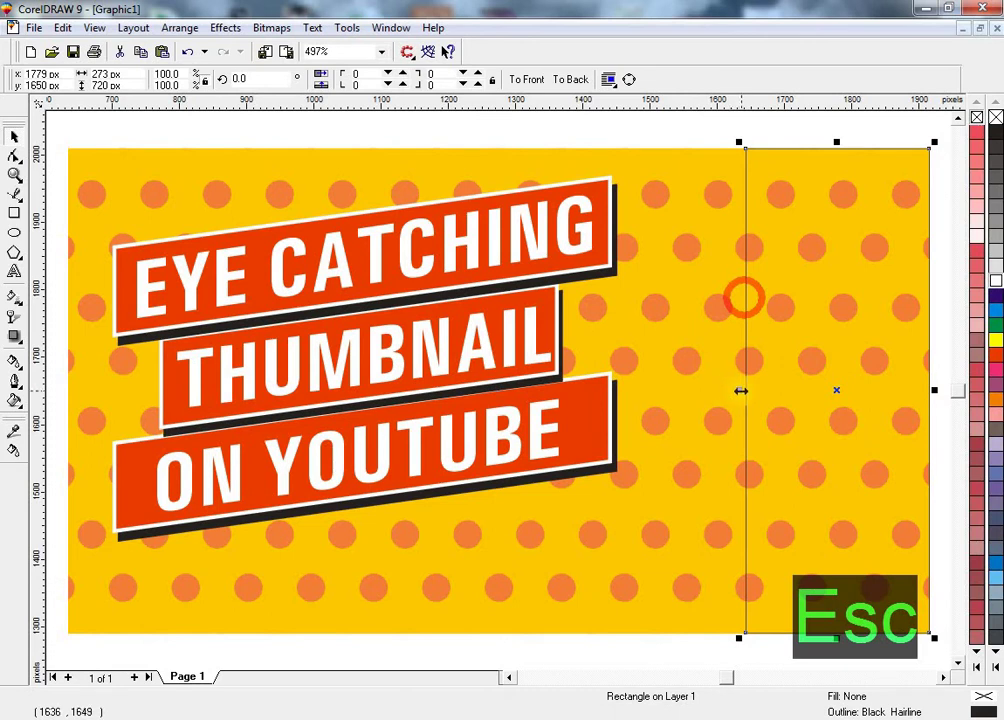
{"action": "left_click_drag", "start_coordinate": [741, 391], "coordinate": [641, 385]}
Convert the tall rectangle to curves and fill it with Dark Green.
{"action": "key", "text": "ctrl+q"}
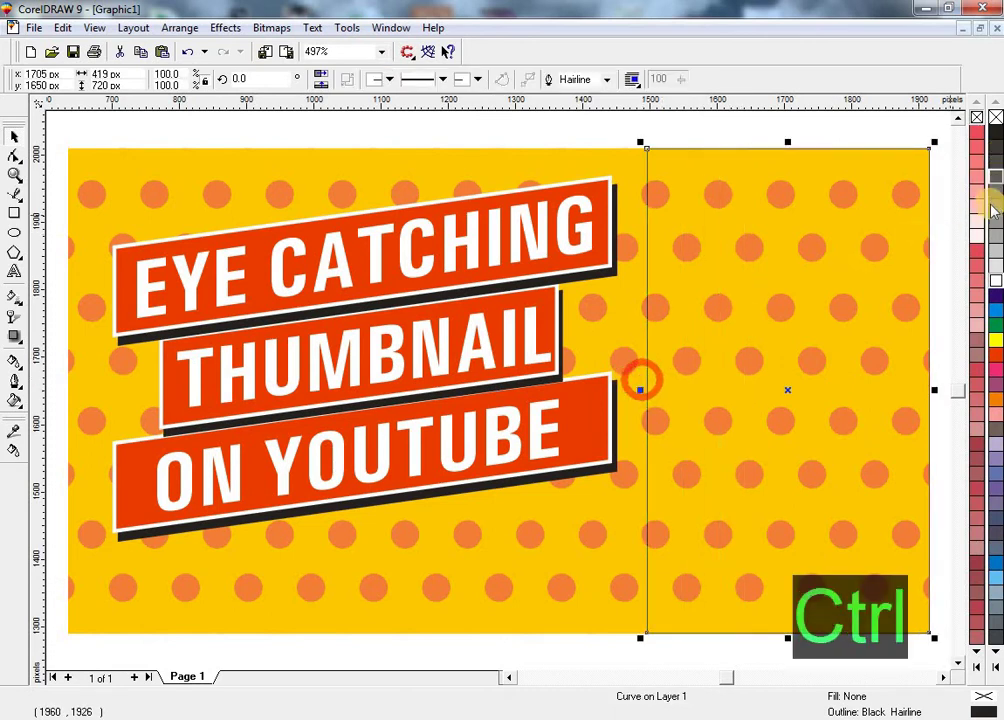
{"action": "left_click", "coordinate": [995, 637]}
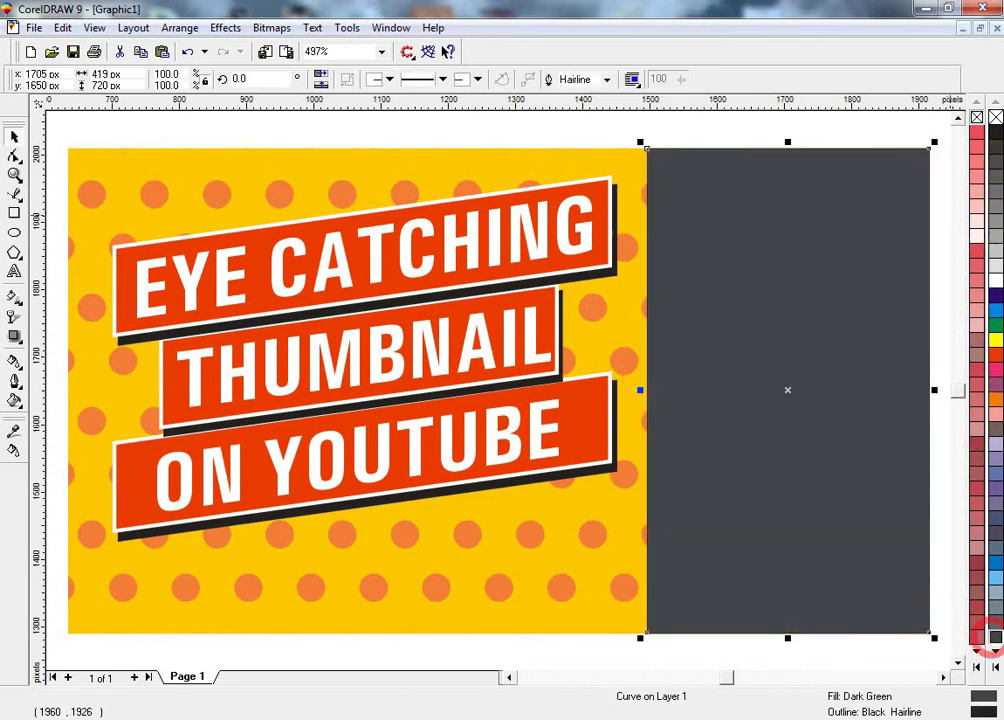
Remove the outline from the dark panel.
{"action": "right_click", "coordinate": [995, 120]}
{"action": "left_click", "coordinate": [672, 141]}
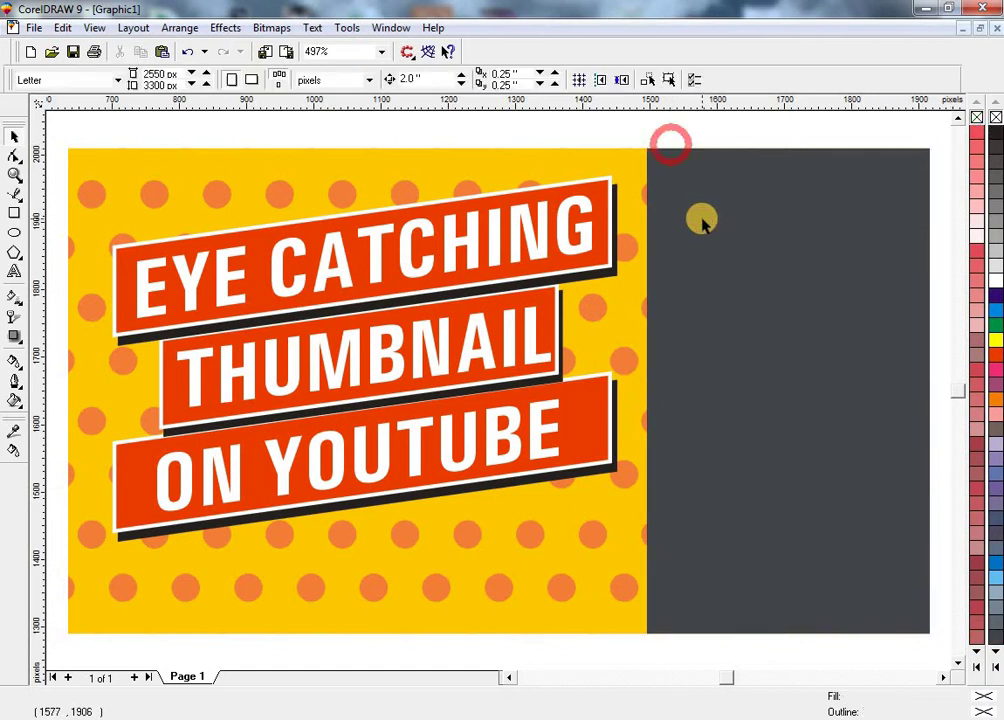
{"action": "key", "text": "F3"}
Convert the dark panel's left edge to a curve and bow it outward towards the titles.
{"action": "left_click", "coordinate": [857, 357]}
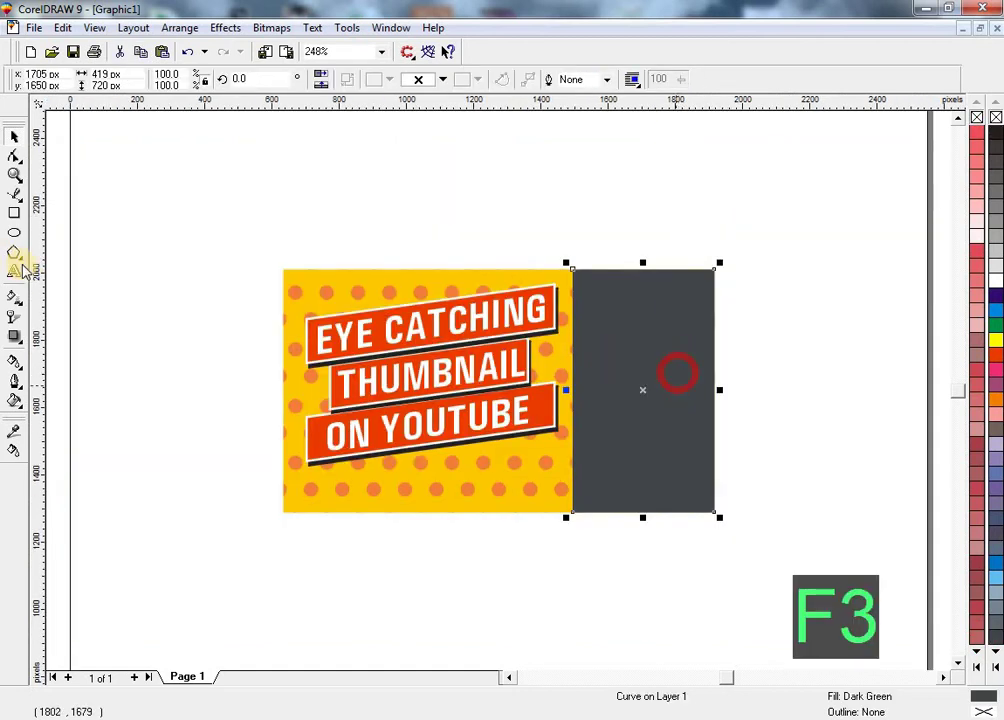
{"action": "left_click", "coordinate": [14, 155]}
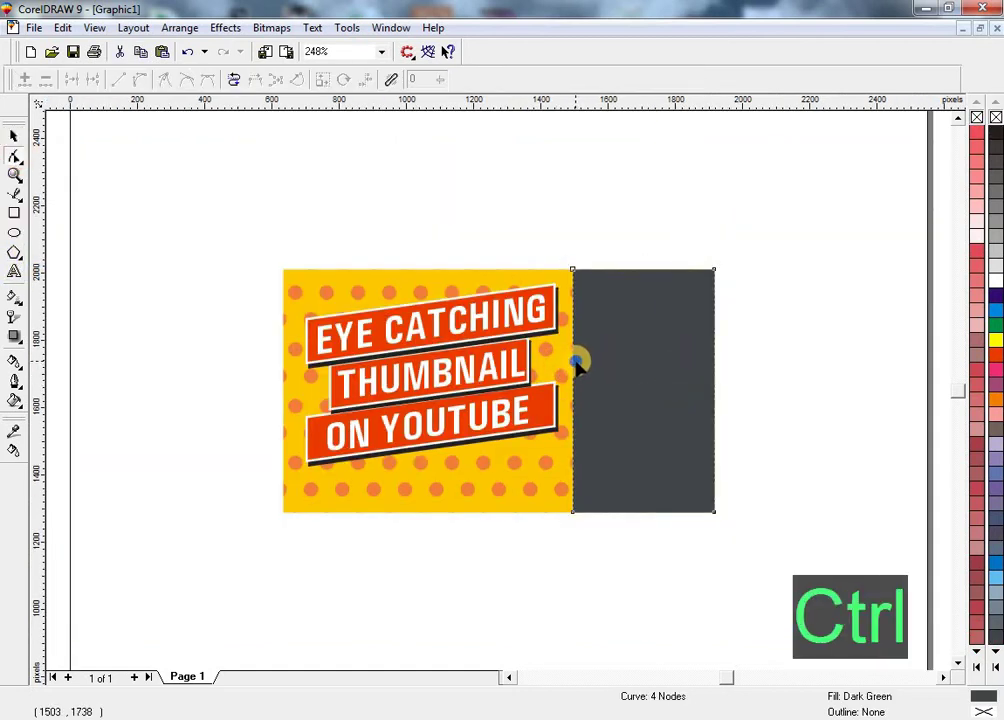
{"action": "right_click", "coordinate": [576, 360]}
{"action": "left_click", "coordinate": [572, 358]}
{"action": "right_click", "coordinate": [573, 358]}
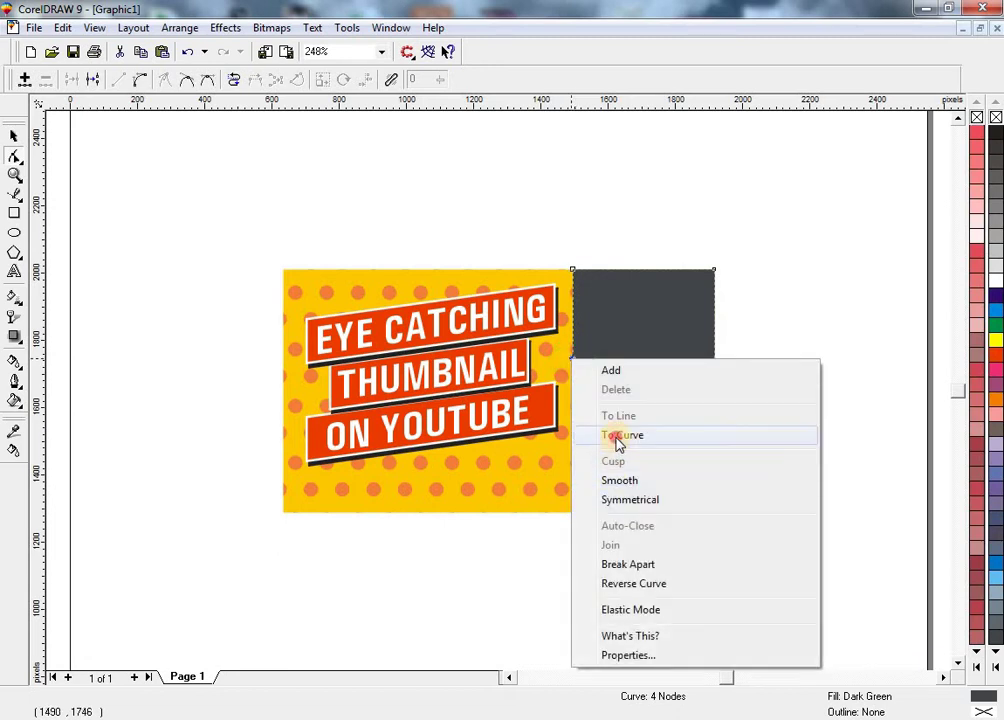
{"action": "left_click", "coordinate": [617, 437]}
{"action": "left_click_drag", "start_coordinate": [577, 401], "coordinate": [519, 401]}
Send the curved dark panel and the polka-dot background behind the title banners.
{"action": "key", "text": "space"}
{"action": "left_click", "coordinate": [479, 479], "text": "shift"}
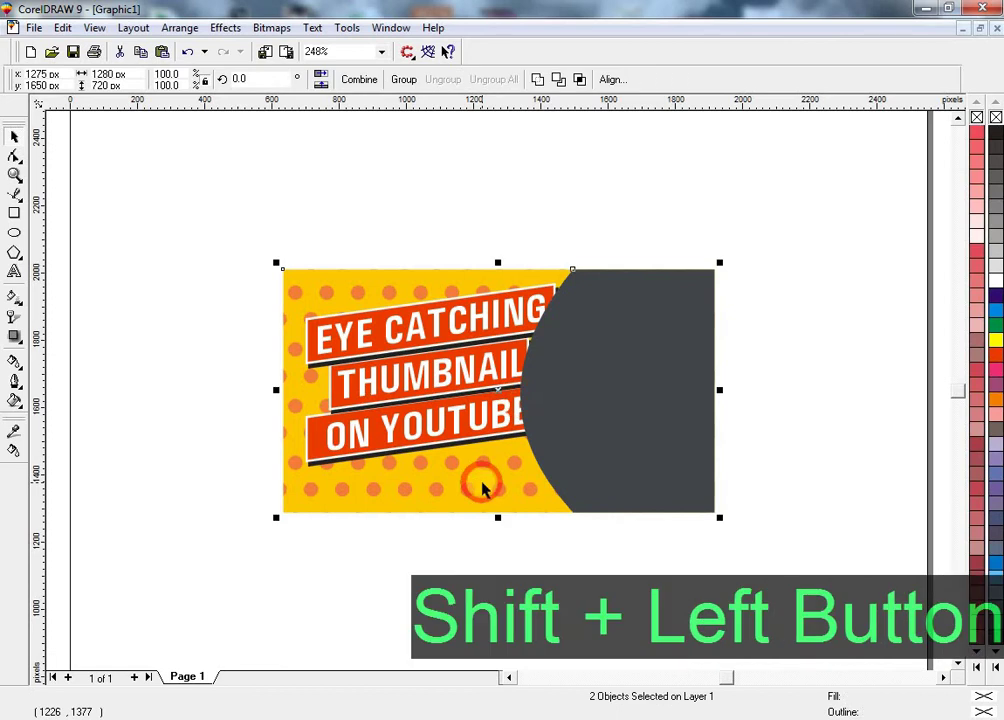
{"action": "key", "text": "shift+Page_Down"}
{"action": "left_click_drag", "start_coordinate": [788, 200], "coordinate": [197, 589]}
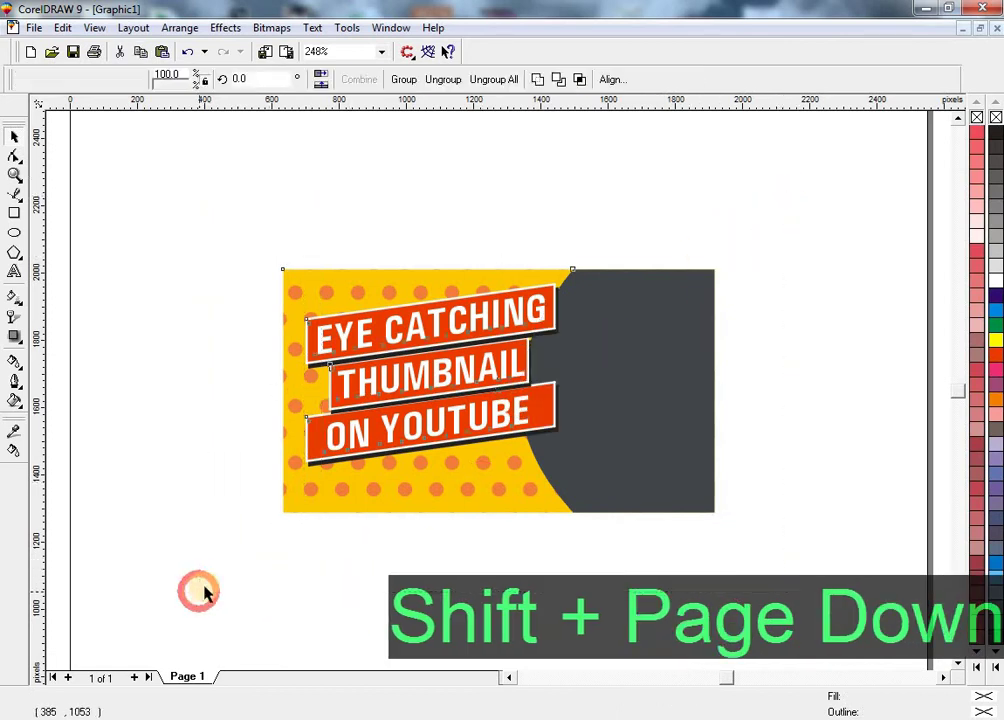
{"action": "key", "text": "shift+F2"}
{"action": "key", "text": "F3"}
{"action": "key", "text": "Escape"}
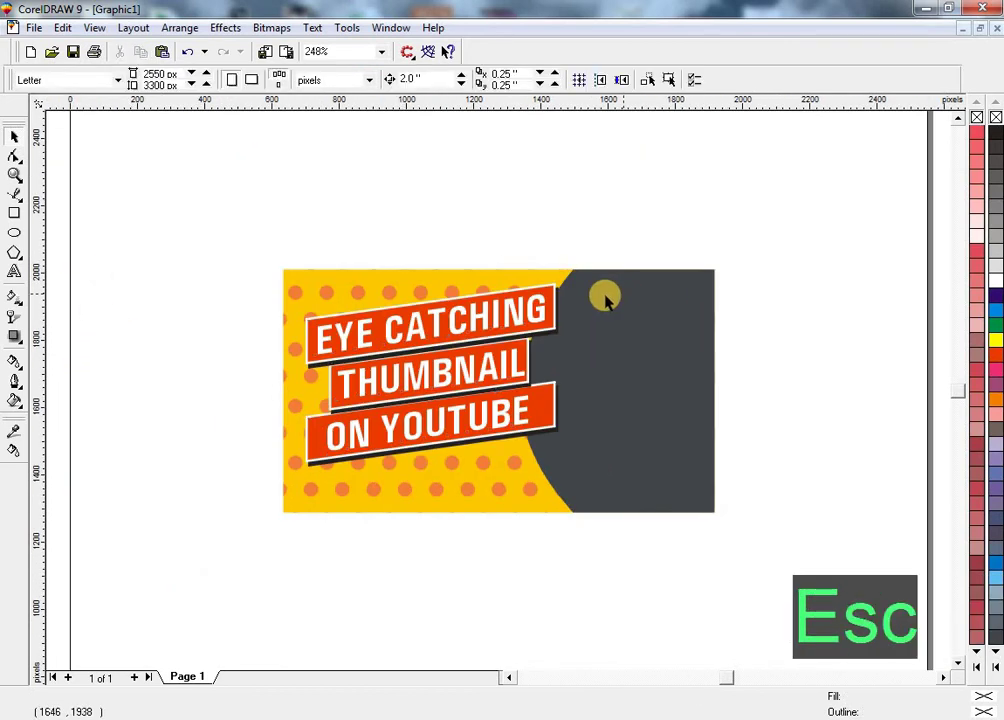
Draw a horizontal rectangle about 252 × 80 px above the thumbnail as the arrow's shaft.
{"action": "left_click", "coordinate": [14, 213]}
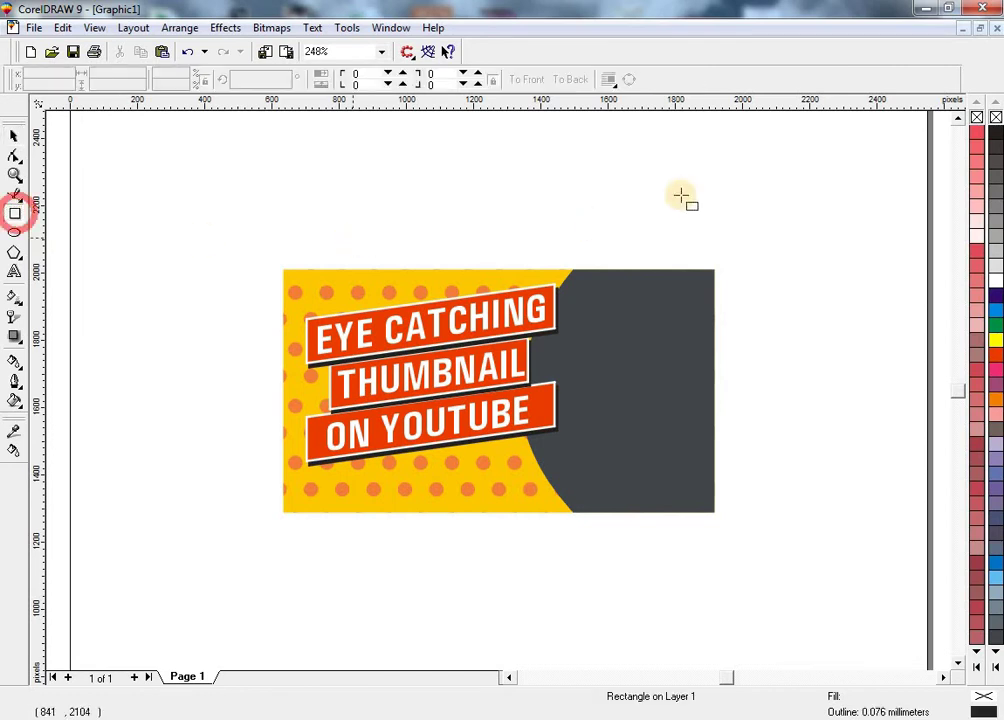
{"action": "left_click_drag", "start_coordinate": [573, 174], "coordinate": [660, 203]}
{"action": "left_click", "coordinate": [18, 135]}
{"action": "left_click", "coordinate": [523, 222]}
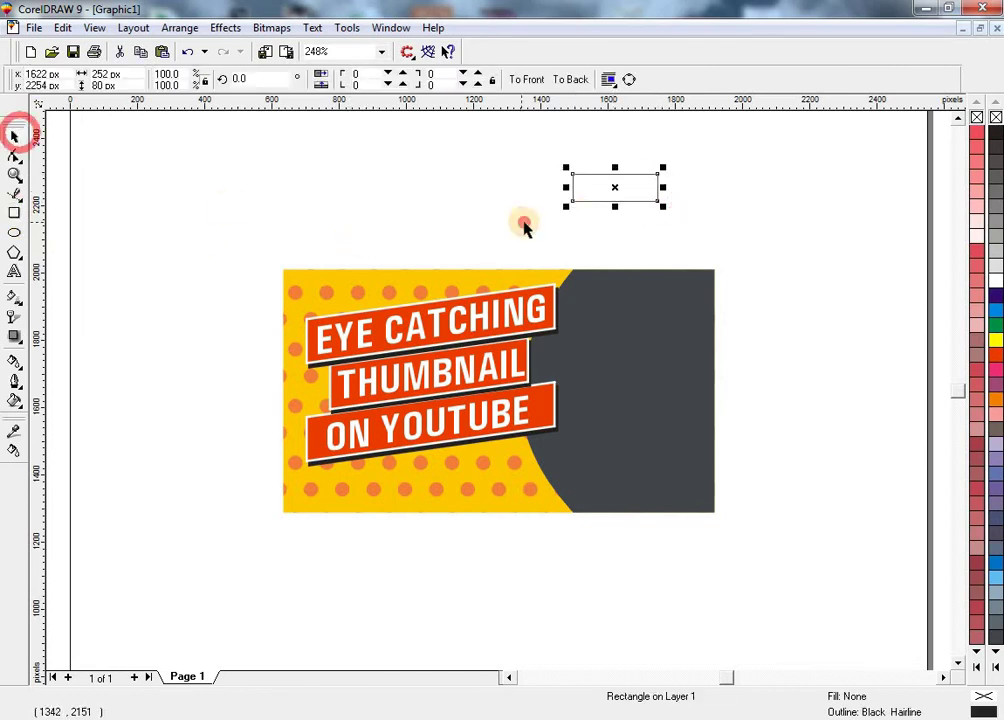
Make an upright rectangle about 70 × 158 px against the shaft's left end and convert it to curves.
{"action": "left_click", "coordinate": [661, 197]}
{"action": "left_click_drag", "start_coordinate": [659, 197], "coordinate": [577, 165]}
{"action": "key", "text": "ctrl+q"}
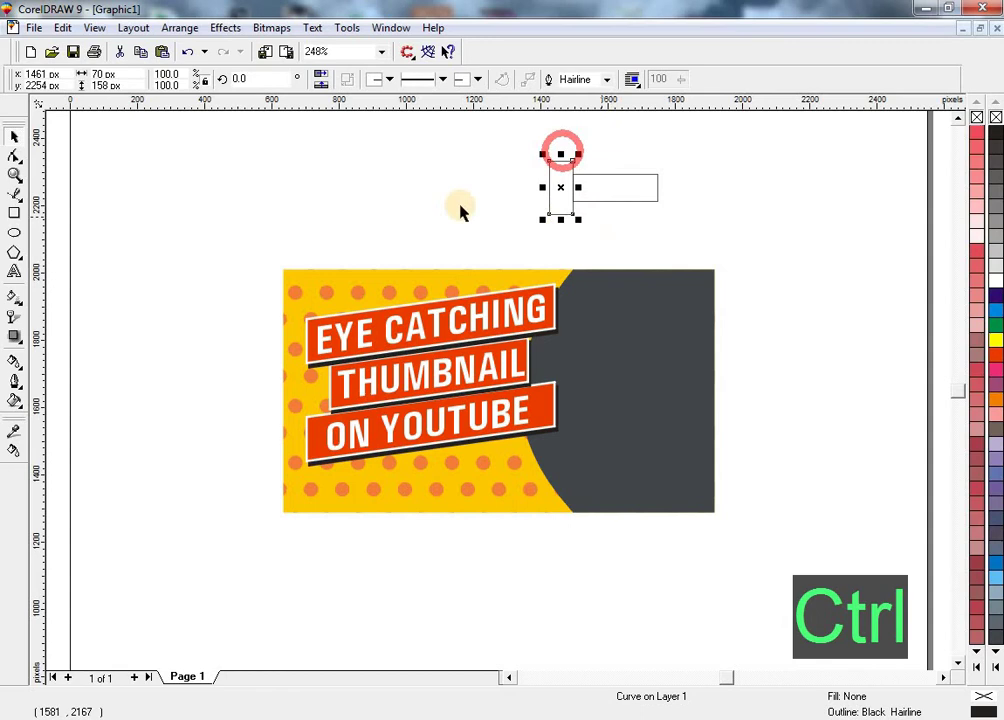
Reshape the upright rectangle into a left-pointing triangle by adding a node midway on its left edge and deleting both left corner nodes.
{"action": "left_click", "coordinate": [14, 156]}
{"action": "left_click_drag", "start_coordinate": [611, 146], "coordinate": [391, 338]}
{"action": "double_click", "coordinate": [639, 231]}
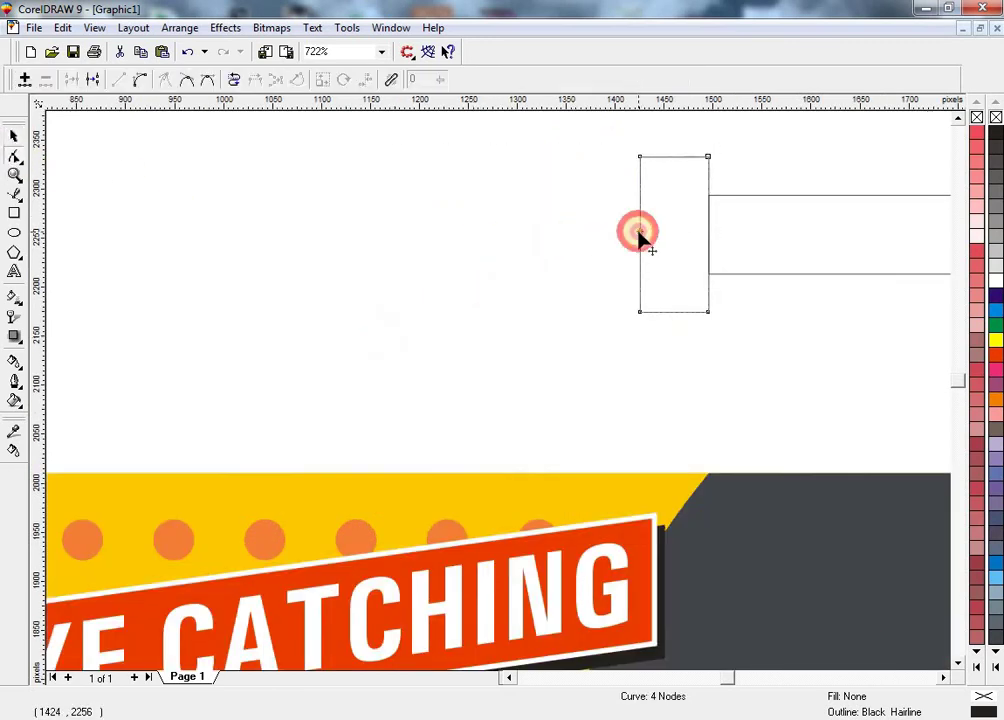
{"action": "left_click", "coordinate": [639, 156]}
{"action": "key", "text": "Delete"}
{"action": "left_click_drag", "start_coordinate": [593, 297], "coordinate": [695, 347]}
{"action": "key", "text": "Delete"}
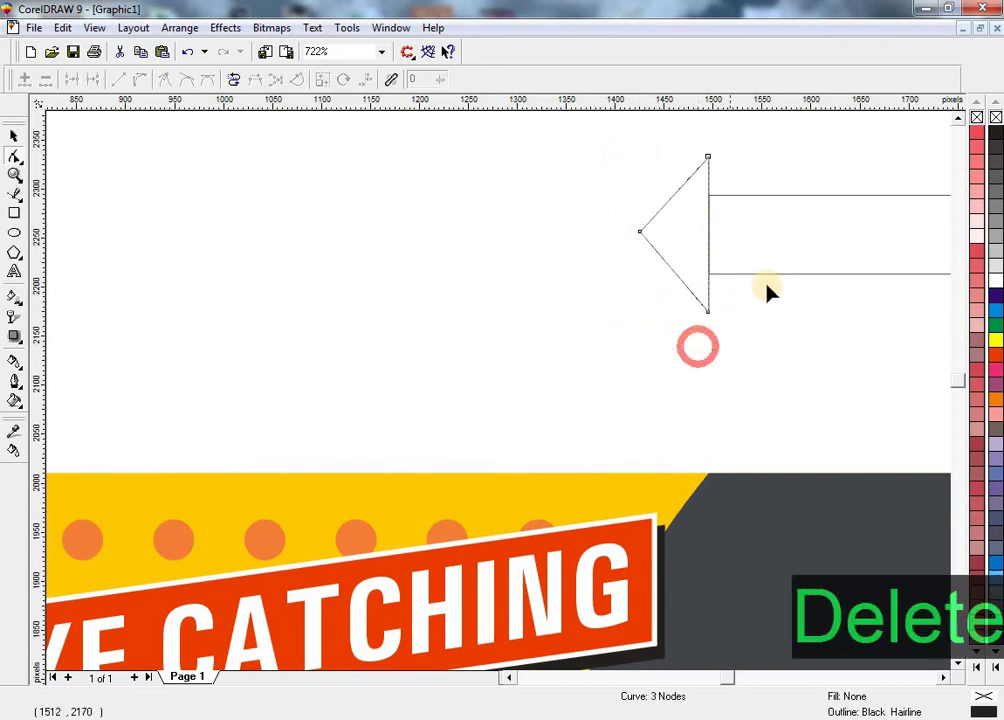
Weld the triangle and the shaft rectangle into a single arrow.
{"action": "key", "text": "space"}
{"action": "left_click", "coordinate": [761, 273], "text": "shift"}
{"action": "left_click", "coordinate": [540, 81]}
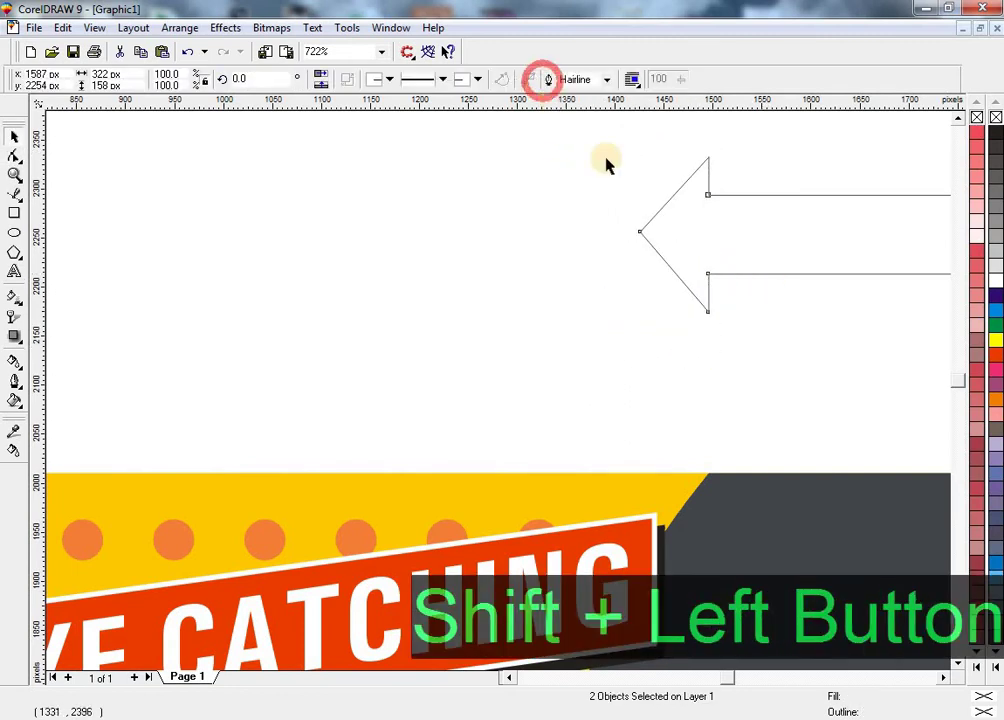
Move the arrow onto the dark panel and fill it with Yellow.
{"action": "key", "text": "F3"}
{"action": "left_click_drag", "start_coordinate": [603, 189], "coordinate": [625, 386]}
{"action": "left_click", "coordinate": [997, 345]}
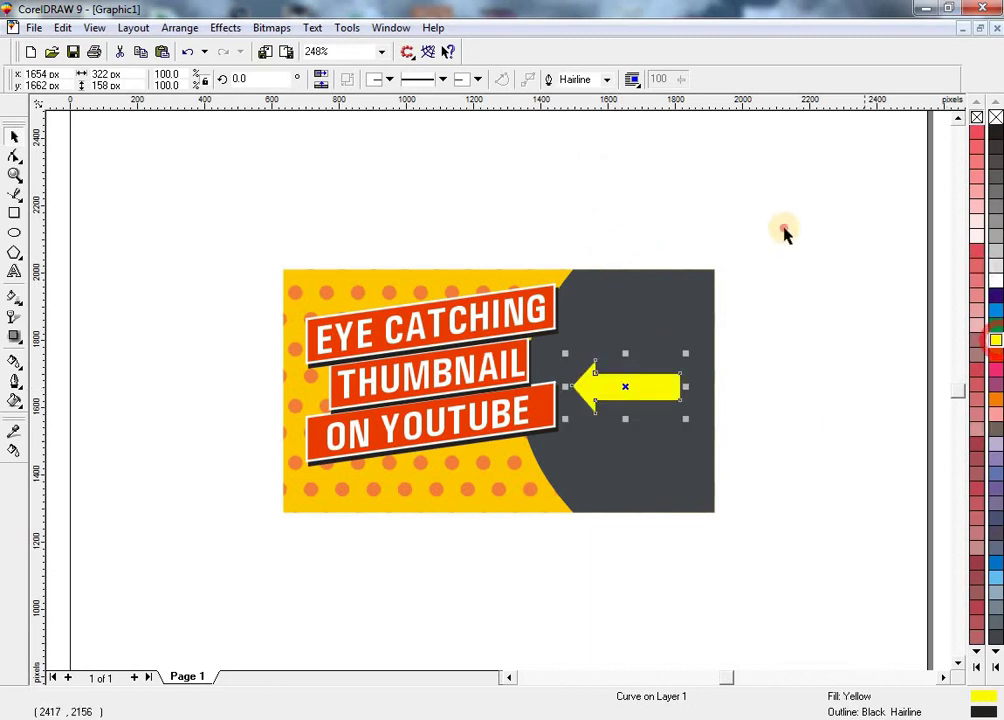
Bend the yellow arrow into an upward arch with a Single Arc envelope.
{"action": "mouse_move", "coordinate": [787, 199]}
{"action": "left_mouse_down"}
{"action": "mouse_move", "coordinate": [444, 529]}
{"action": "mouse_move", "coordinate": [197, 601]}
{"action": "mouse_move", "coordinate": [201, 593]}
{"action": "left_mouse_up"}
{"action": "key", "text": "shift+F2"}
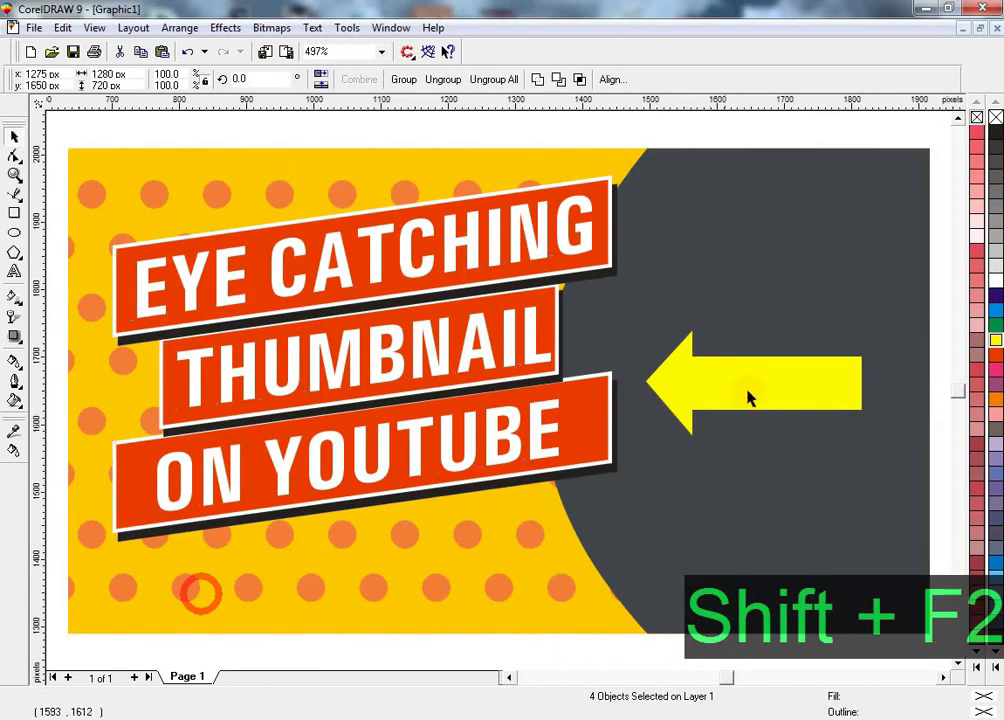
{"action": "key", "text": "Escape"}
{"action": "left_click", "coordinate": [750, 390]}
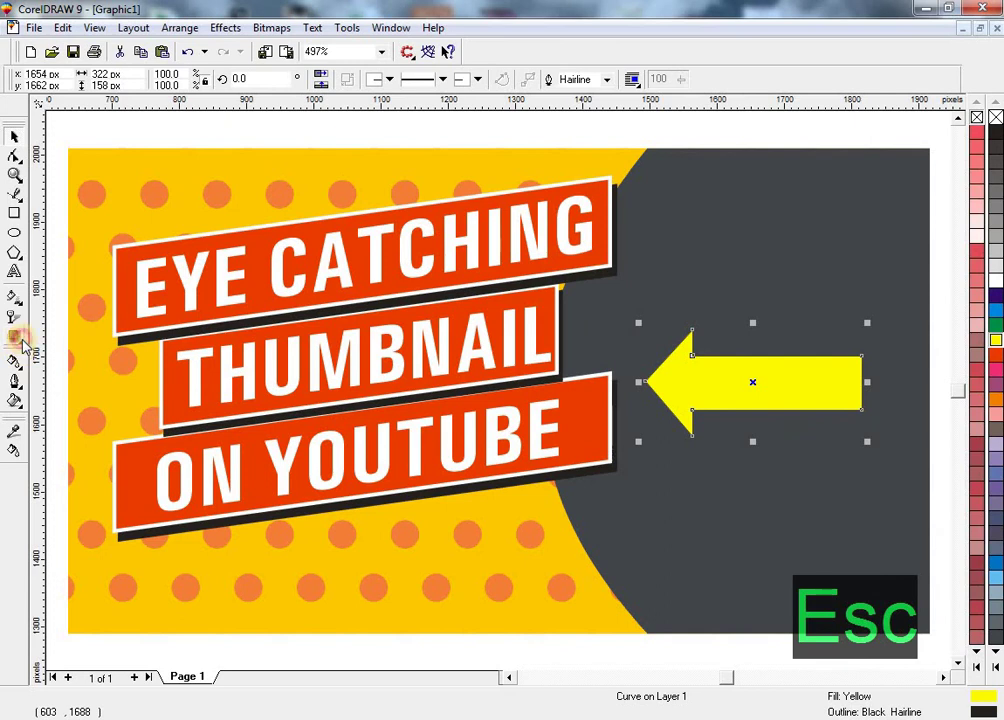
{"action": "left_click", "coordinate": [20, 340]}
{"action": "left_click", "coordinate": [111, 348]}
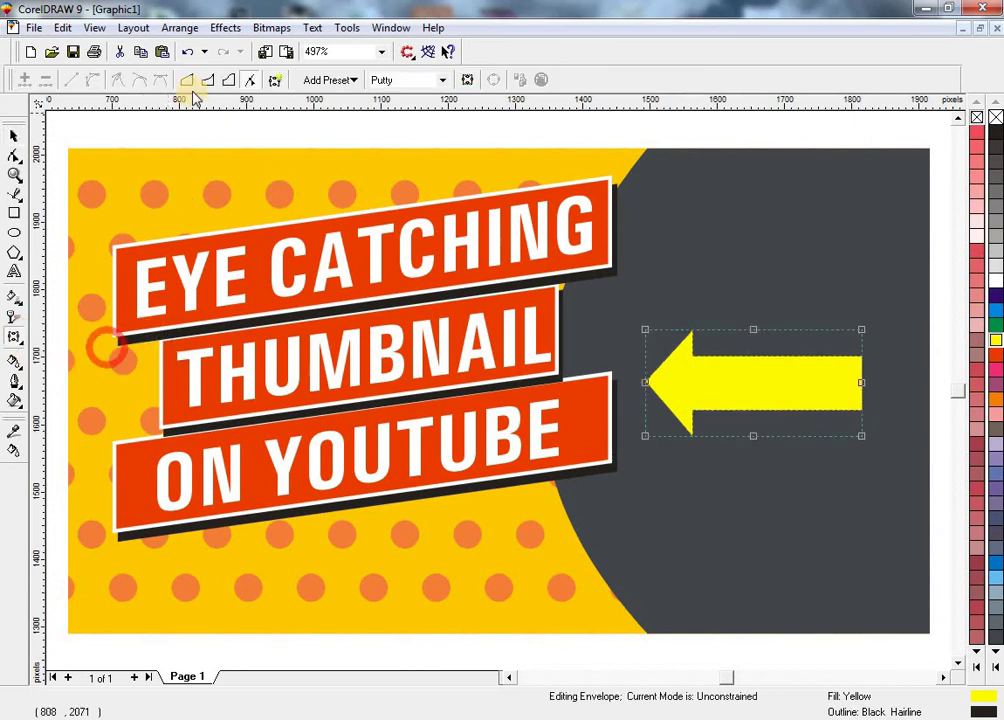
{"action": "left_click", "coordinate": [207, 83]}
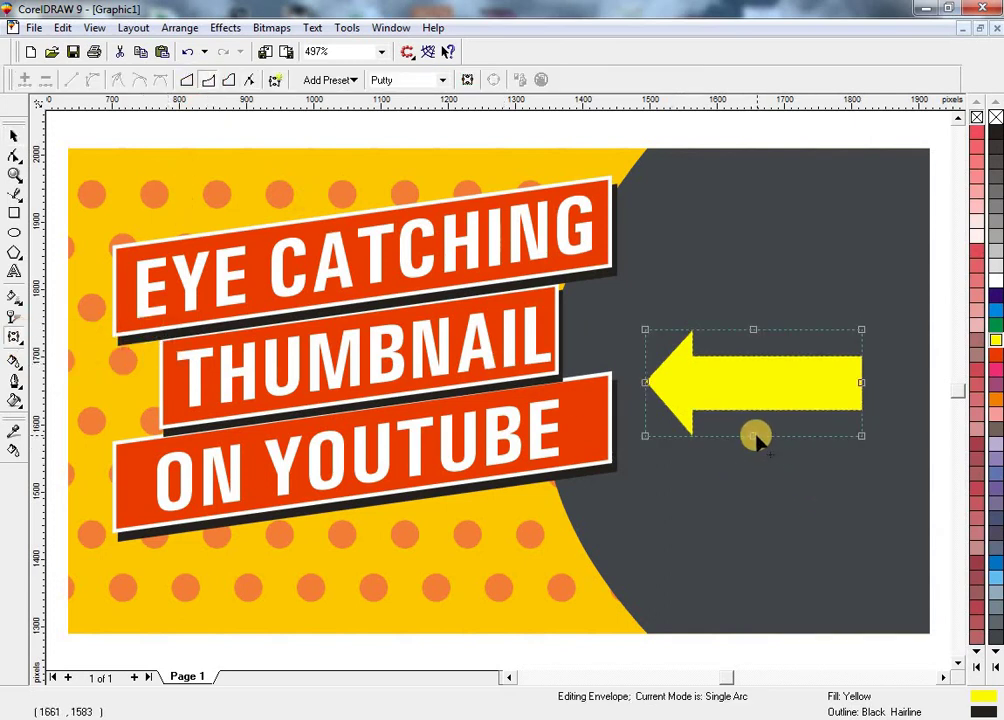
{"action": "left_click_drag", "start_coordinate": [756, 438], "coordinate": [752, 404]}
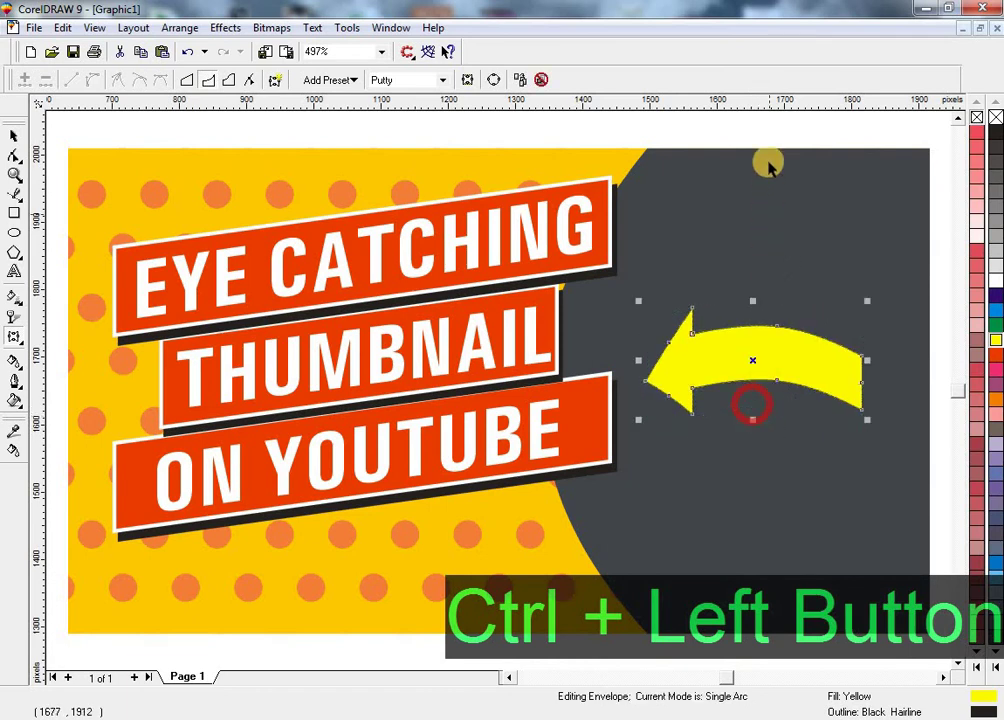
{"action": "key", "text": "space"}
Add the artistic text "HOW TO MAKE" above the thumbnail.
{"action": "key", "text": "F3"}
{"action": "key", "text": "F8"}
{"action": "left_click", "coordinate": [358, 200]}
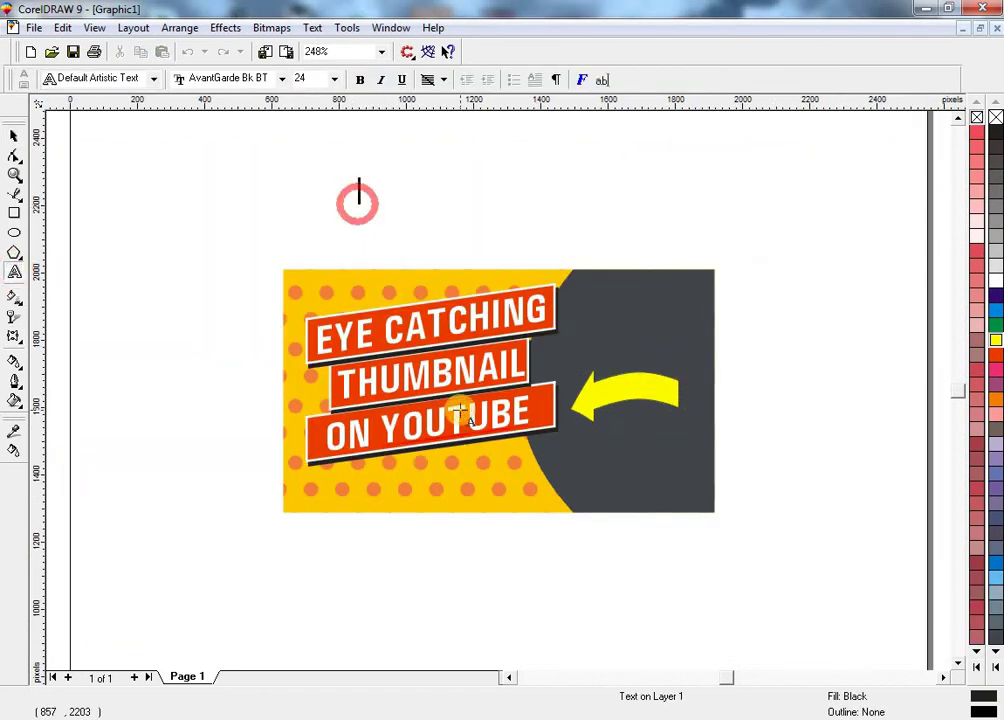
{"action": "key", "text": "Caps_Lock"}
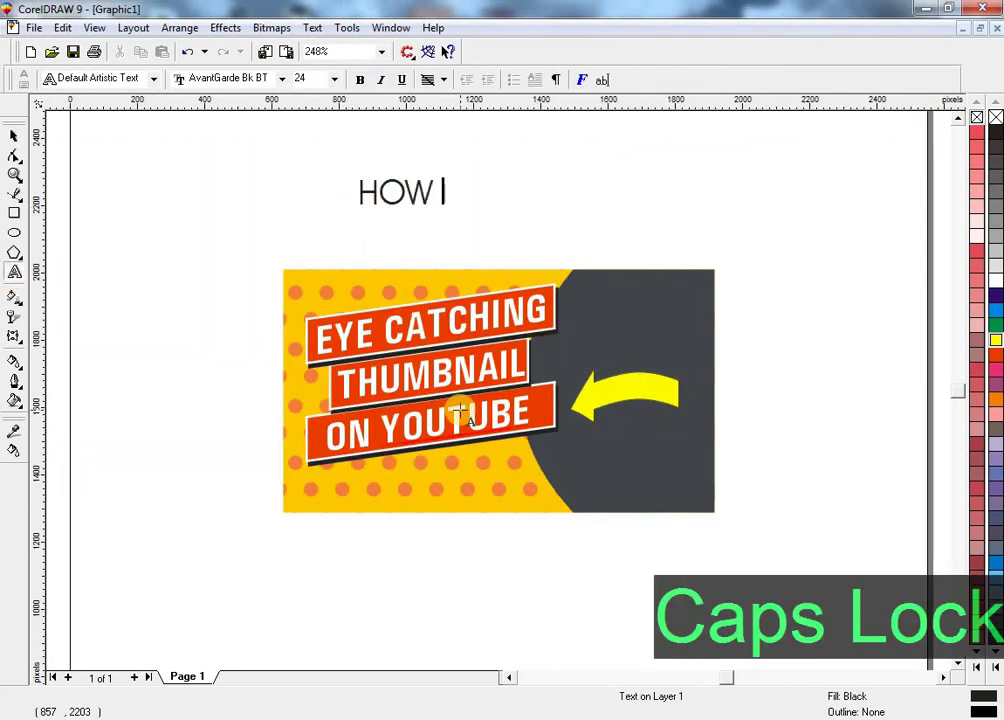
{"action": "type", "text": "HOW TO MAKR"}
{"action": "key", "text": "BackSpace"}
{"action": "key", "text": "BackSpace"}
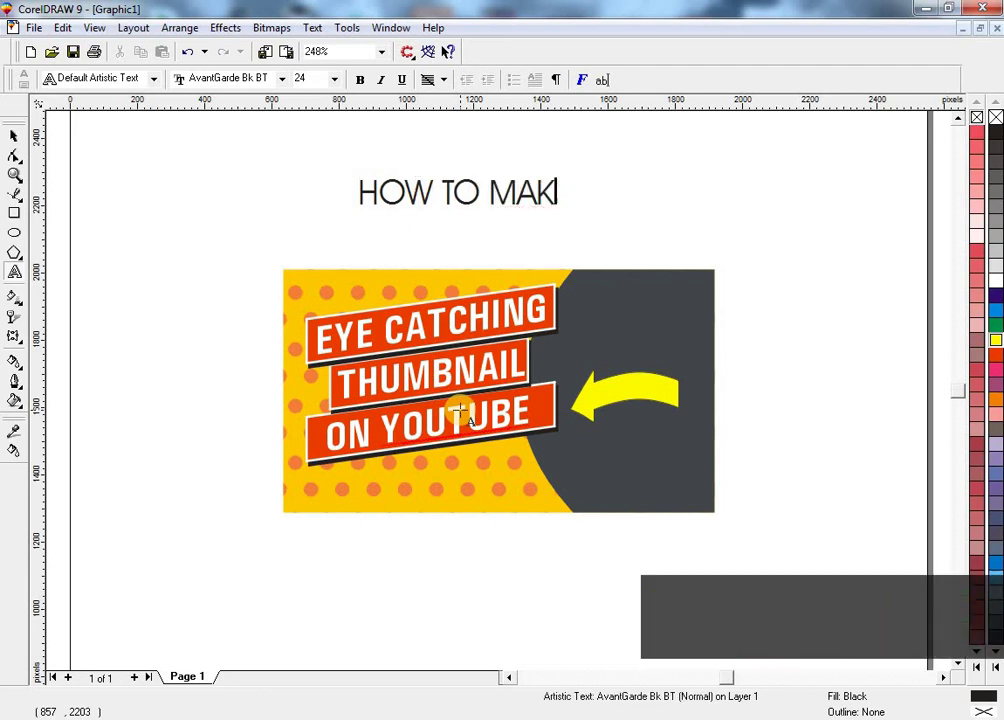
{"action": "type", "text": "E"}
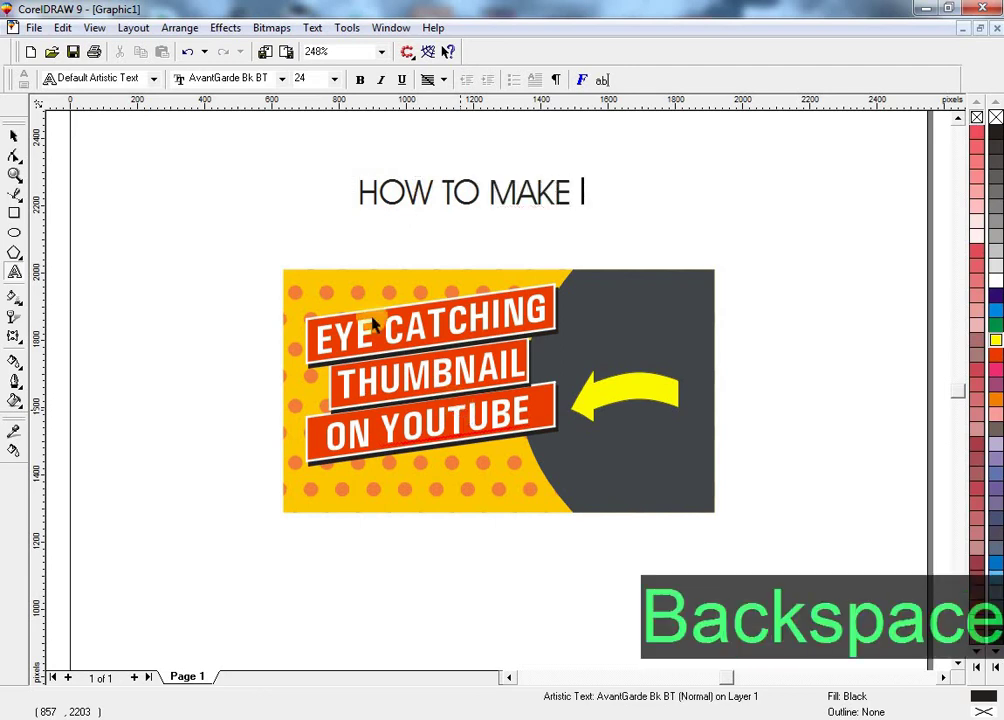
Set the "HOW TO MAKE" text in Arial bold.
{"action": "key", "text": "ctrl+space"}
{"action": "left_click", "coordinate": [394, 83]}
{"action": "type", "text": "Arial"}
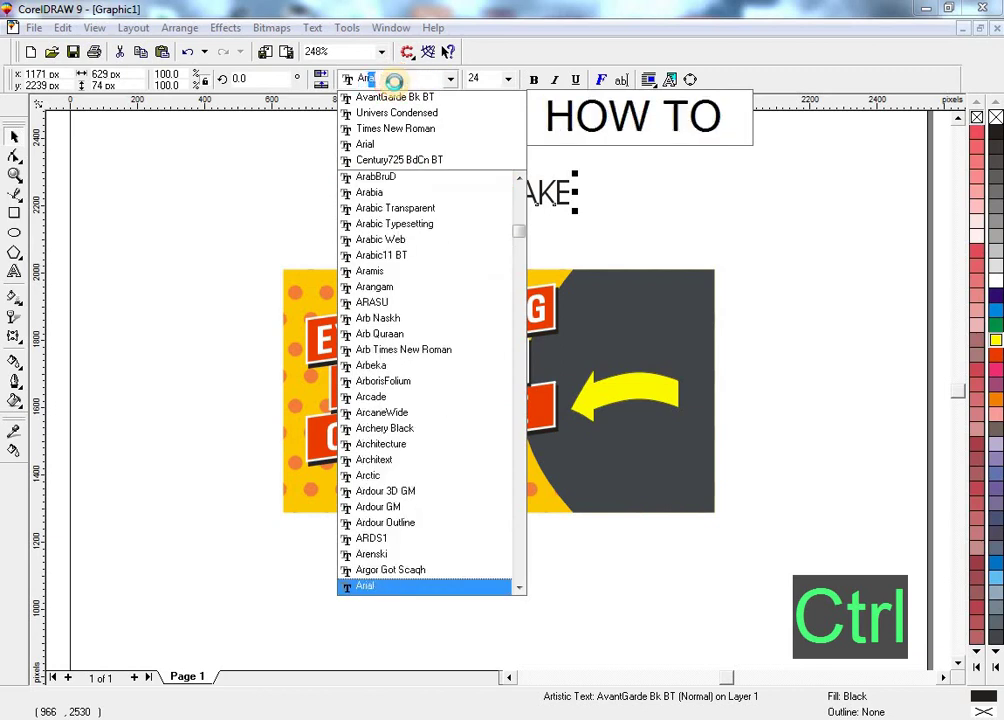
{"action": "key", "text": "Return"}
{"action": "left_click", "coordinate": [534, 80]}
{"action": "left_click", "coordinate": [498, 164]}
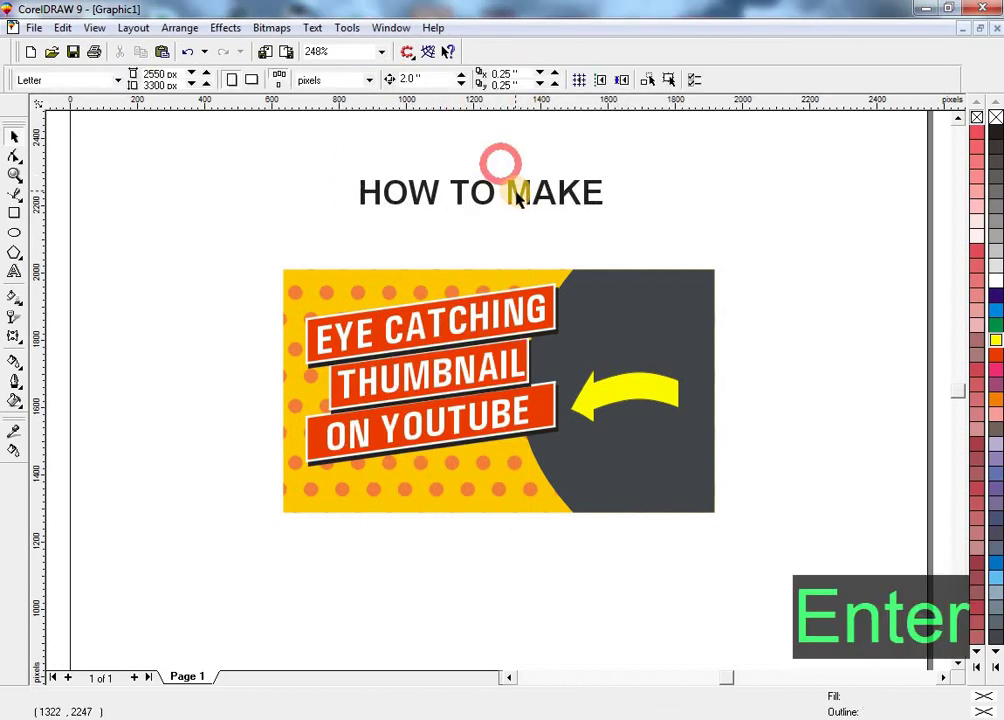
Select the grouped title banners together with the arrow and move them slightly straight down.
{"action": "left_click", "coordinate": [513, 190]}
{"action": "left_click", "coordinate": [237, 268]}
{"action": "left_click", "coordinate": [626, 452]}
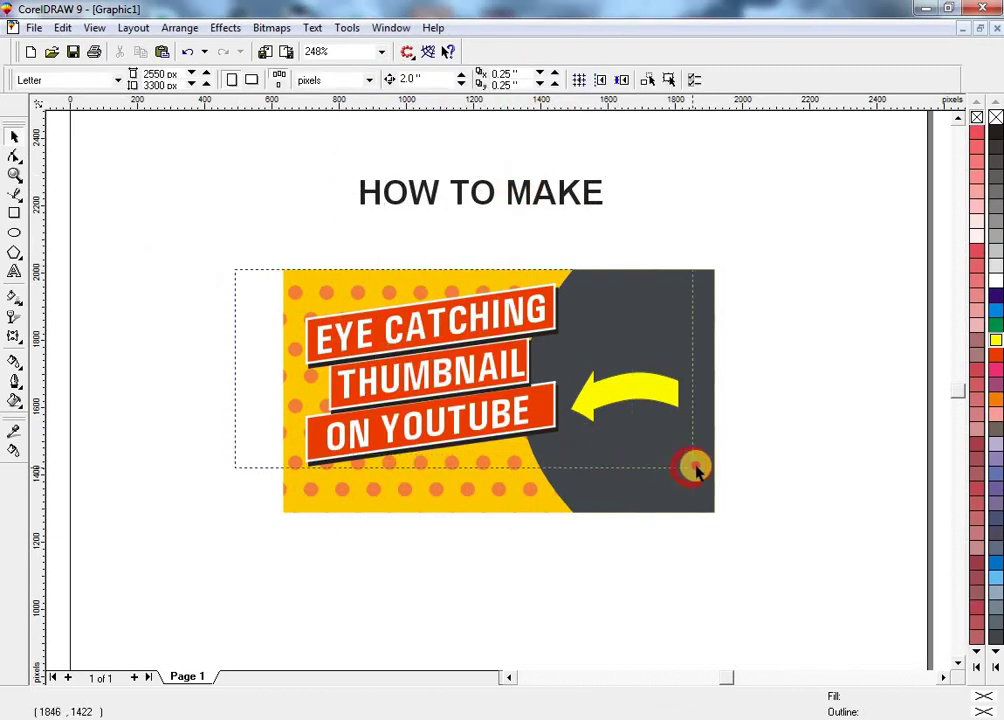
{"action": "left_click_drag", "start_coordinate": [698, 470], "coordinate": [694, 467]}
{"action": "left_click_drag", "start_coordinate": [668, 381], "coordinate": [668, 405]}
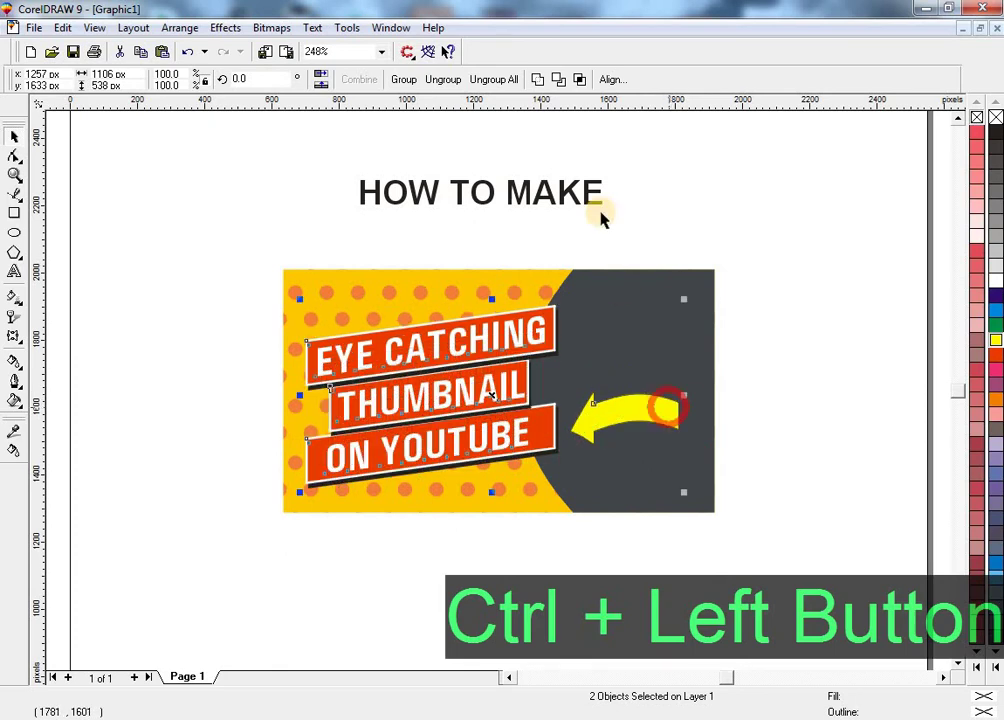
Break "HOW TO MAKE" into two centered lines before "MAKE" and place it on the dark panel above the arrow.
{"action": "left_click_drag", "start_coordinate": [588, 196], "coordinate": [772, 335]}
{"action": "key", "text": "F8"}
{"action": "left_click", "coordinate": [708, 335]}
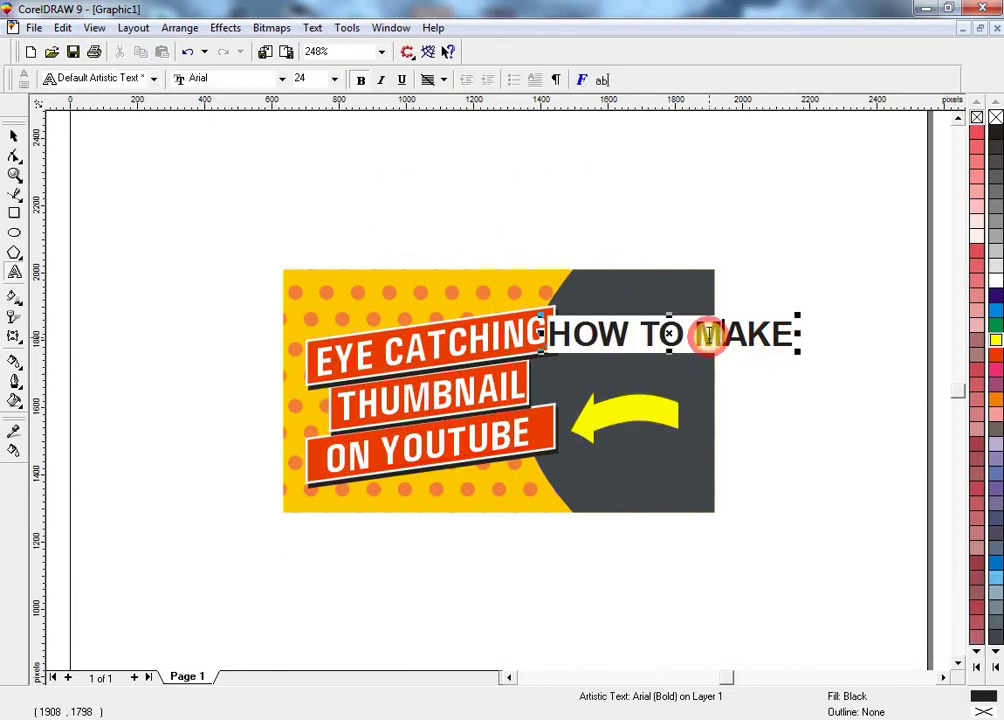
{"action": "key", "text": "shift+Right"}
{"action": "key", "text": "Return"}
{"action": "left_click_drag", "start_coordinate": [701, 333], "coordinate": [632, 343]}
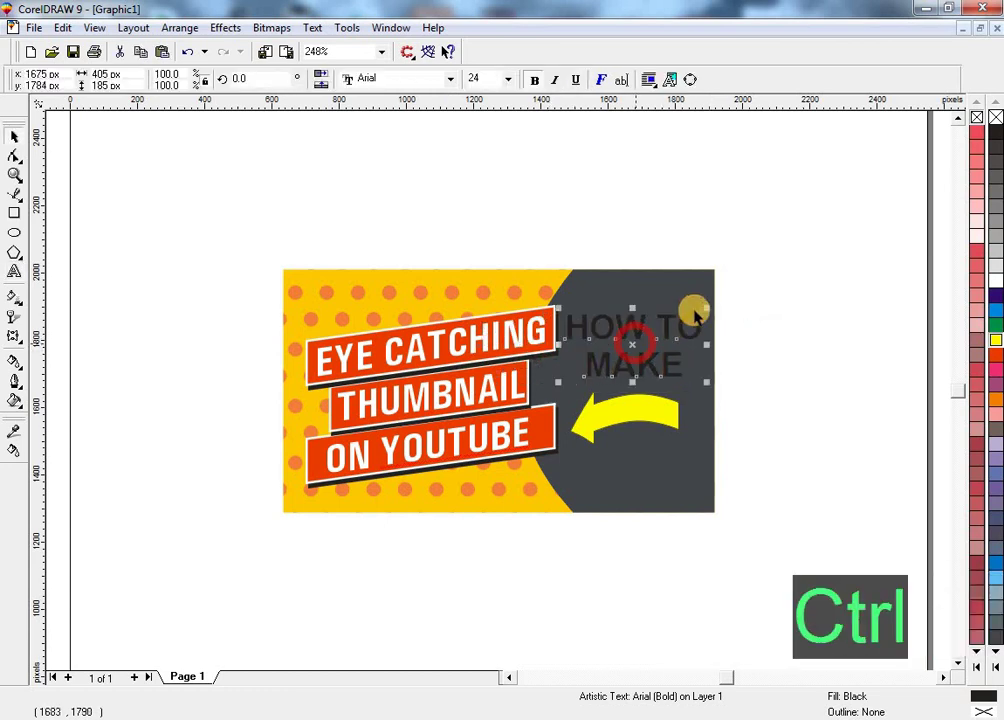
Scale the "HOW TO MAKE" text down to about 315 px wide and fill it with White.
{"action": "left_click_drag", "start_coordinate": [707, 307], "coordinate": [626, 349]}
{"action": "left_click", "coordinate": [996, 276]}
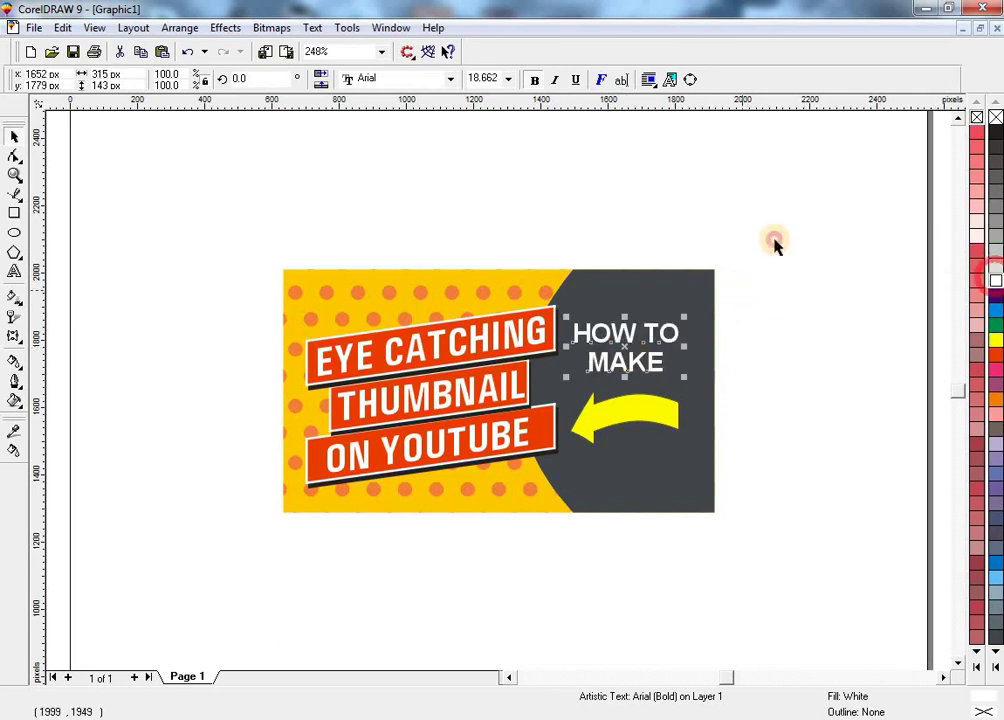
{"action": "left_click", "coordinate": [765, 251]}
Move the "HOW TO MAKE" text down, closer to the yellow arrow.
{"action": "left_click_drag", "start_coordinate": [780, 229], "coordinate": [185, 596]}
{"action": "key", "text": "shift+F2"}
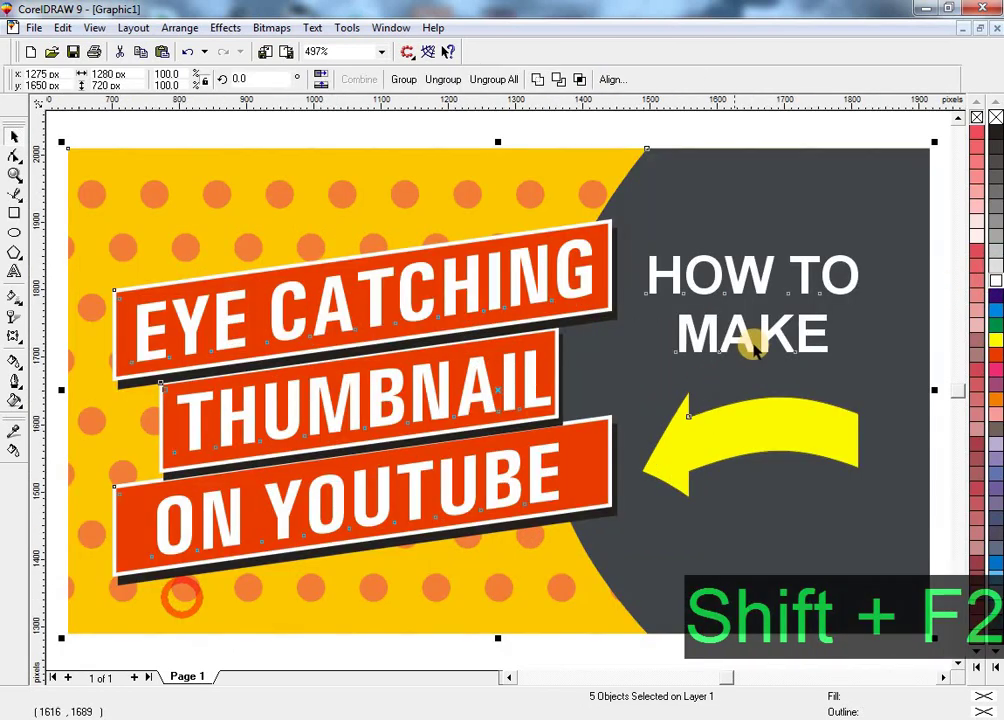
{"action": "key", "text": "Escape"}
{"action": "left_click_drag", "start_coordinate": [748, 340], "coordinate": [737, 370]}
{"action": "key", "text": "Escape"}
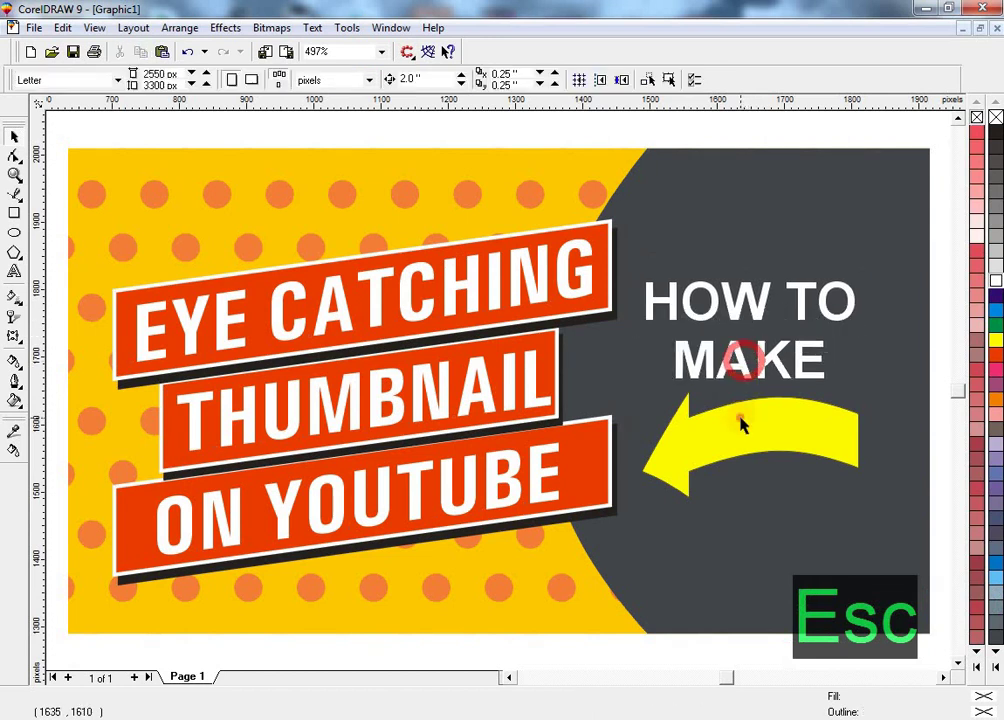
{"action": "left_click", "coordinate": [740, 418]}
{"action": "left_click", "coordinate": [742, 366]}
{"action": "key", "text": "F3"}
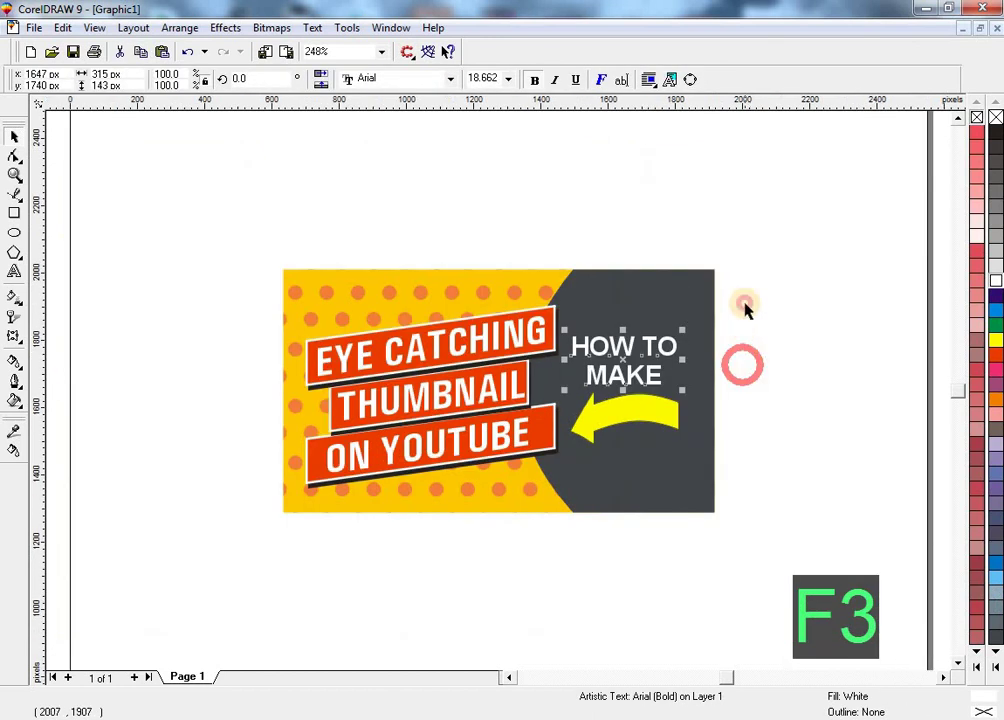
Examine the whole thumbnail enlarged and in a full-screen preview.
{"action": "left_click", "coordinate": [744, 300]}
{"action": "left_click", "coordinate": [760, 258]}
{"action": "left_click", "coordinate": [681, 536]}
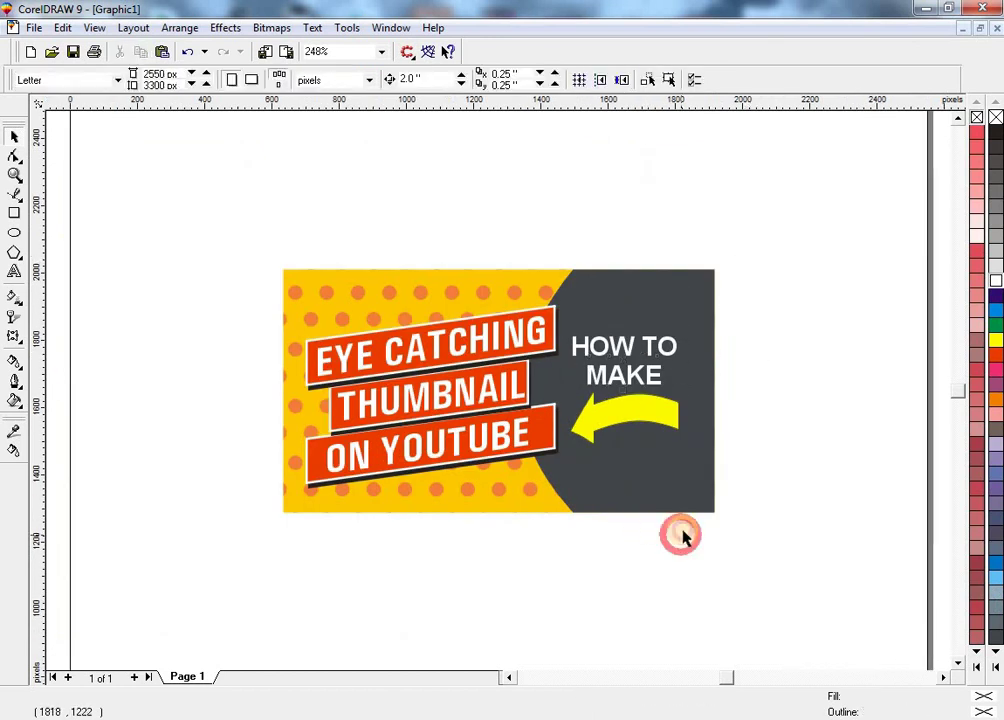
{"action": "left_click_drag", "start_coordinate": [751, 582], "coordinate": [222, 224]}
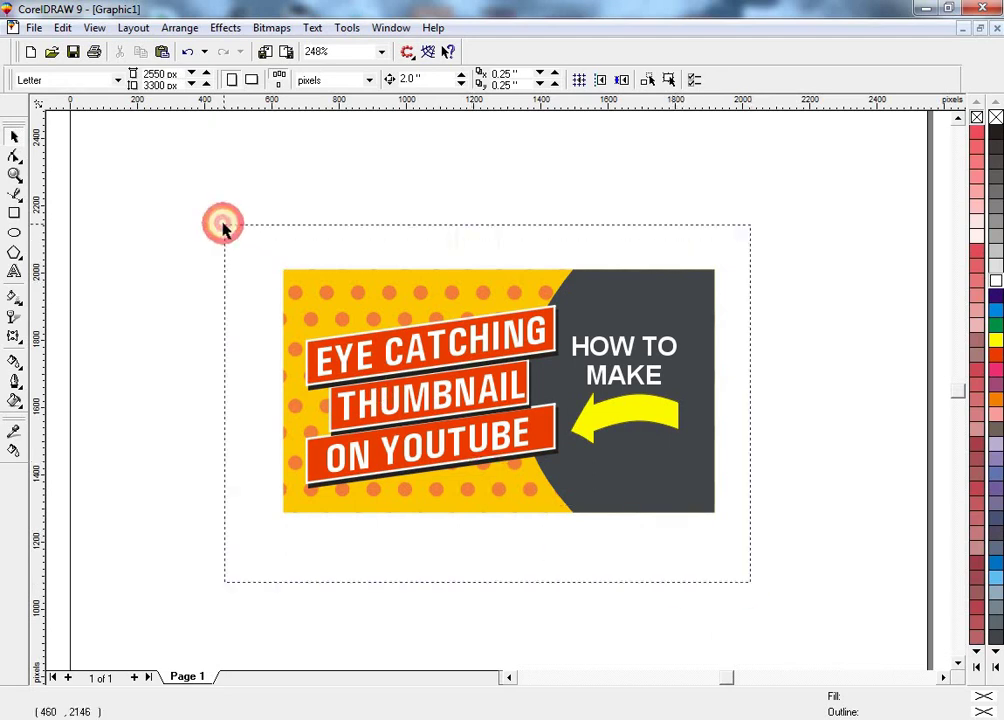
{"action": "key", "text": "shift+F2"}
{"action": "key", "text": "Escape"}
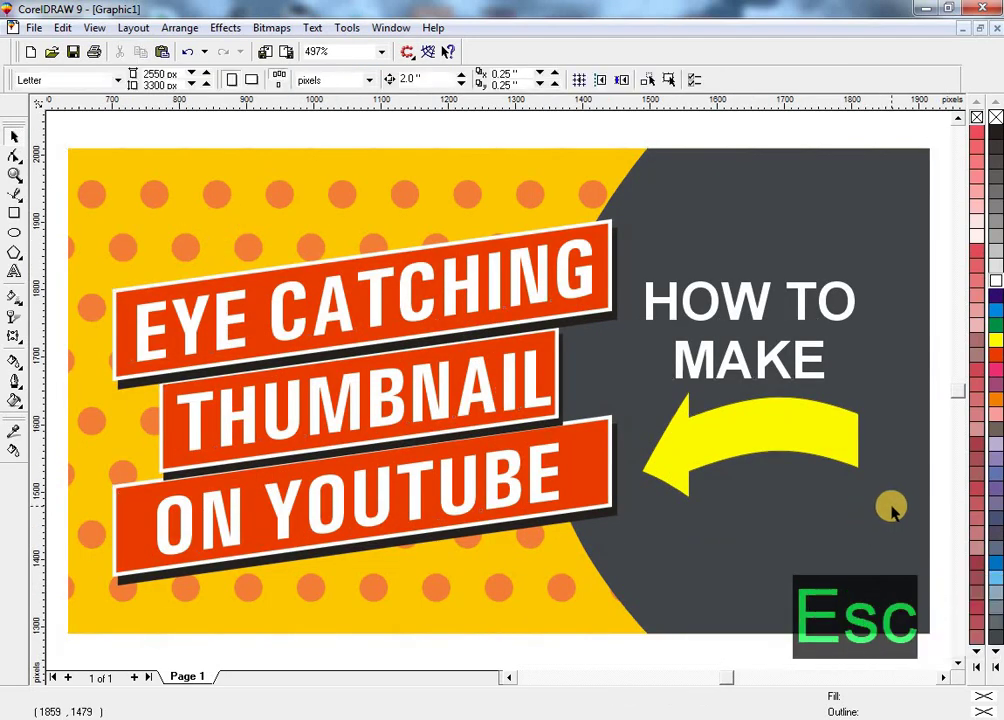
{"action": "key", "text": "F9"}
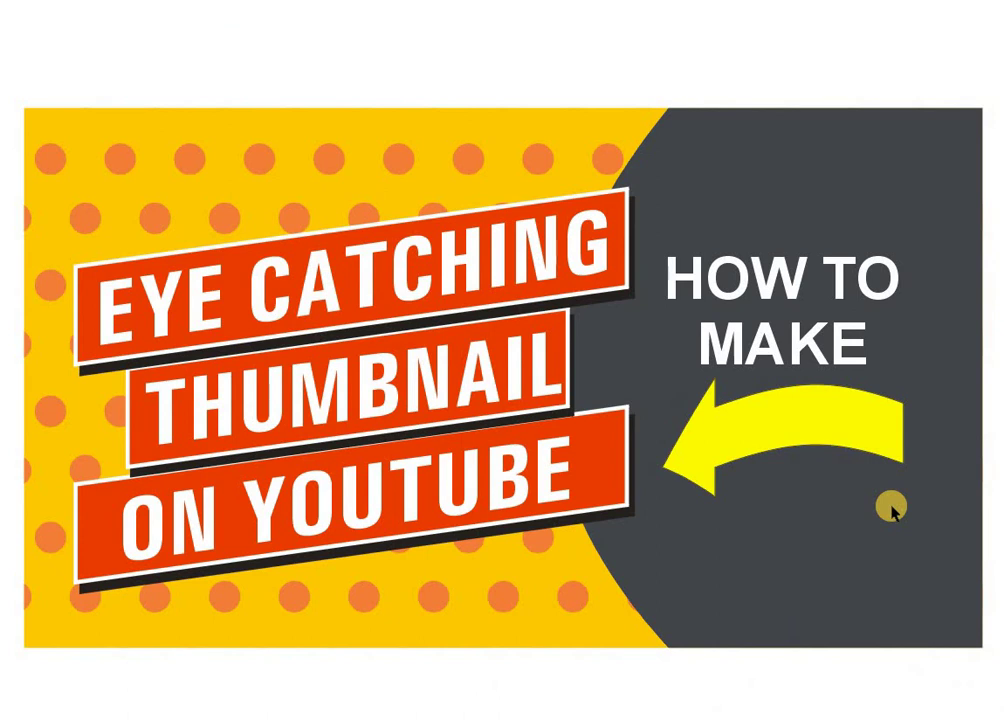
{"action": "key", "text": "Escape"}
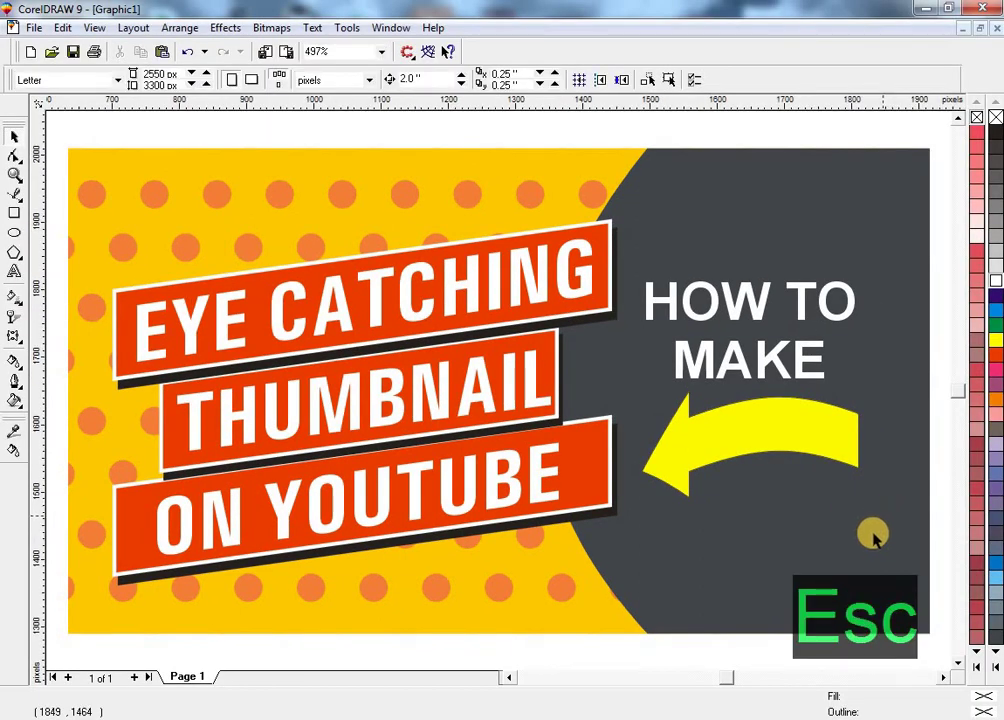